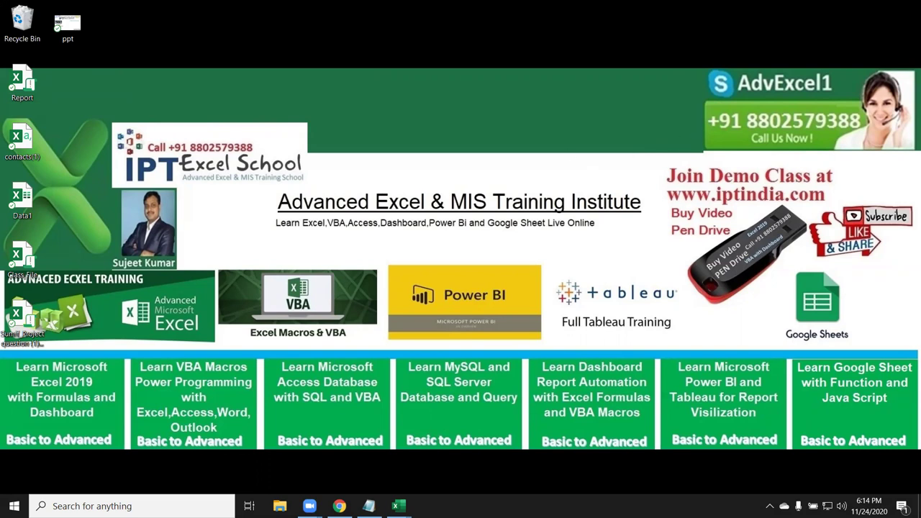
# Switch to the Class_File workbook, review Sheet3's STATE through MRP columns, and select cell A1.
pyautogui.moveTo(397, 505)
pyautogui.click(446, 460)
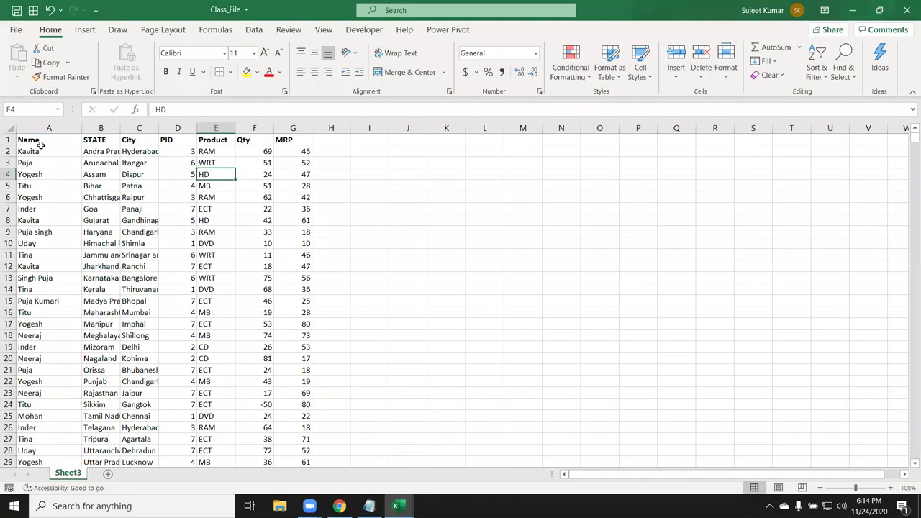
pyautogui.click(100, 128)
pyautogui.click(138, 128)
pyautogui.click(178, 128)
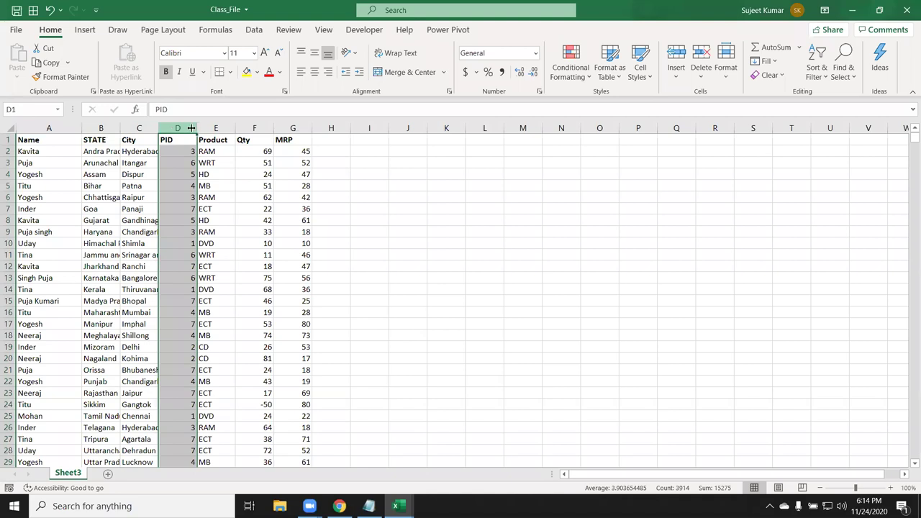
pyautogui.click(207, 128)
pyautogui.click(254, 128)
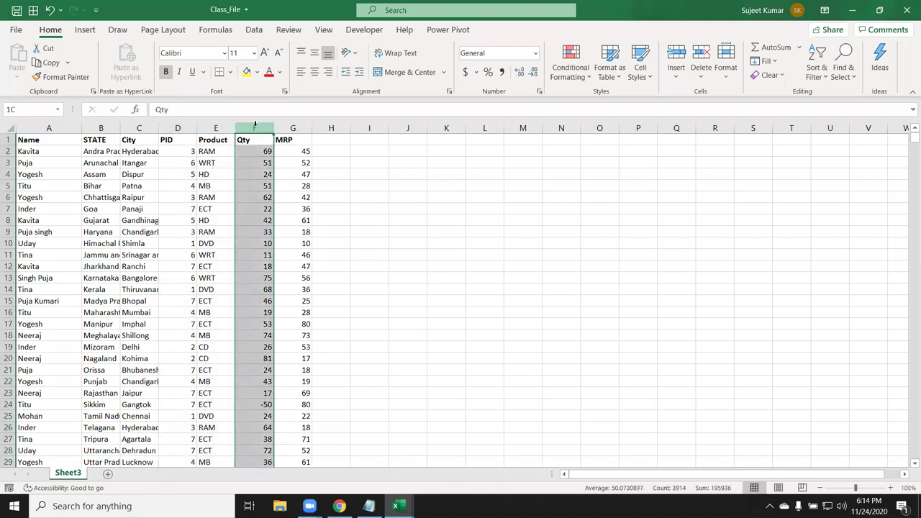
pyautogui.click(295, 128)
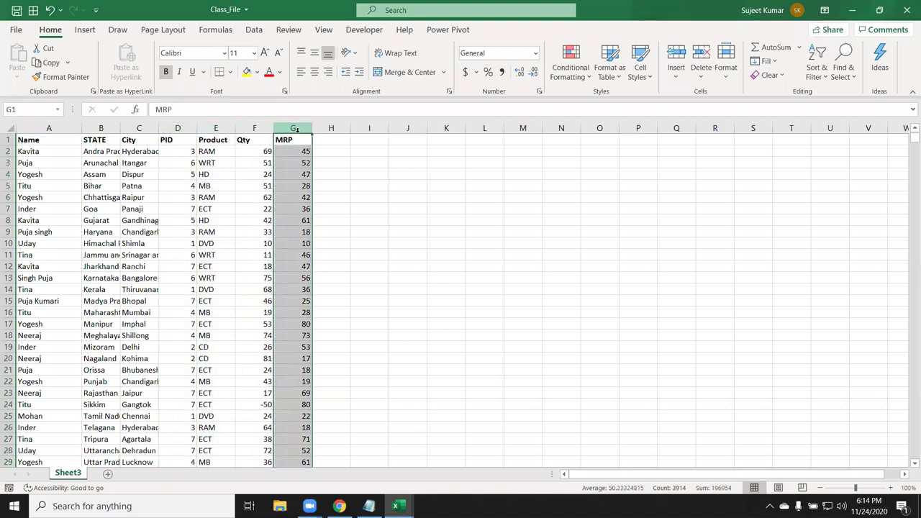
pyautogui.click(59, 140)
pyautogui.click(85, 29)
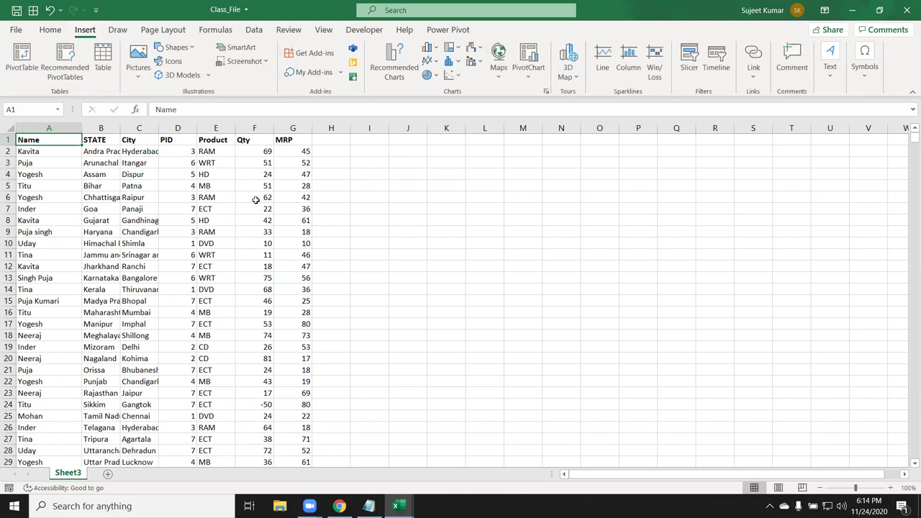
# Insert a PivotTable on a new worksheet with Name in Rows and Sum of Qty in Values.
pyautogui.click(21, 61)
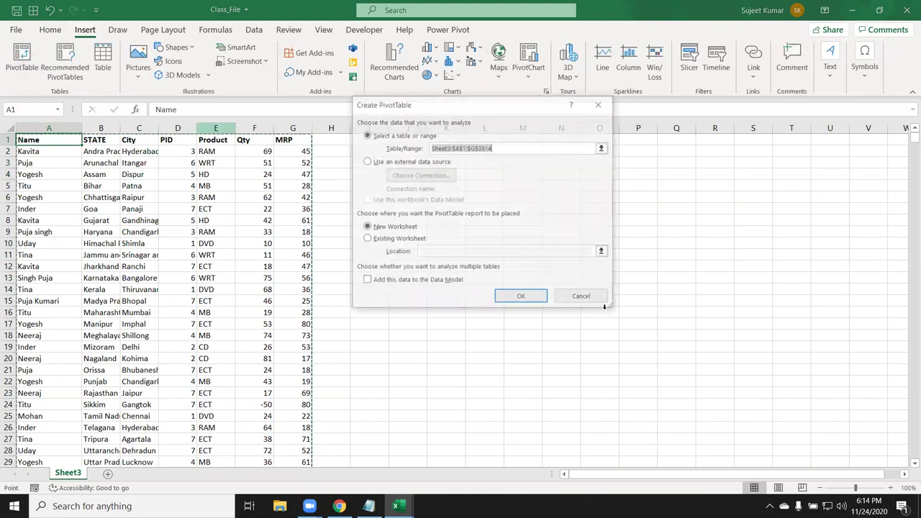
pyautogui.click(537, 309)
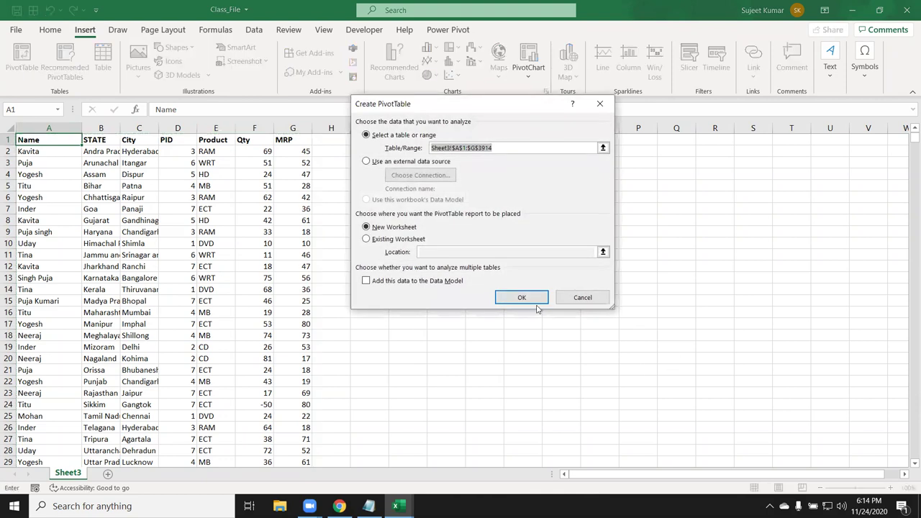
pyautogui.click(535, 296)
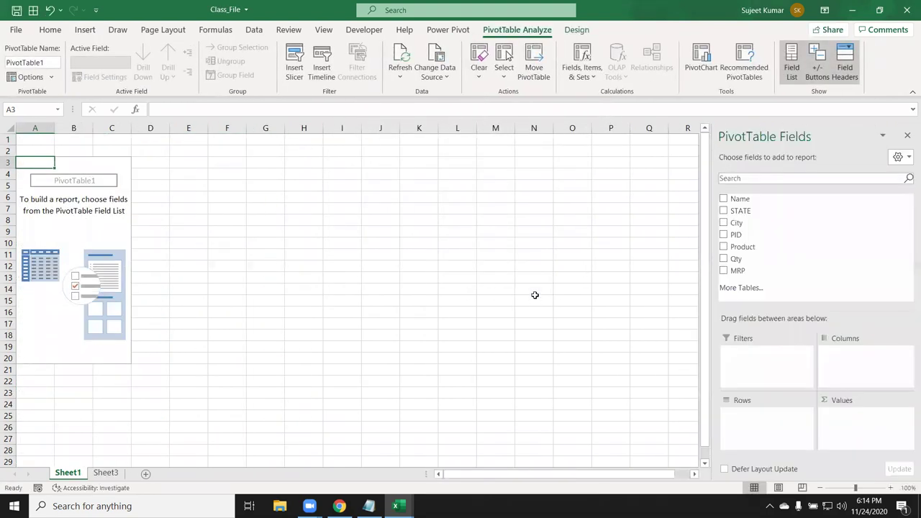
pyautogui.moveTo(777, 202)
pyautogui.mouseDown()
pyautogui.moveTo(773, 477)
pyautogui.moveTo(758, 442)
pyautogui.mouseUp()
pyautogui.moveTo(733, 258)
pyautogui.mouseDown()
pyautogui.moveTo(915, 306)
pyautogui.moveTo(834, 423)
pyautogui.mouseUp()
pyautogui.moveTo(101, 301); pyautogui.dragTo(106, 188)
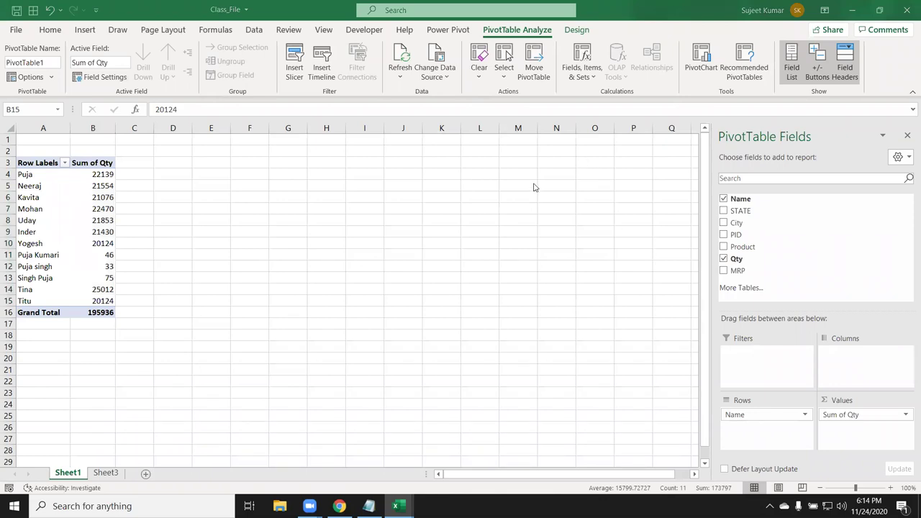
# Inspect the Qty totals for Puja, Mohan and Inder, then switch to Sheet3's data.
pyautogui.click(98, 177)
pyautogui.click(26, 179)
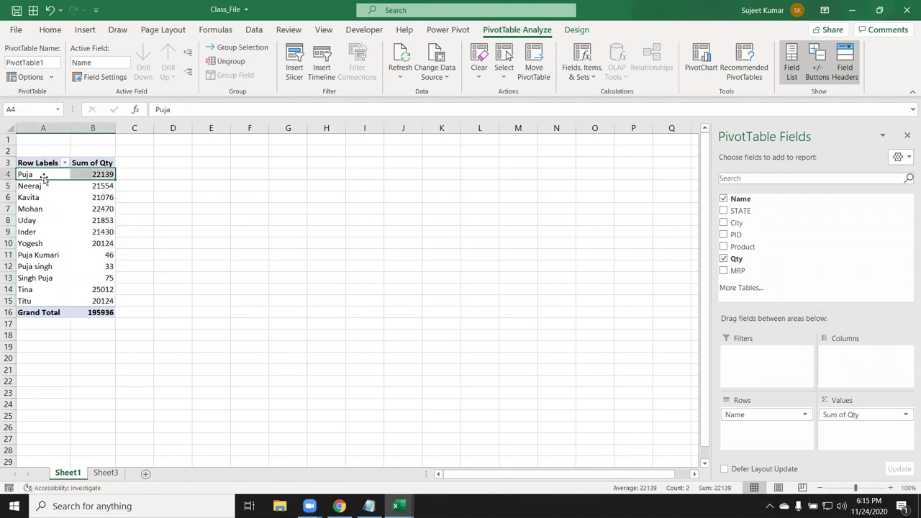
pyautogui.click(61, 187)
pyautogui.click(82, 208)
pyautogui.click(86, 235)
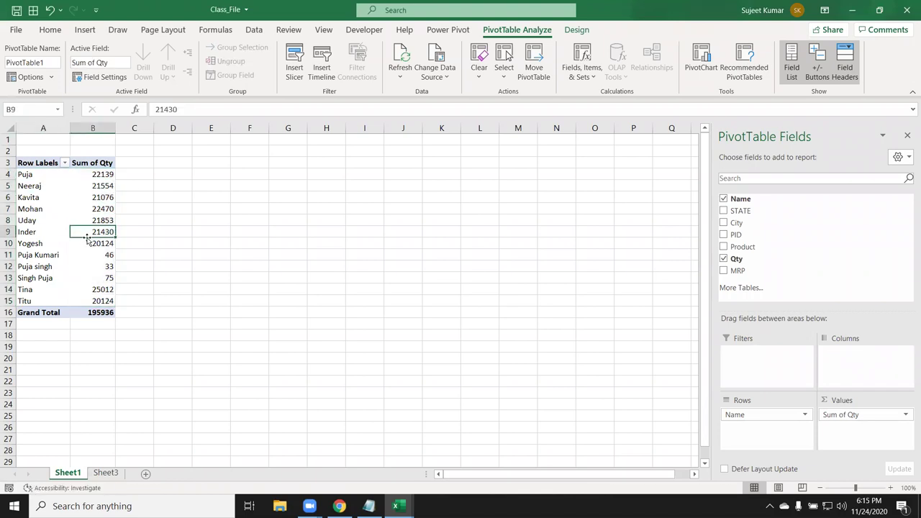
pyautogui.click(106, 473)
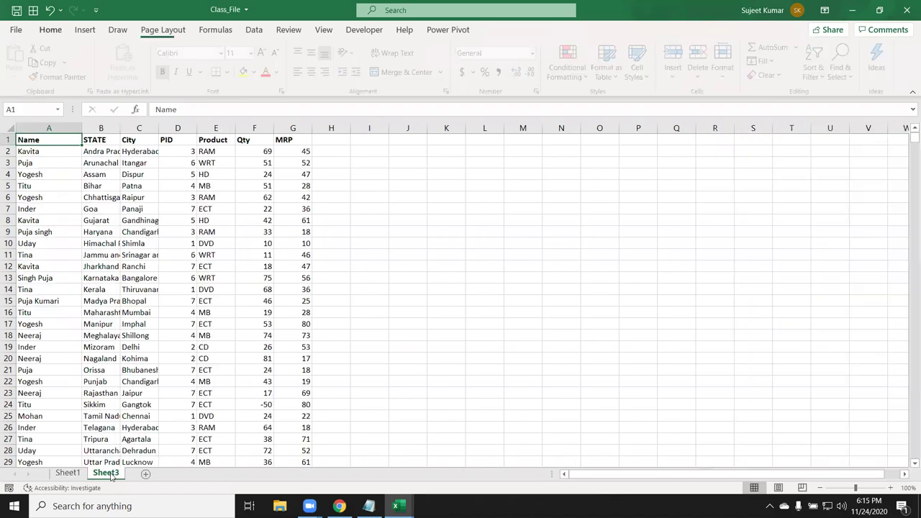
pyautogui.click(81, 310)
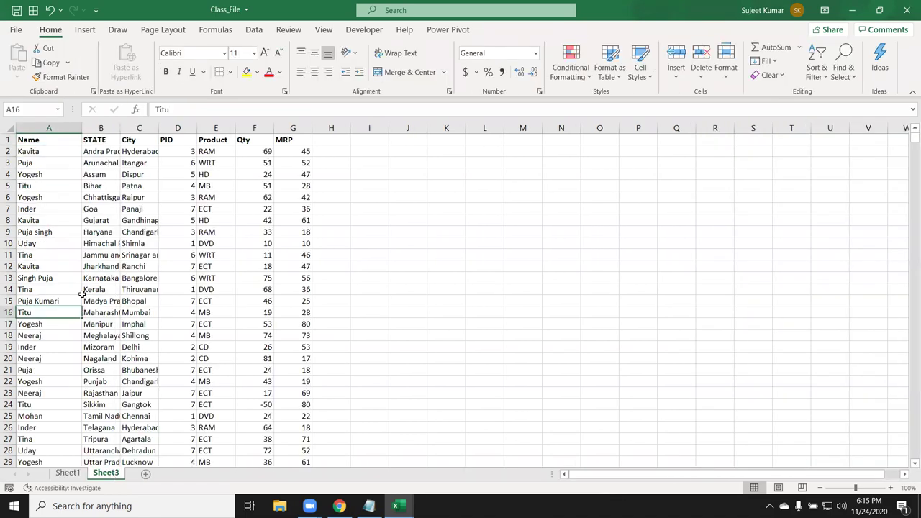
# Add a new row 3915 labelled 'Tagrt' with Qty 30000 below the data.
pyautogui.hotkey('ctrl', 'Down')
pyautogui.press('Down')
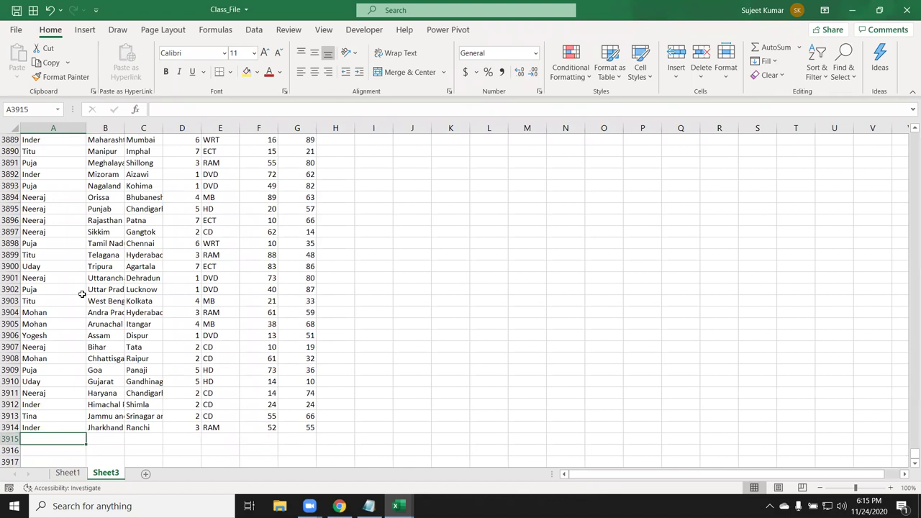
pyautogui.write('Tagr')
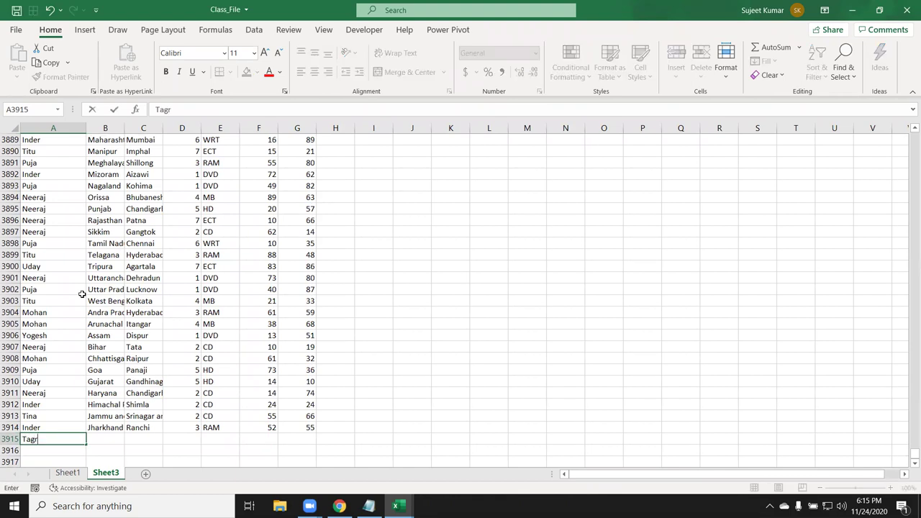
pyautogui.write('t')
pyautogui.press('Tab')
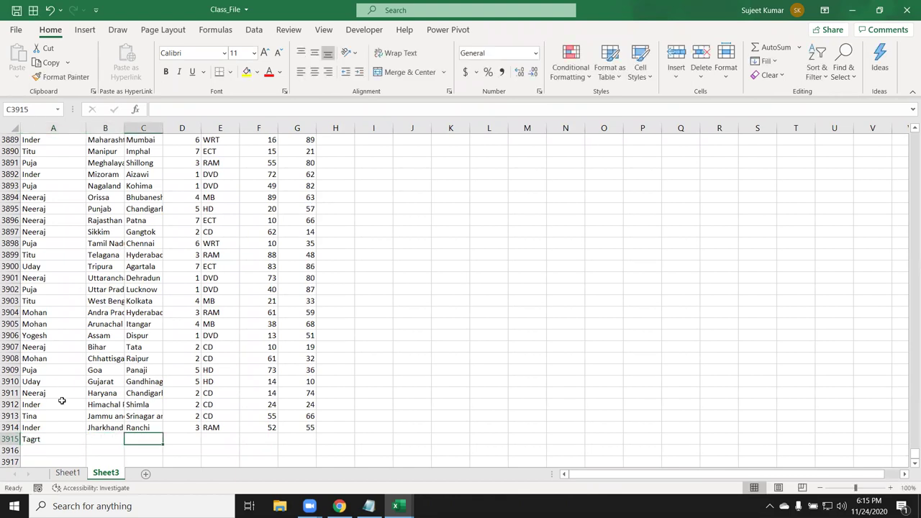
pyautogui.click(68, 473)
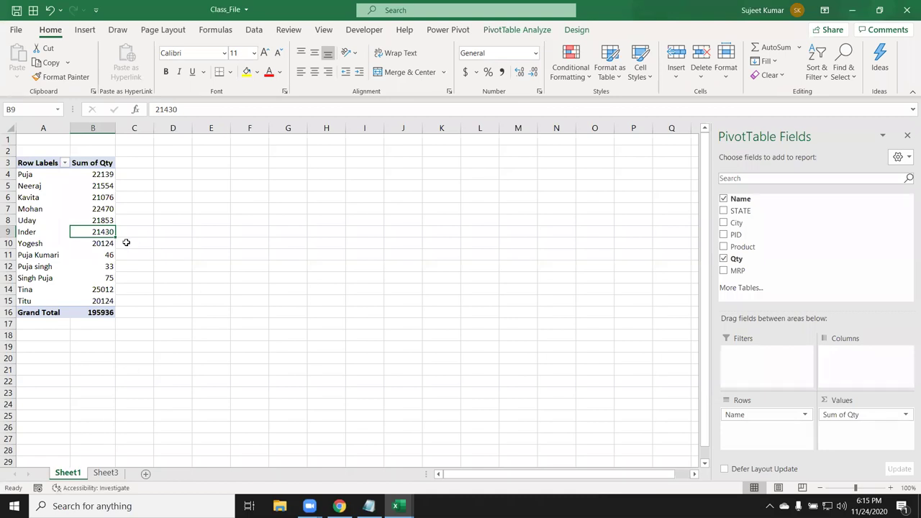
pyautogui.click(101, 473)
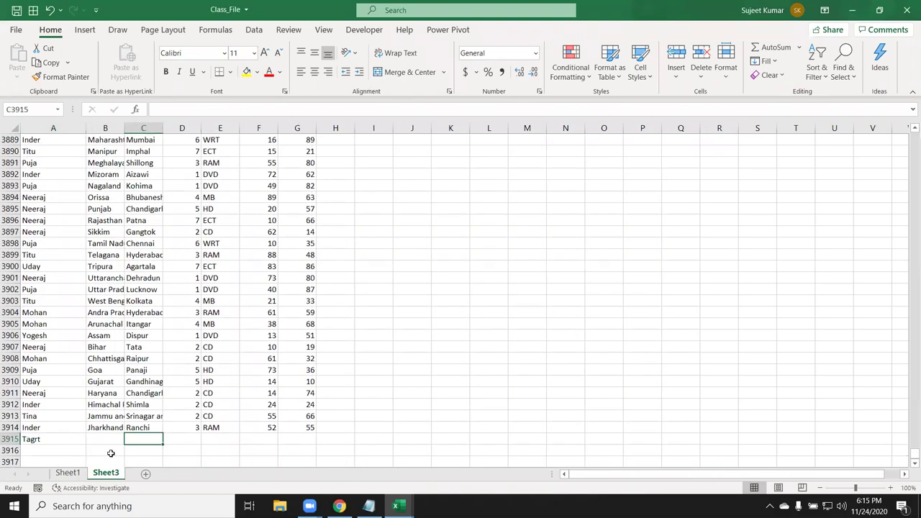
pyautogui.click(255, 435)
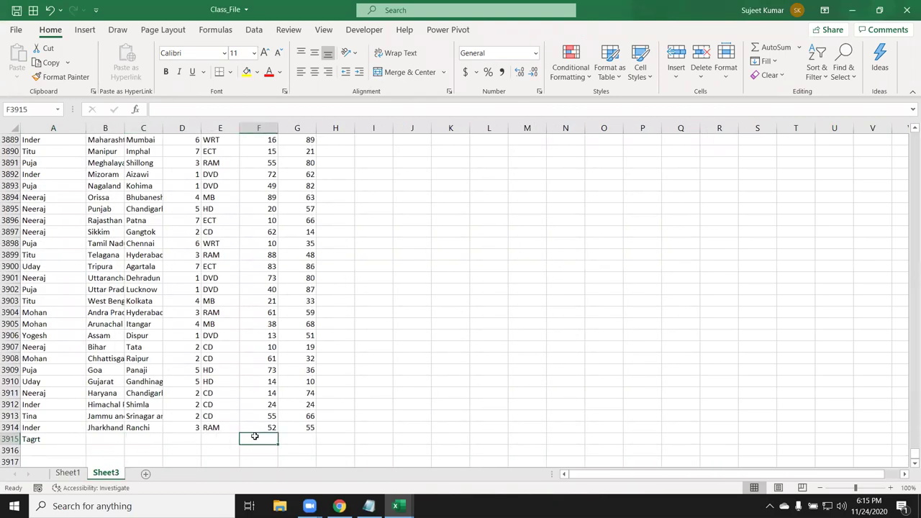
pyautogui.write('30000')
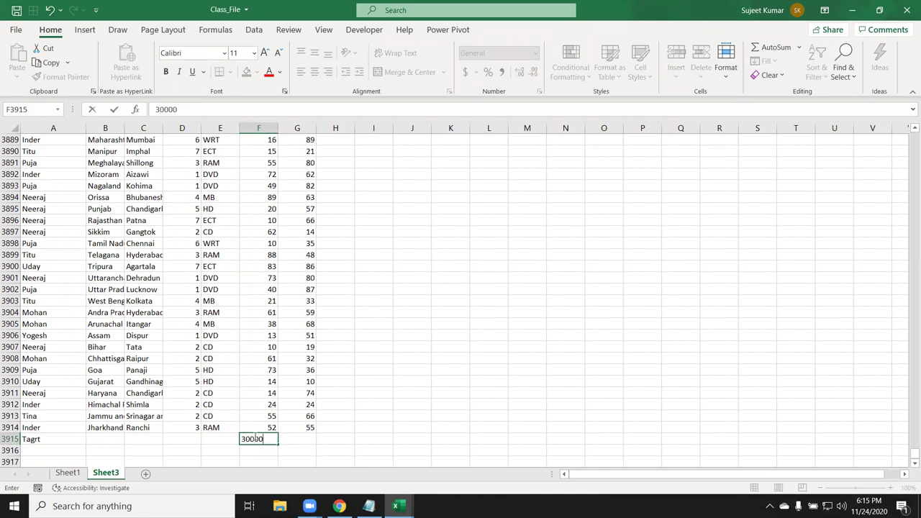
pyautogui.hotkey('ctrl', 'Return')
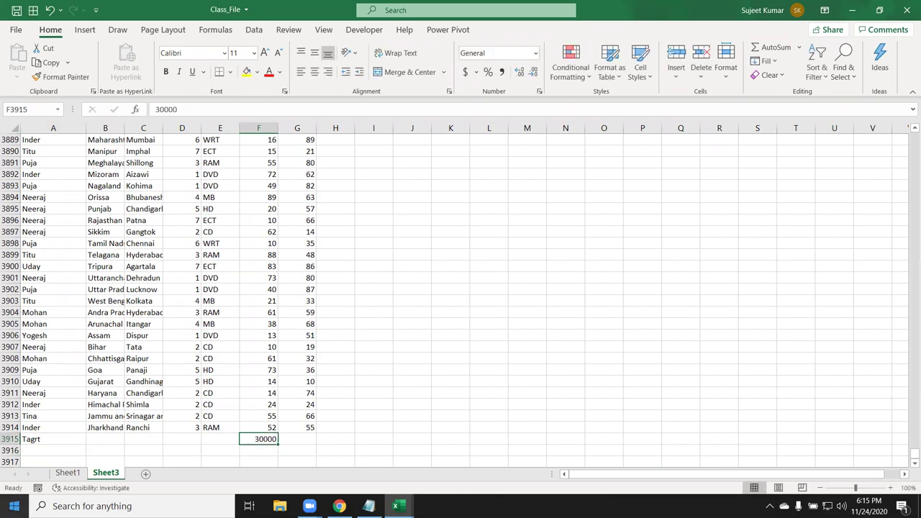
# Change the Qty in F5 from 51 to 510.
pyautogui.scroll(1, 244, 313)
pyautogui.scroll(8, 243, 313)
pyautogui.click(256, 292)
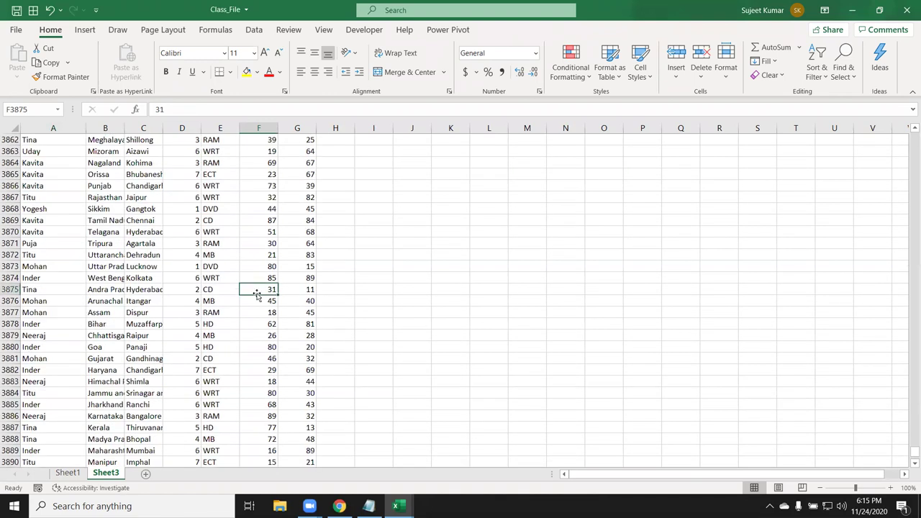
pyautogui.hotkey('ctrl', 'Up')
pyautogui.press('Down')
pyautogui.press('Down')
pyautogui.press('Down')
pyautogui.press('Down')
pyautogui.press('F2')
pyautogui.write('510')
pyautogui.press('Return')
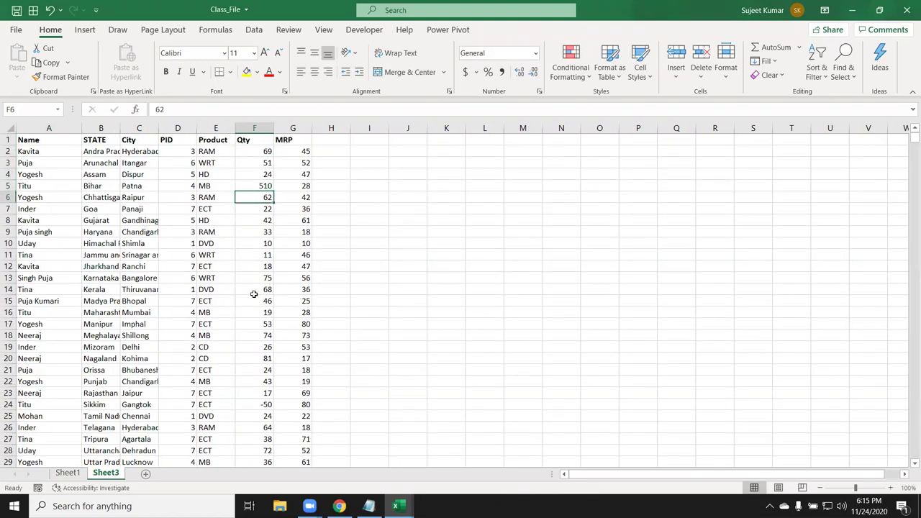
pyautogui.click(68, 473)
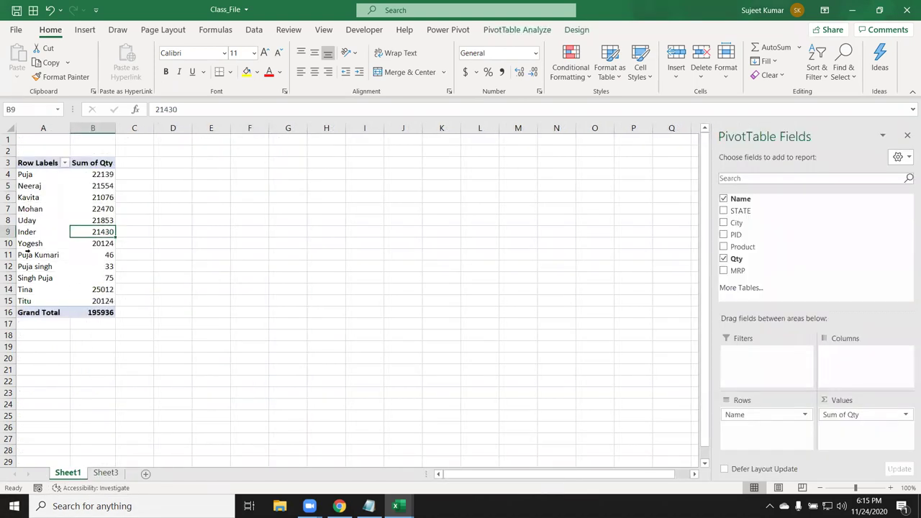
pyautogui.click(87, 305)
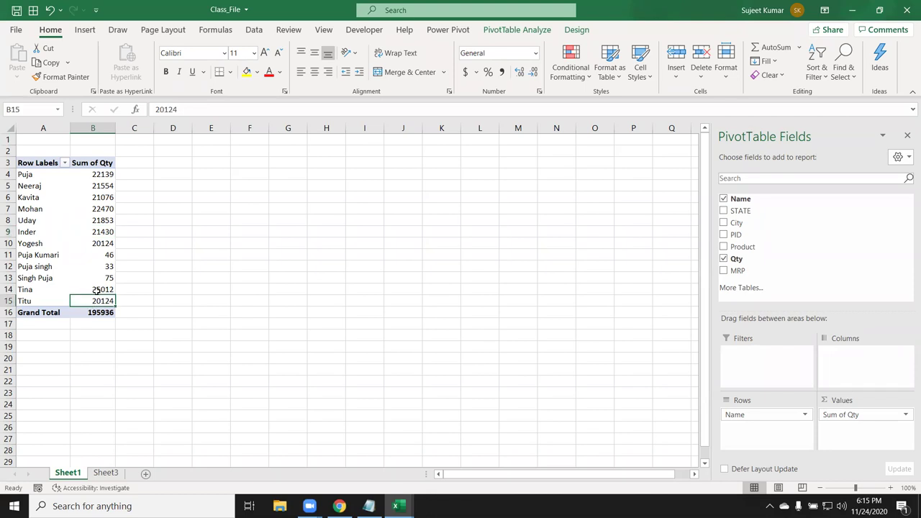
pyautogui.rightClick(91, 251)
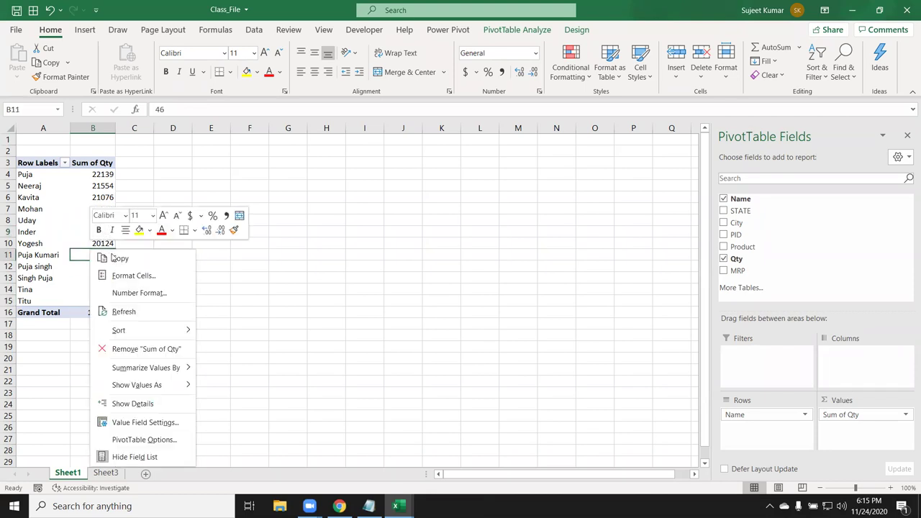
pyautogui.click(72, 305)
pyautogui.click(106, 303)
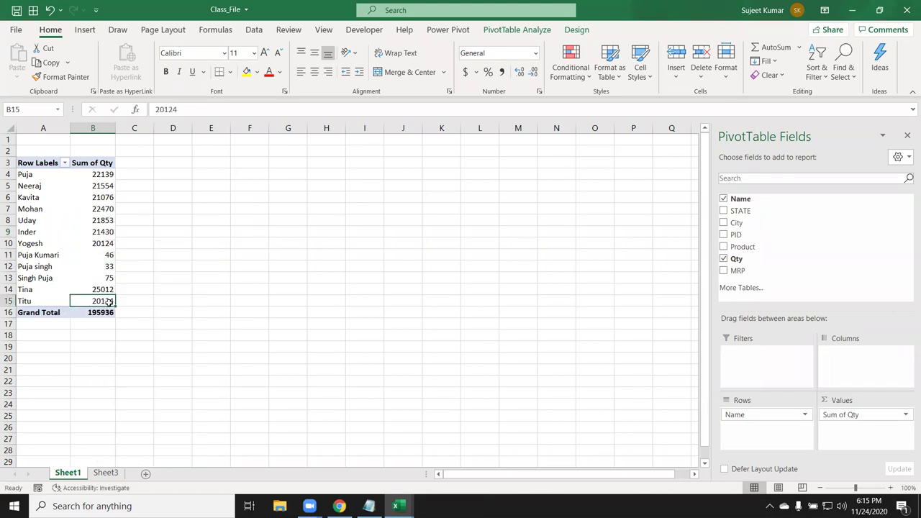
pyautogui.rightClick(108, 303)
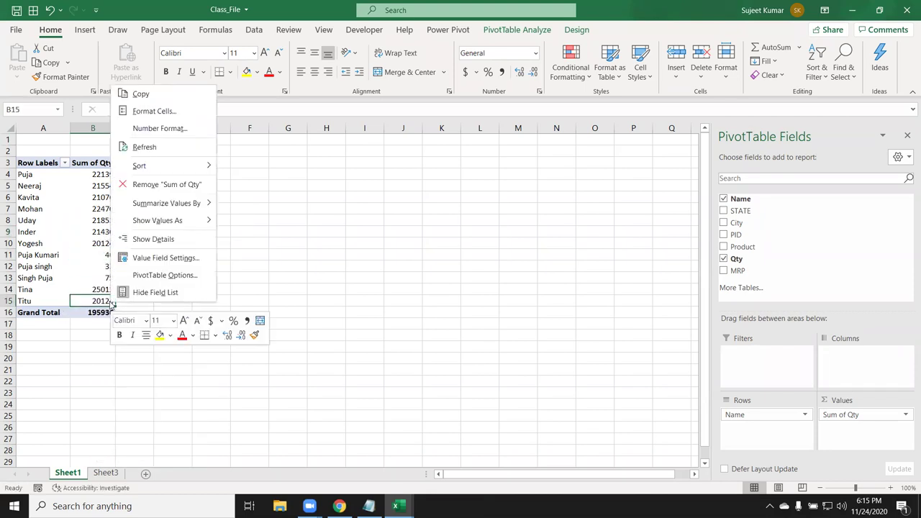
pyautogui.click(161, 149)
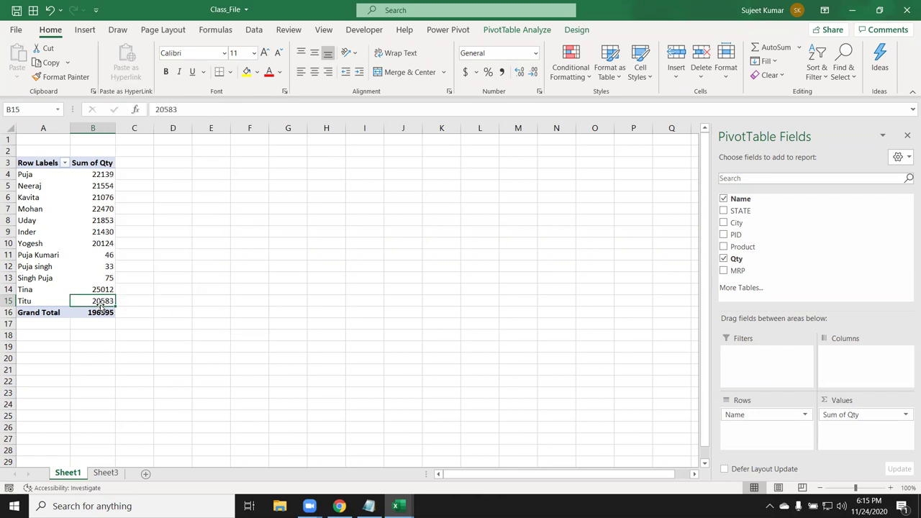
pyautogui.click(105, 473)
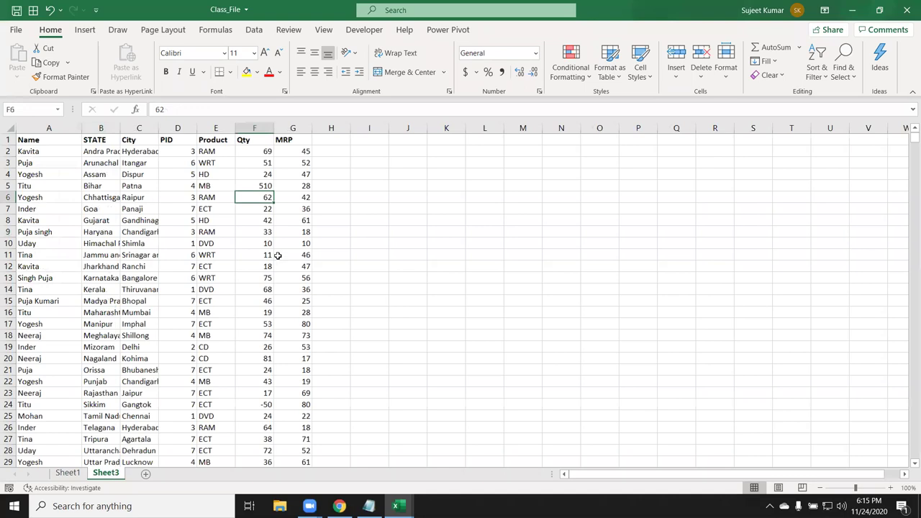
pyautogui.click(248, 185)
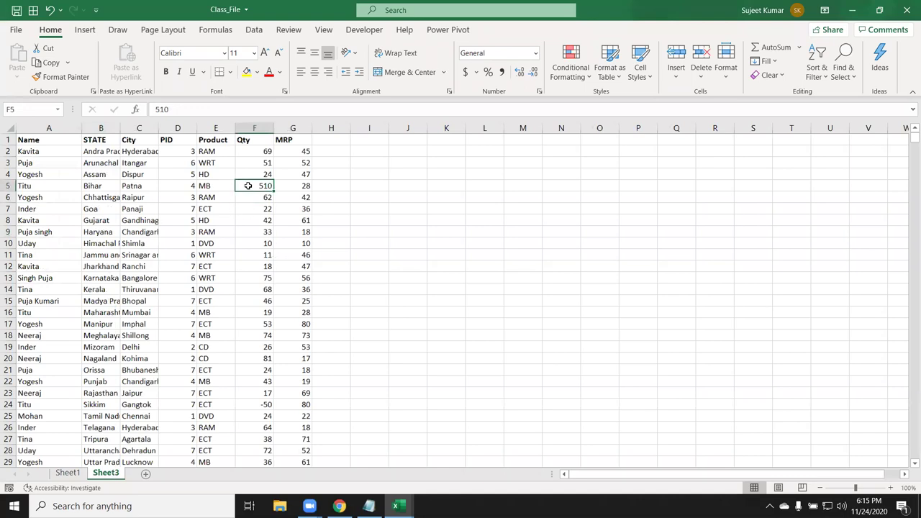
pyautogui.click(64, 473)
pyautogui.moveTo(76, 297)
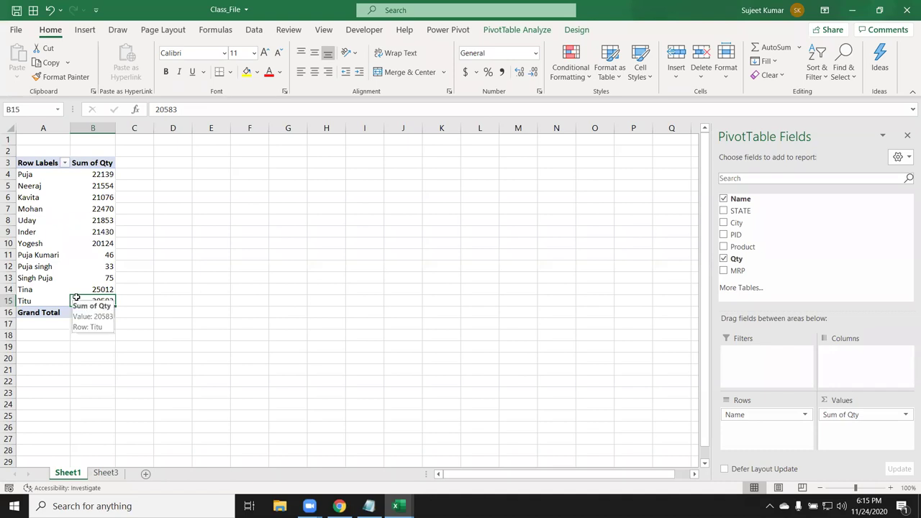
pyautogui.rightClick(96, 244)
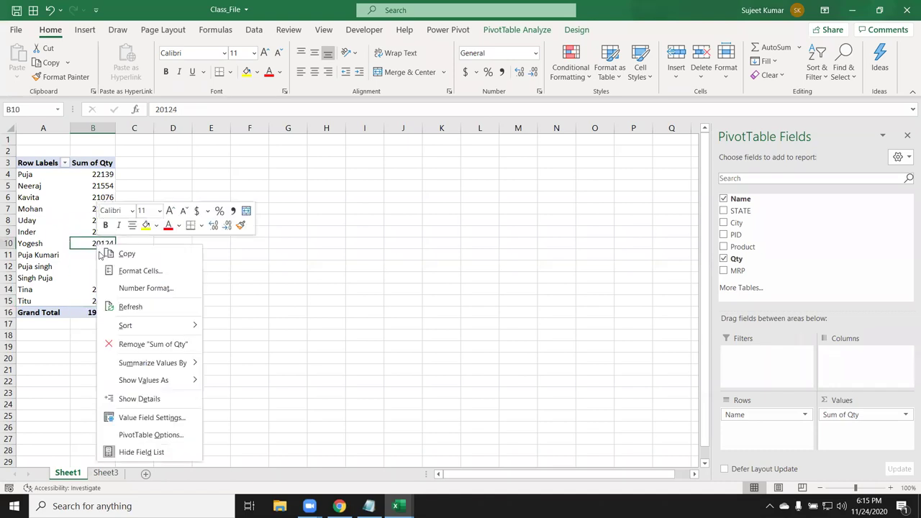
pyautogui.click(132, 308)
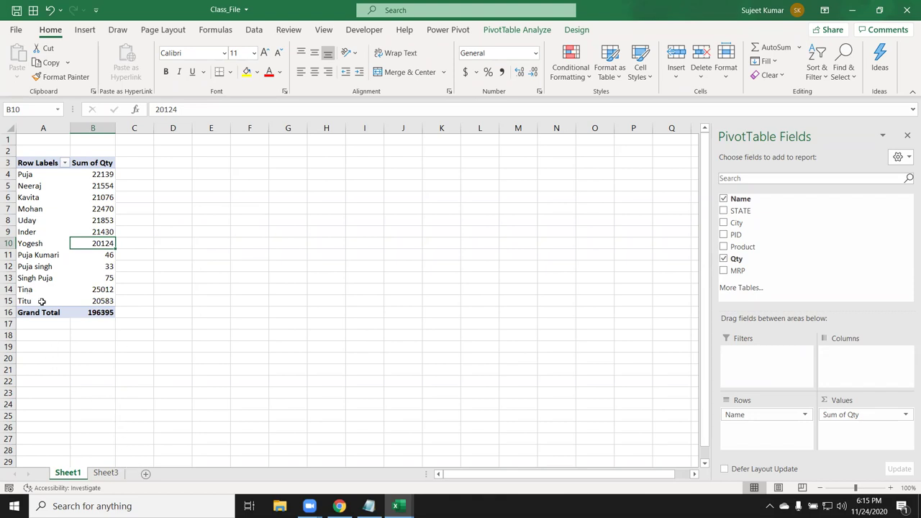
pyautogui.moveTo(38, 301); pyautogui.dragTo(43, 174)
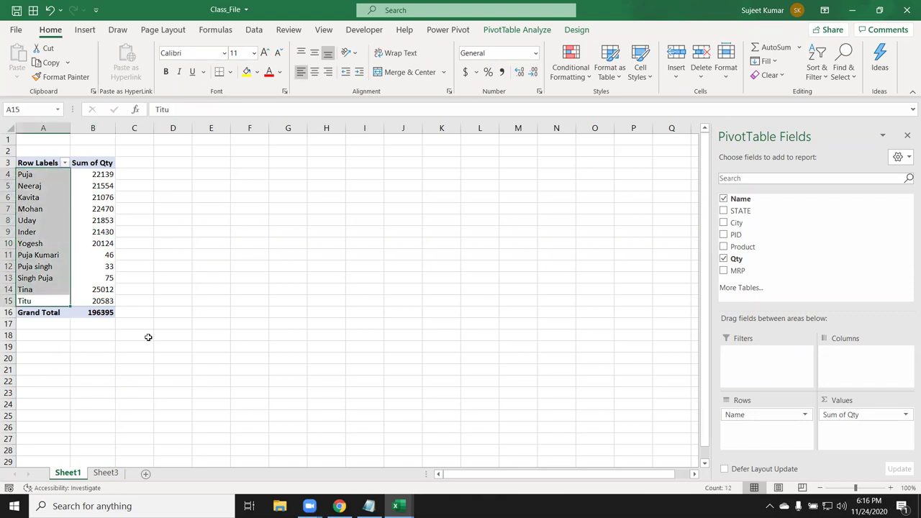
# On Sheet3, jump to the last data rows and select row 3914.
pyautogui.click(106, 473)
pyautogui.click(49, 391)
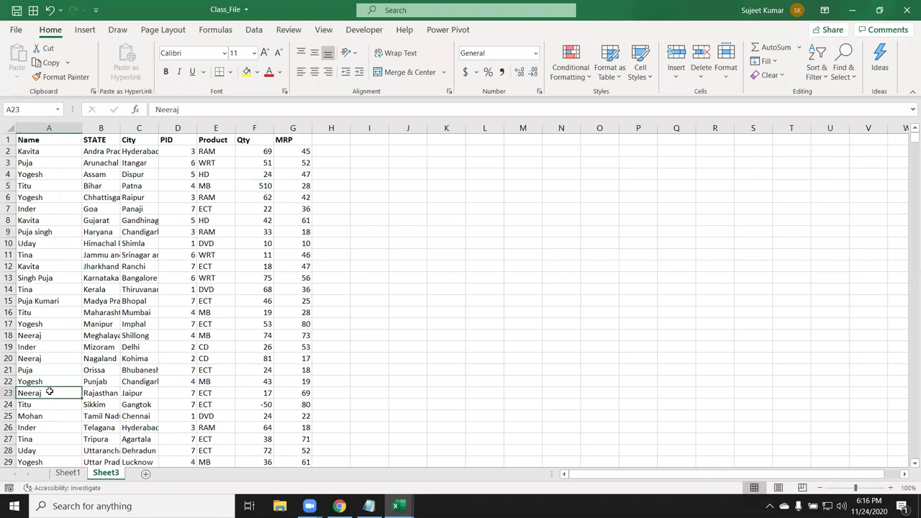
pyautogui.hotkey('ctrl', 'Down')
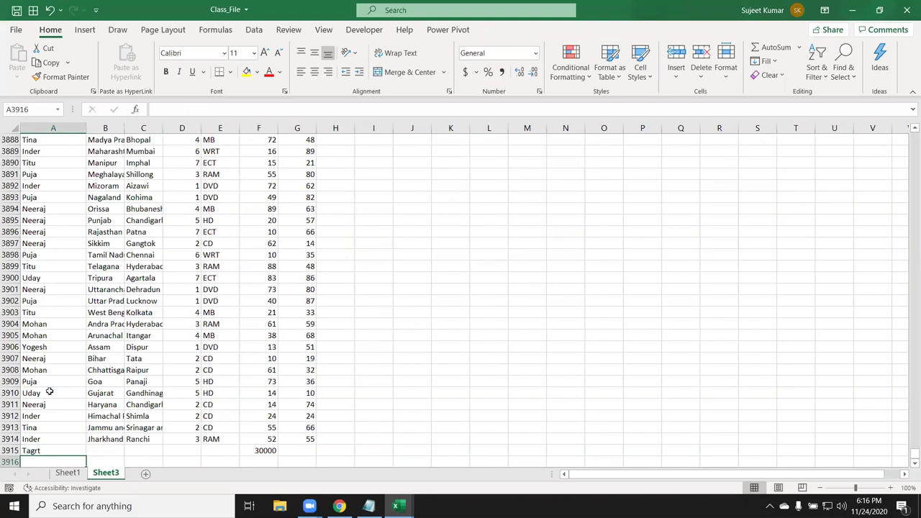
pyautogui.press('Up')
pyautogui.hotkey('ctrl', 'shift', 'Right')
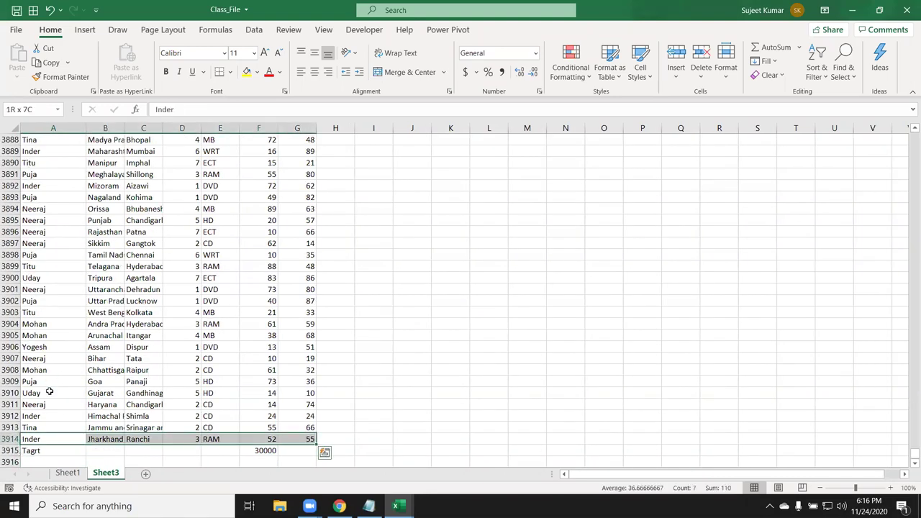
pyautogui.hotkey('ctrl', 'q')
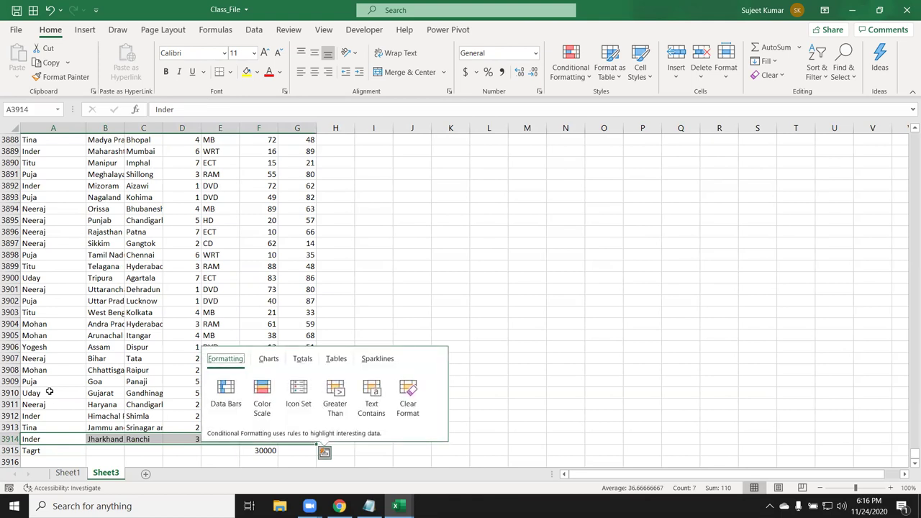
pyautogui.press('Escape')
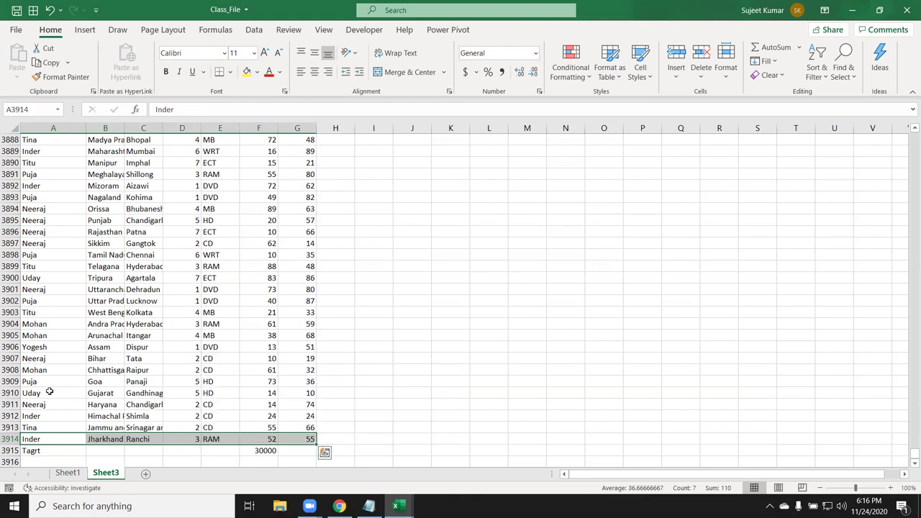
# Correct the A3915 label from 'Tagrt' to 'Target'.
pyautogui.press('Down')
pyautogui.press('Up')
pyautogui.press('Down')
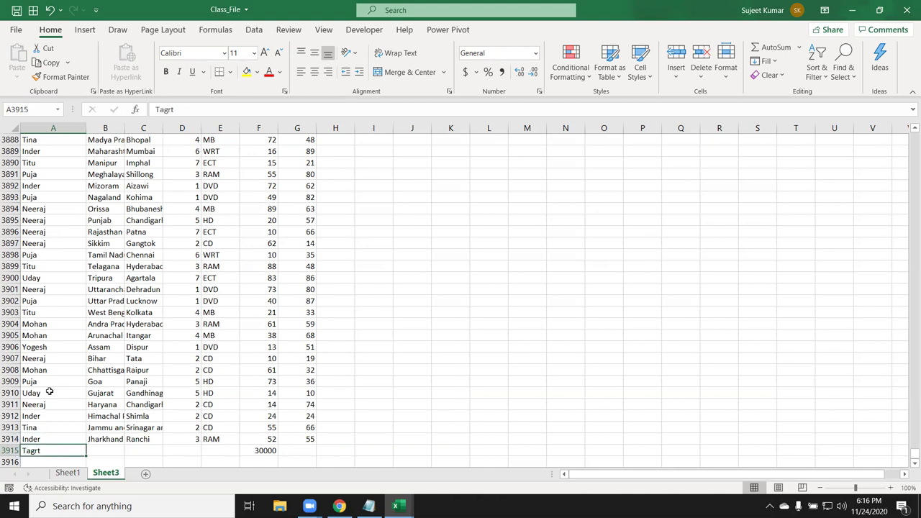
pyautogui.press('Right')
pyautogui.press('Right')
pyautogui.press('Right')
pyautogui.press('Right')
pyautogui.press('Right')
pyautogui.press('Left')
pyautogui.press('Left')
pyautogui.press('Left')
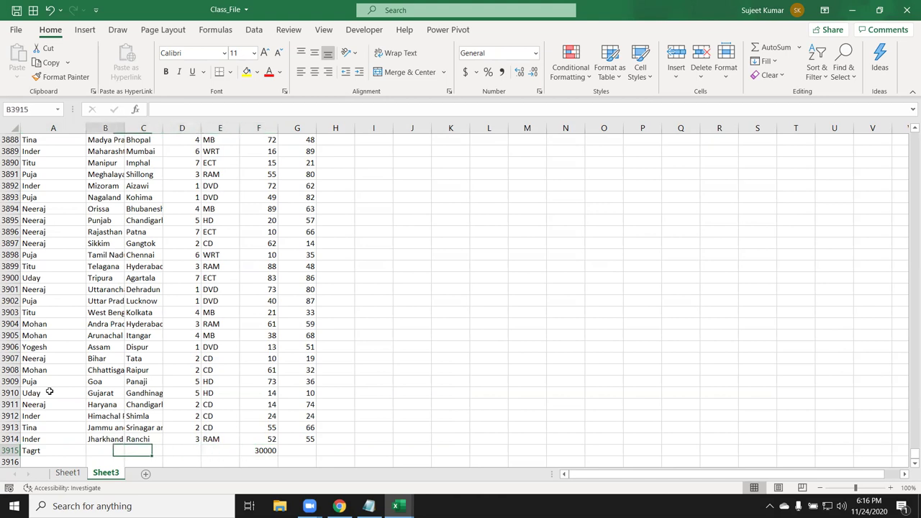
pyautogui.press('Left')
pyautogui.press('Left')
pyautogui.write('Tar')
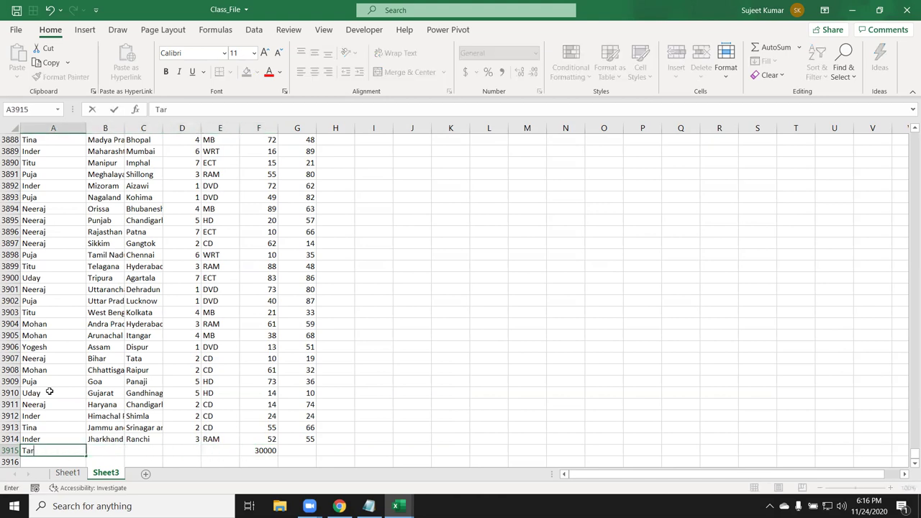
pyautogui.write('get')
pyautogui.press('Return')
pyautogui.press('Up')
pyautogui.press('Right')
pyautogui.press('Right')
pyautogui.press('Right')
pyautogui.press('Right')
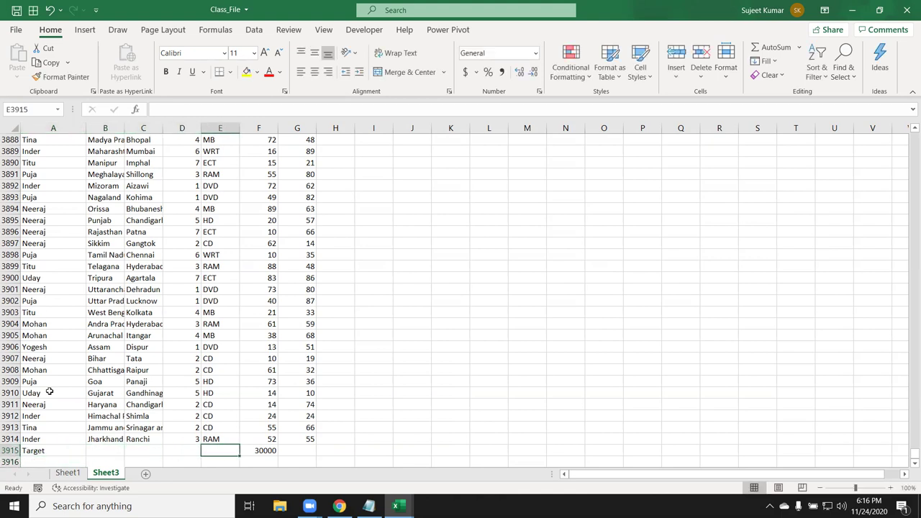
# Return to the Sheet1 PivotTable and bring up its PivotTable Analyze commands.
pyautogui.click(67, 473)
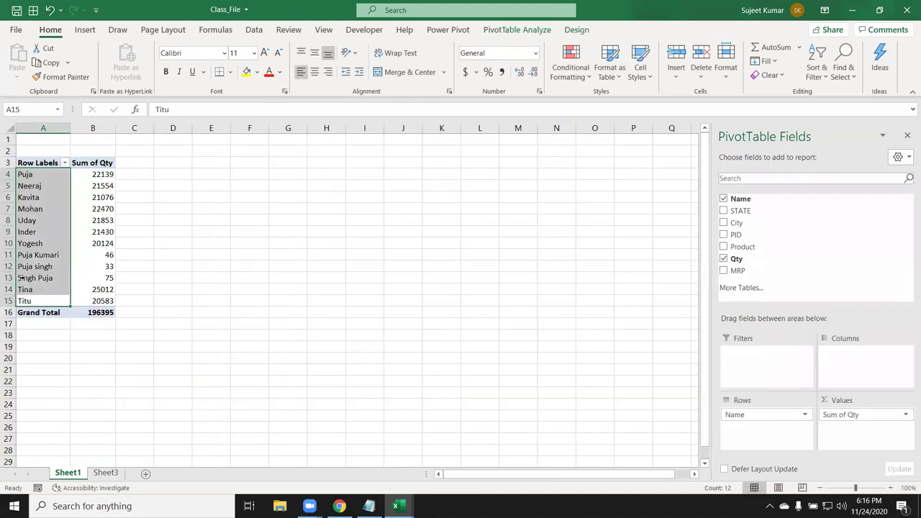
pyautogui.click(61, 223)
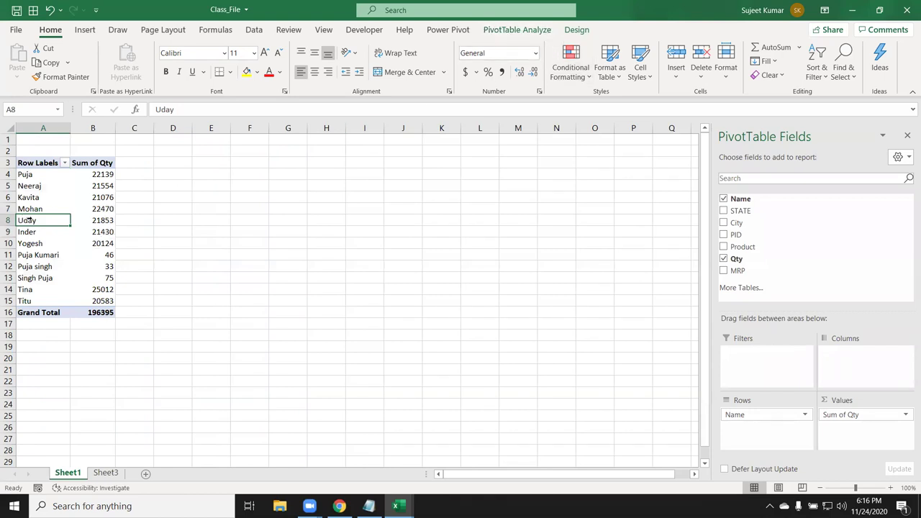
pyautogui.click(530, 30)
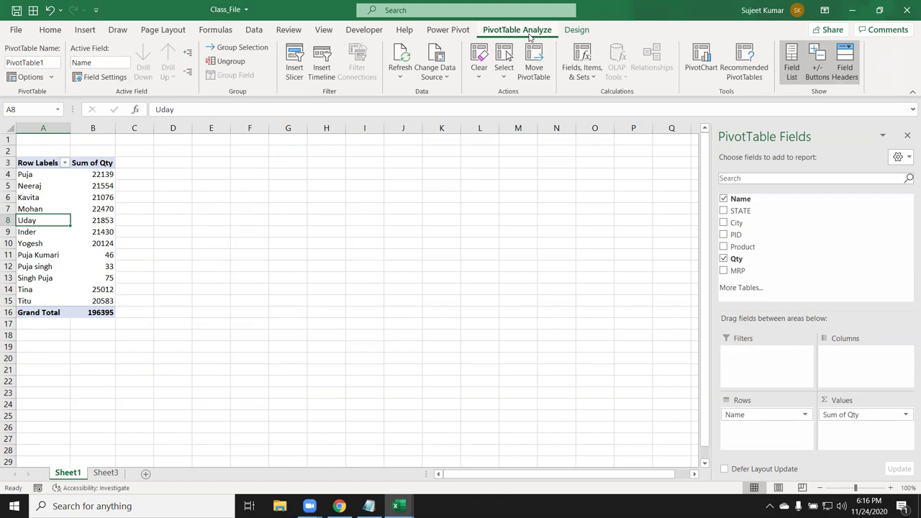
pyautogui.click(582, 69)
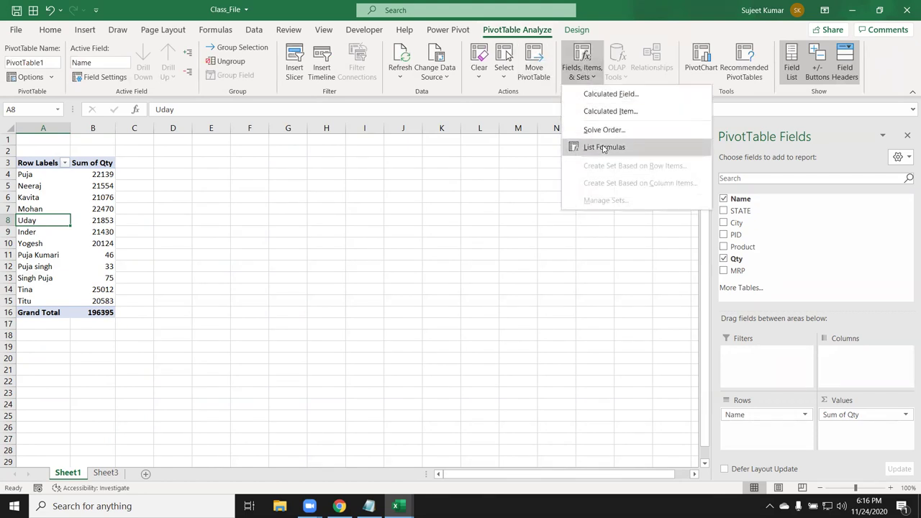
# Change the PivotTable's data source to Sheet3!$A$1:$G$3915 to include the Target row.
pyautogui.click(561, 124)
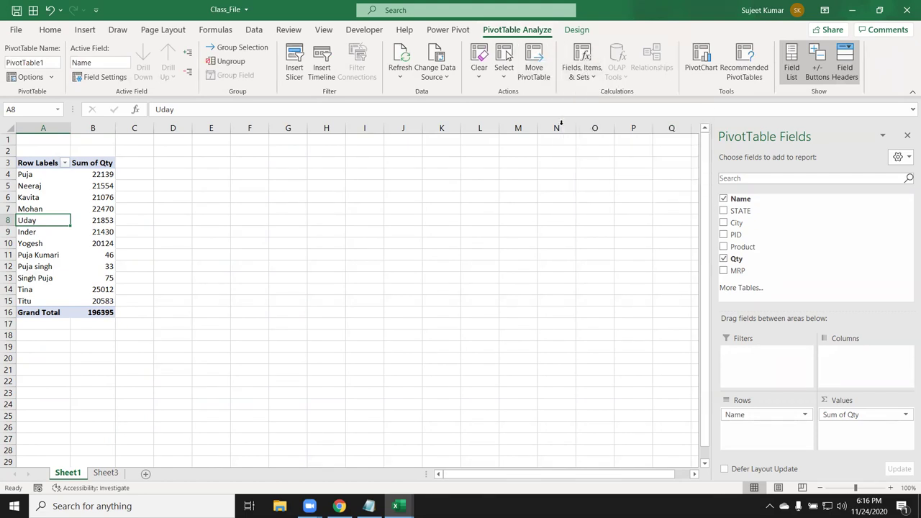
pyautogui.click(447, 77)
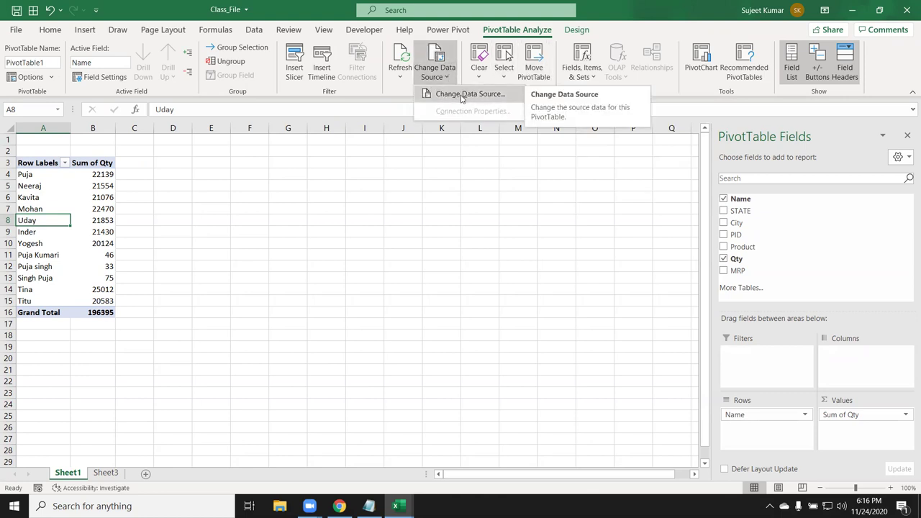
pyautogui.click(461, 95)
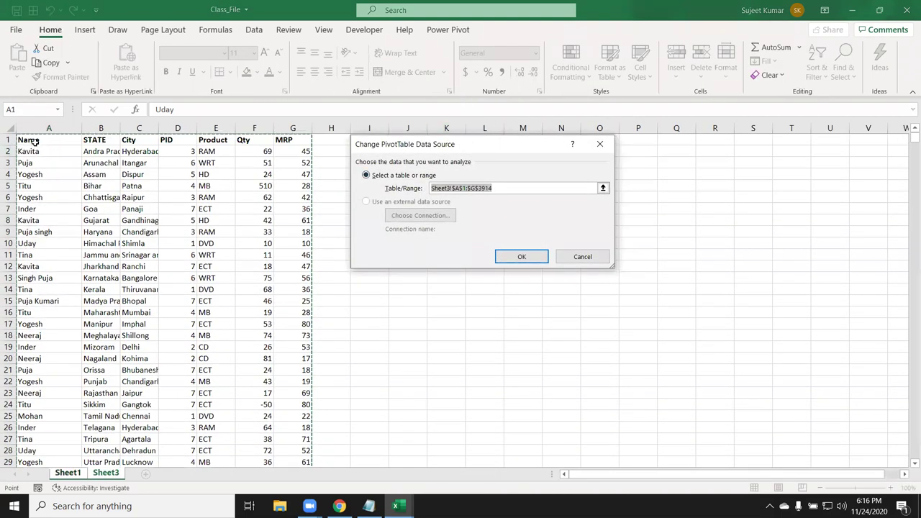
pyautogui.click(35, 142)
pyautogui.hotkey('ctrl', 'shift', 'Down')
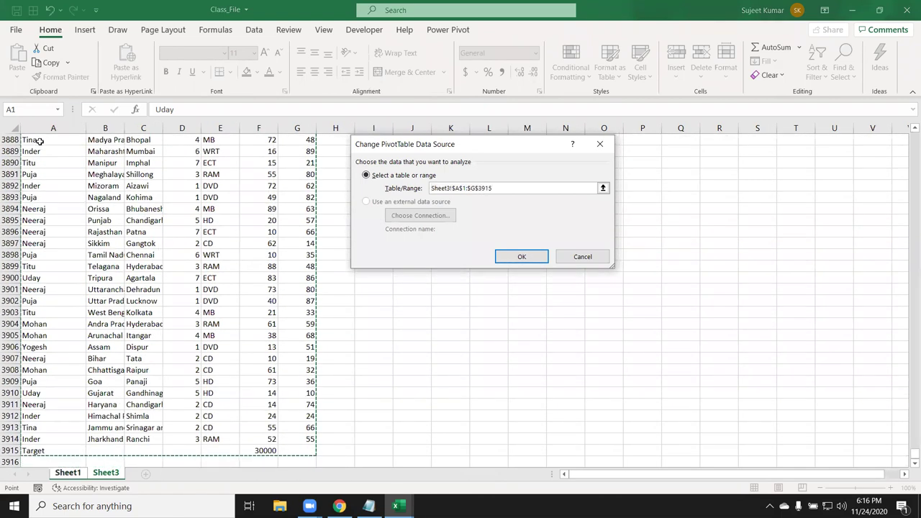
pyautogui.click(522, 257)
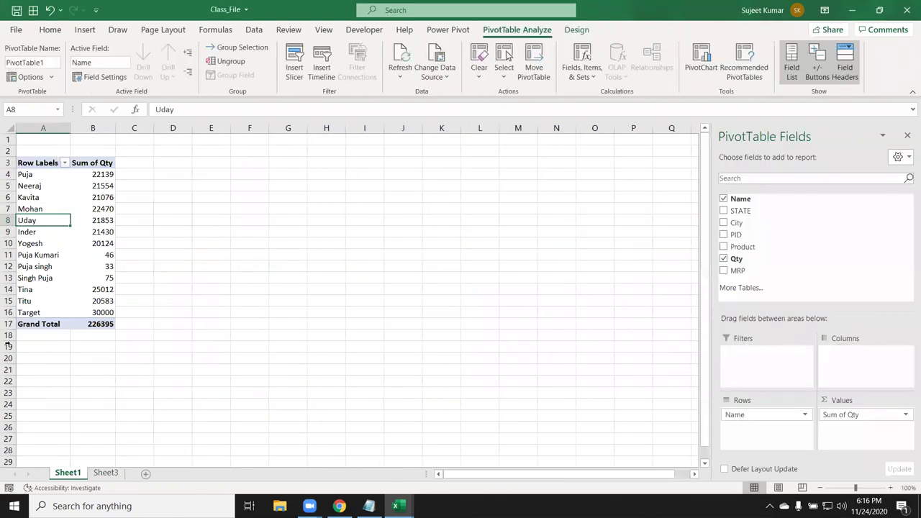
# Check Target's 30000 value and add Qty to Values again as Sum of Qty2.
pyautogui.click(104, 312)
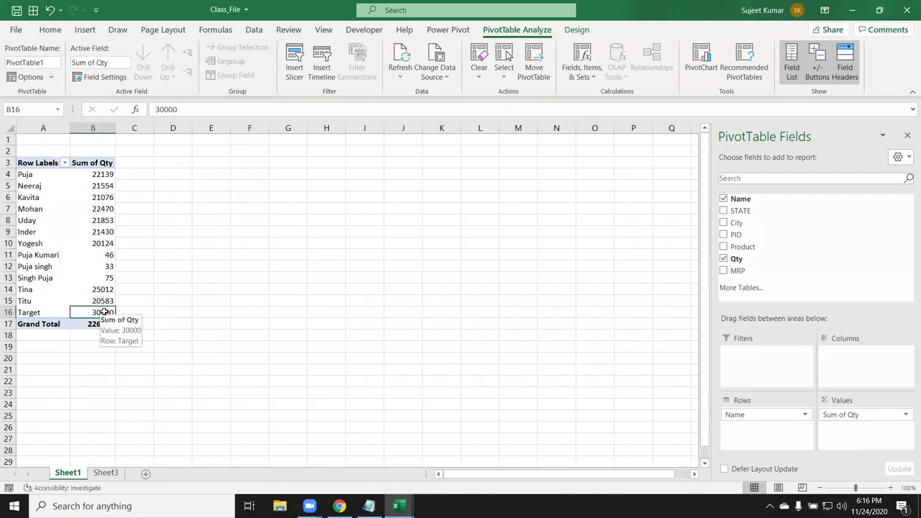
pyautogui.moveTo(783, 263)
pyautogui.mouseDown()
pyautogui.moveTo(839, 302)
pyautogui.moveTo(861, 427)
pyautogui.mouseUp()
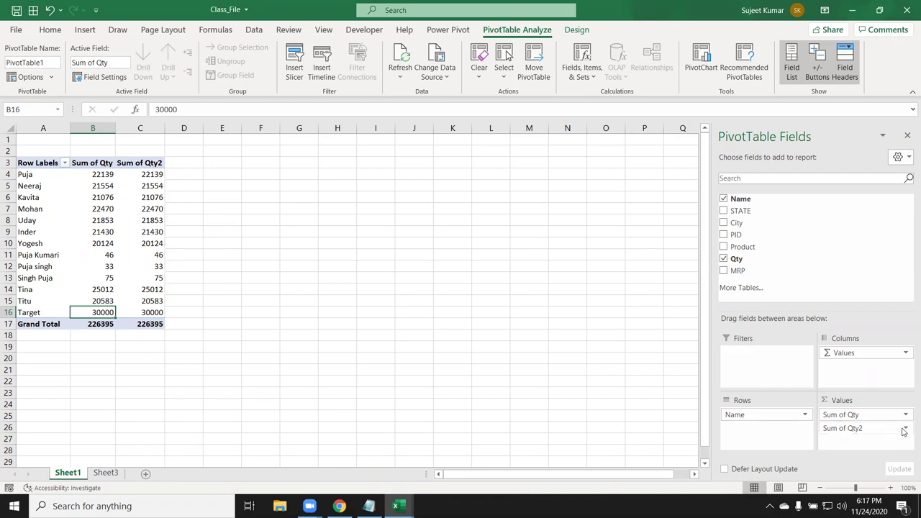
pyautogui.click(906, 430)
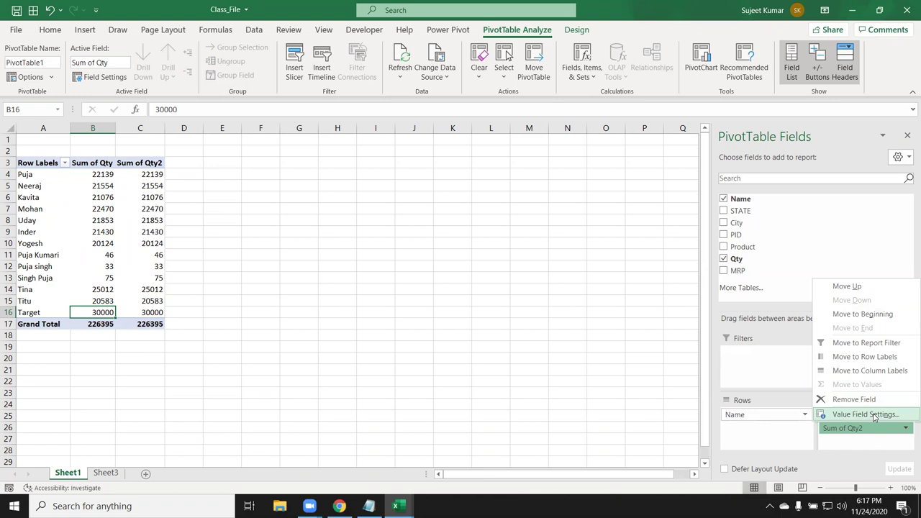
# Show Sum of Qty2 values as % Of with base field Name and base item Target.
pyautogui.click(865, 414)
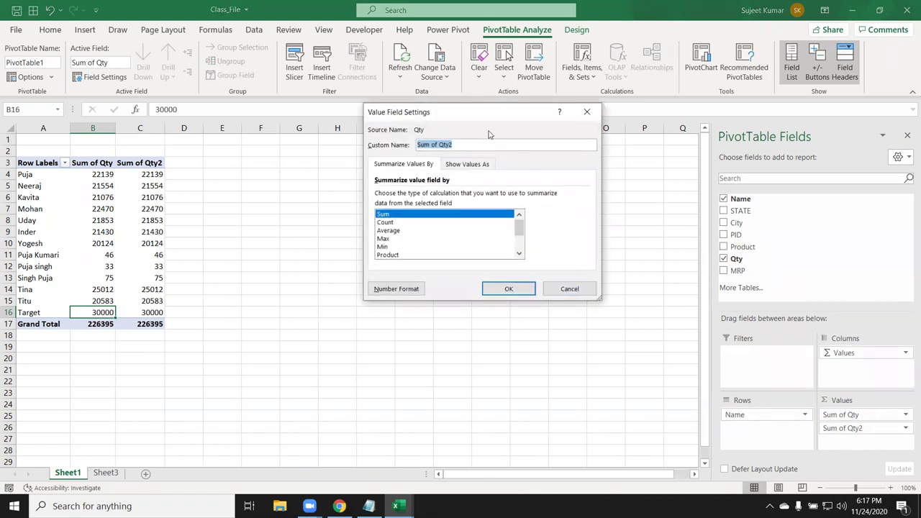
pyautogui.moveTo(472, 117); pyautogui.dragTo(378, 140)
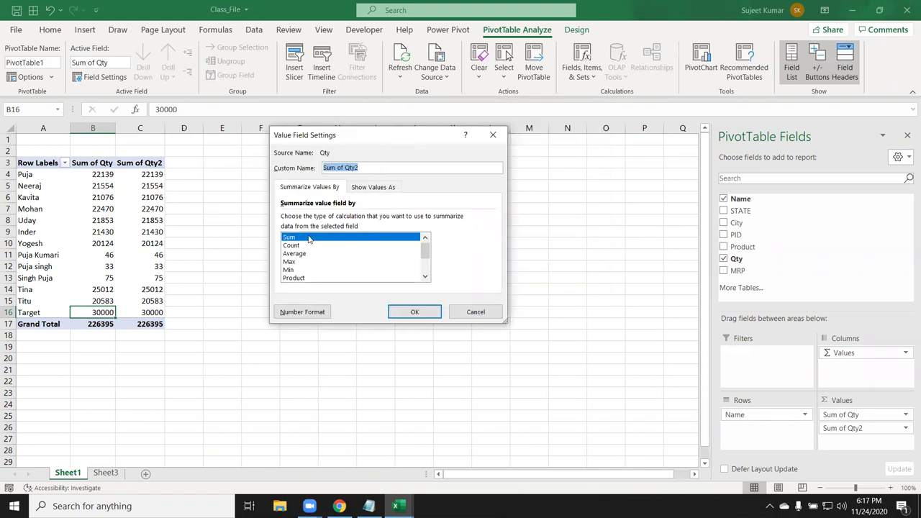
pyautogui.click(374, 189)
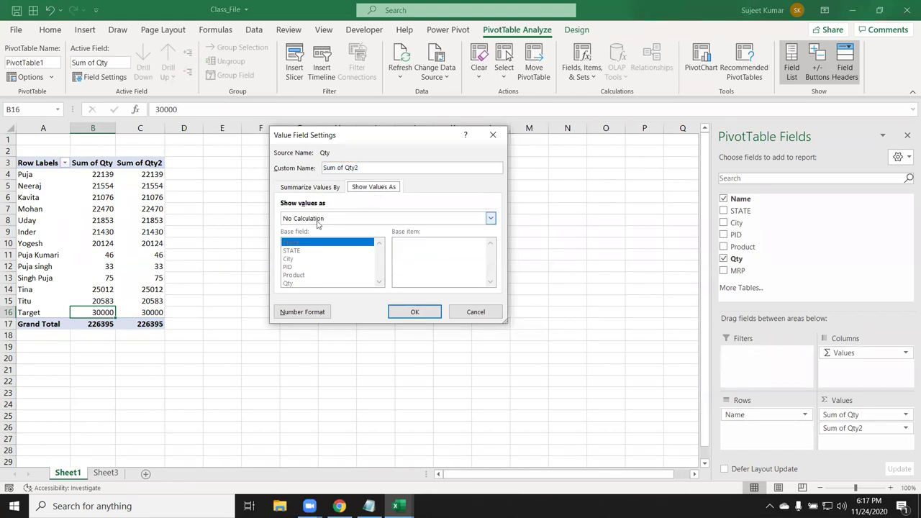
pyautogui.click(317, 221)
pyautogui.press('Down')
pyautogui.press('Down')
pyautogui.press('Down')
pyautogui.press('Down')
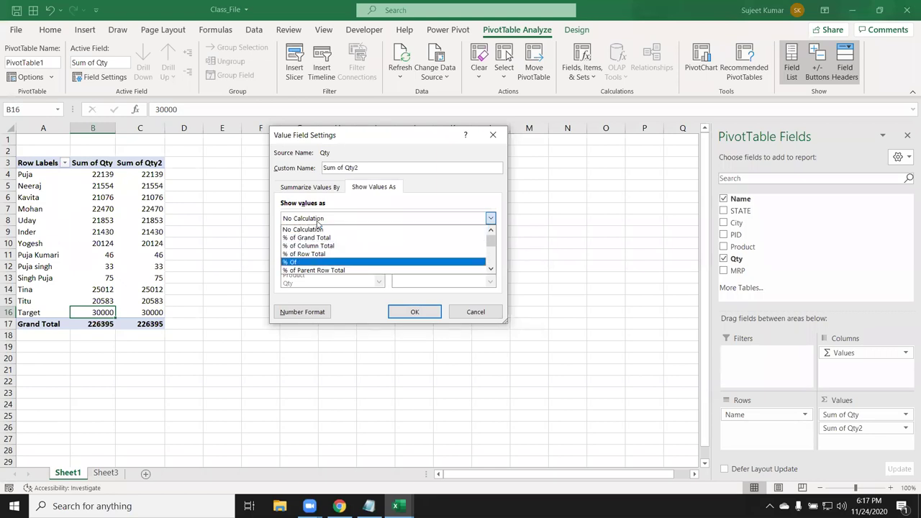
pyautogui.press('Down')
pyautogui.press('Down')
pyautogui.press('Down')
pyautogui.press('Up')
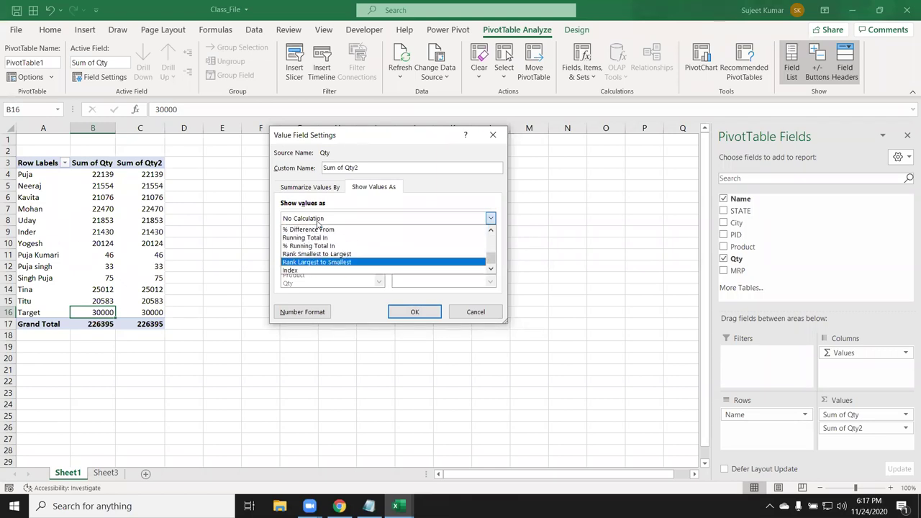
pyautogui.press('Up')
pyautogui.press('Up')
pyautogui.press('Up')
pyautogui.press('Up')
pyautogui.press('Up')
pyautogui.press('Up')
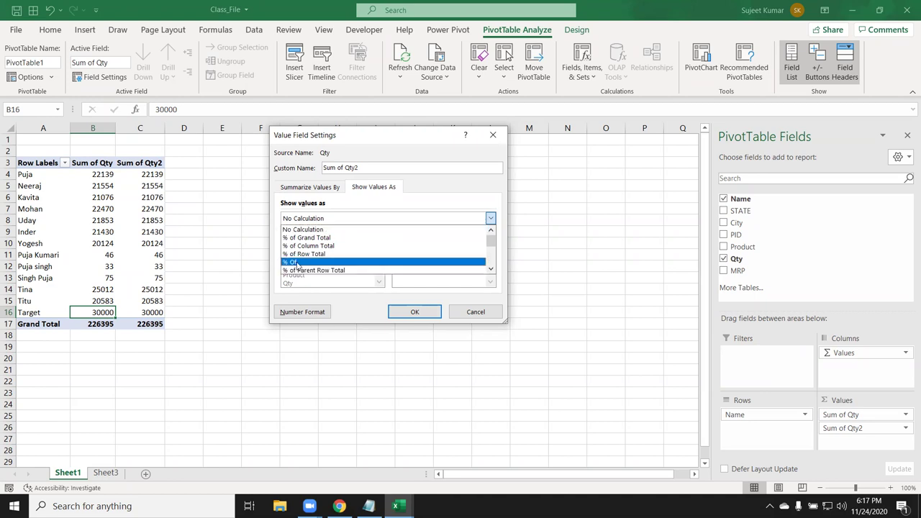
pyautogui.click(297, 264)
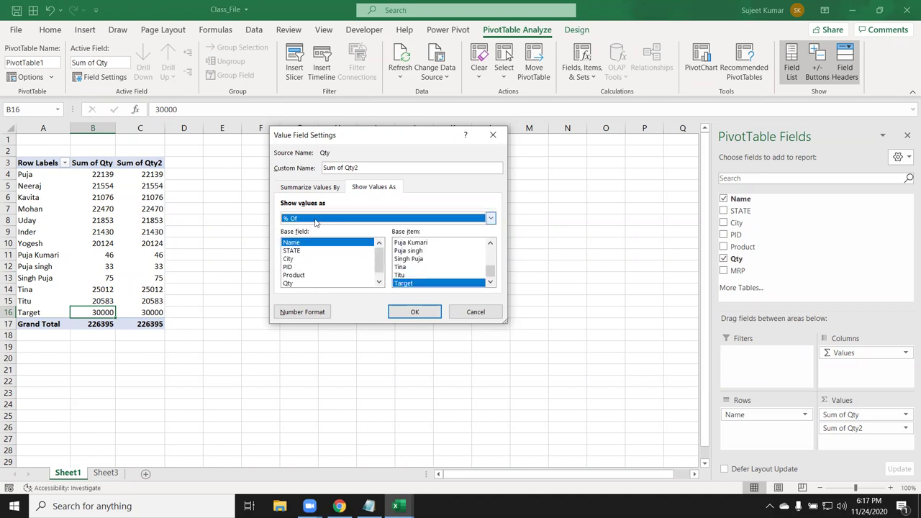
pyautogui.click(437, 285)
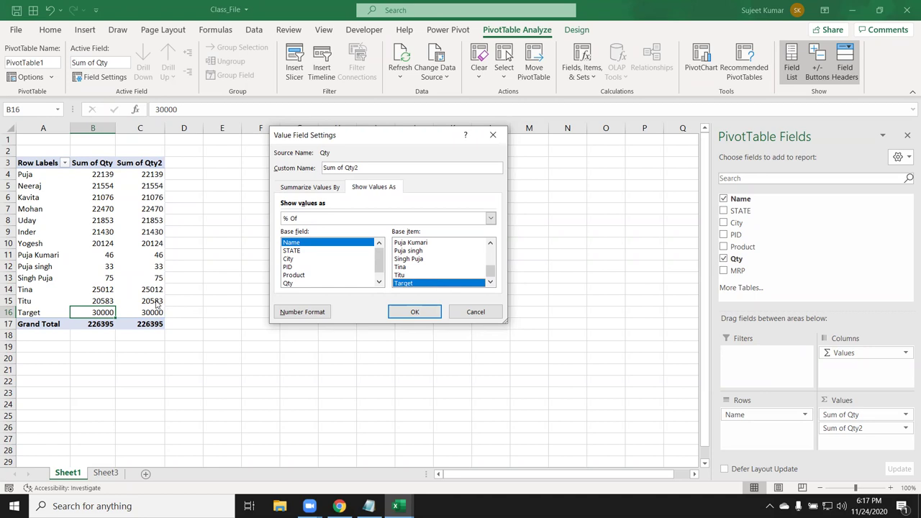
pyautogui.click(414, 312)
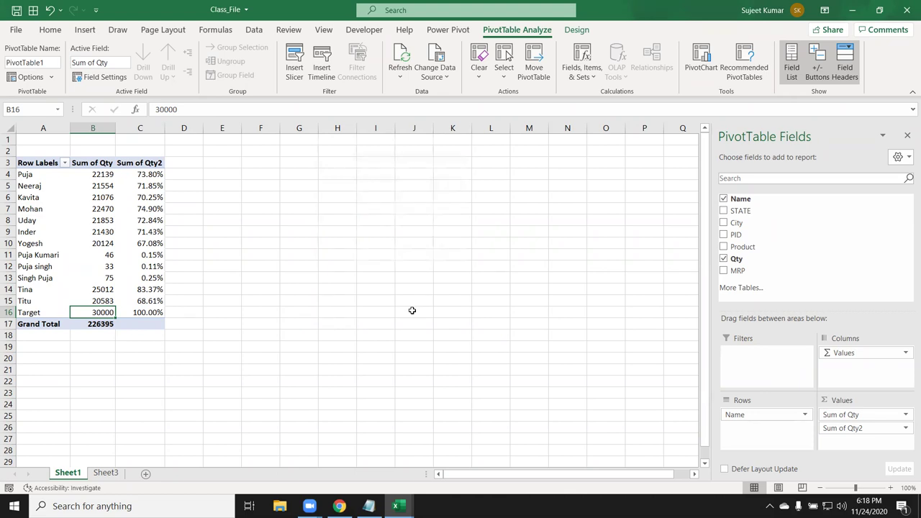
# Add Qty a third time, try % of Column Total without applying, then remove Sum of Qty3.
pyautogui.moveTo(741, 259); pyautogui.dragTo(850, 441)
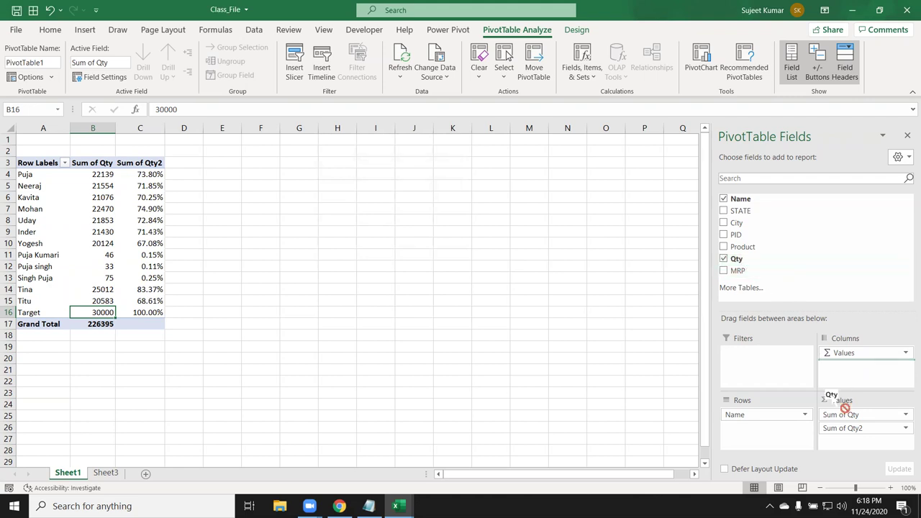
pyautogui.click(849, 442)
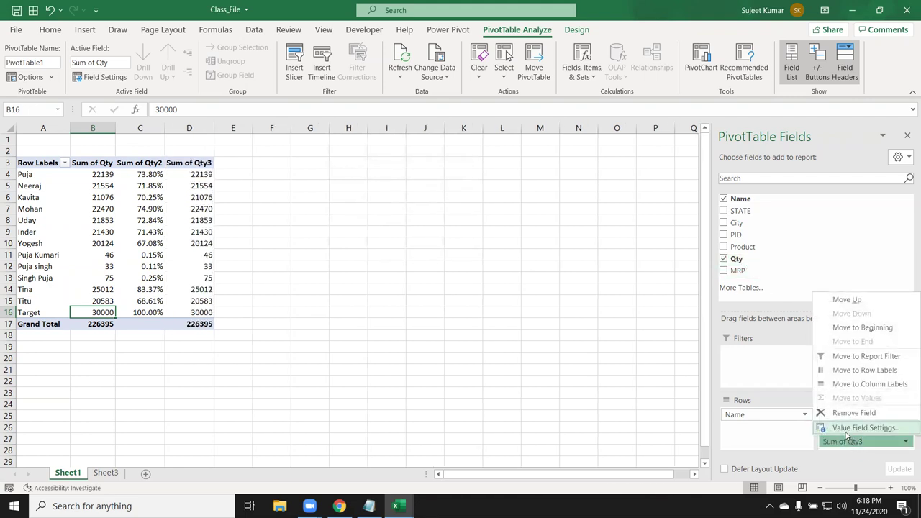
pyautogui.click(860, 424)
pyautogui.click(364, 189)
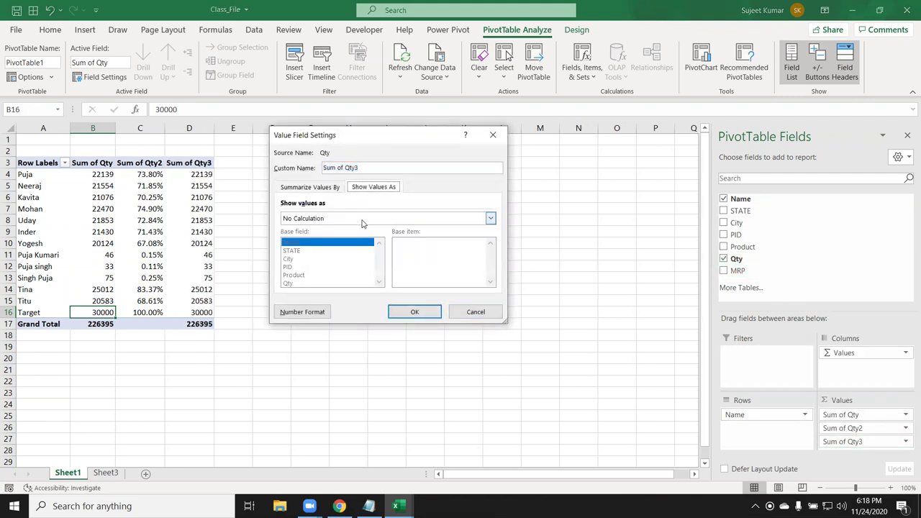
pyautogui.click(358, 220)
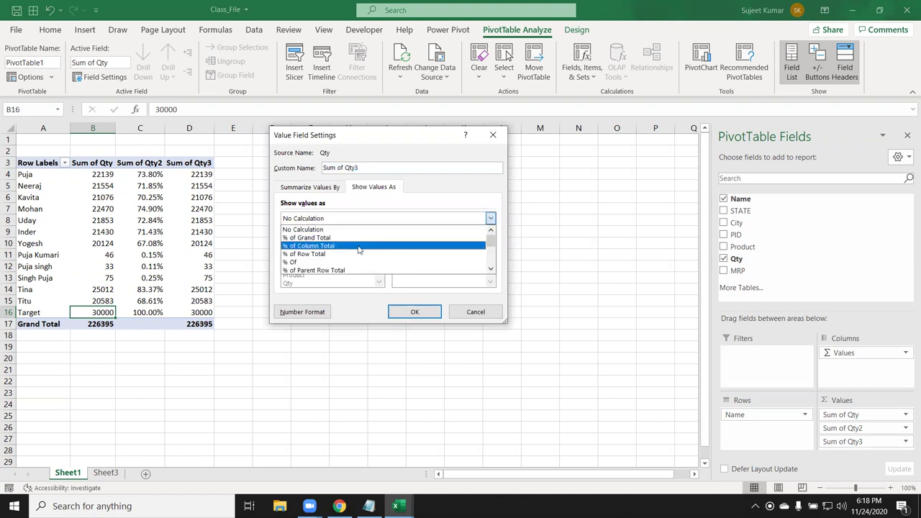
pyautogui.click(353, 246)
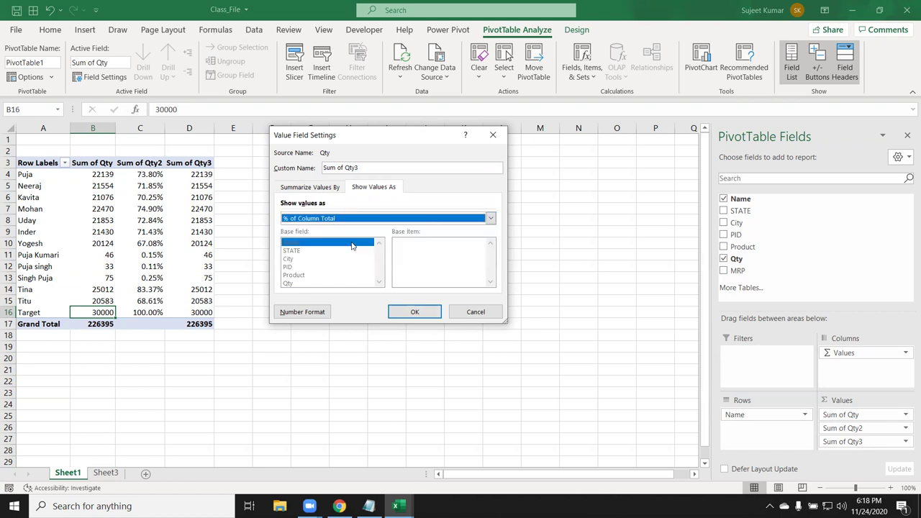
pyautogui.click(345, 218)
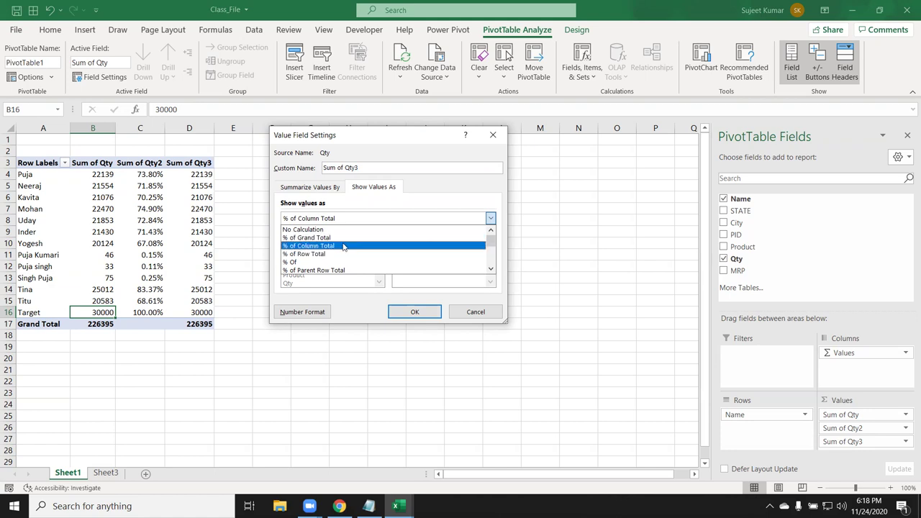
pyautogui.click(486, 141)
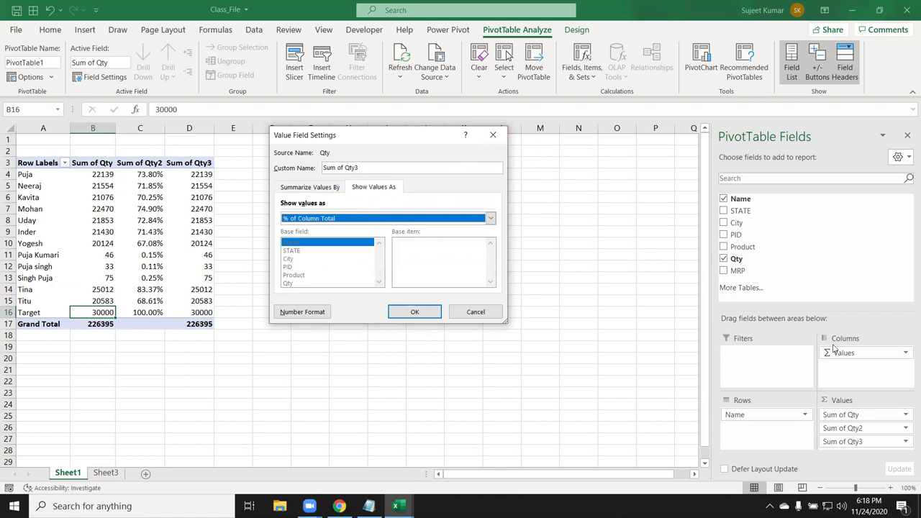
pyautogui.click(493, 136)
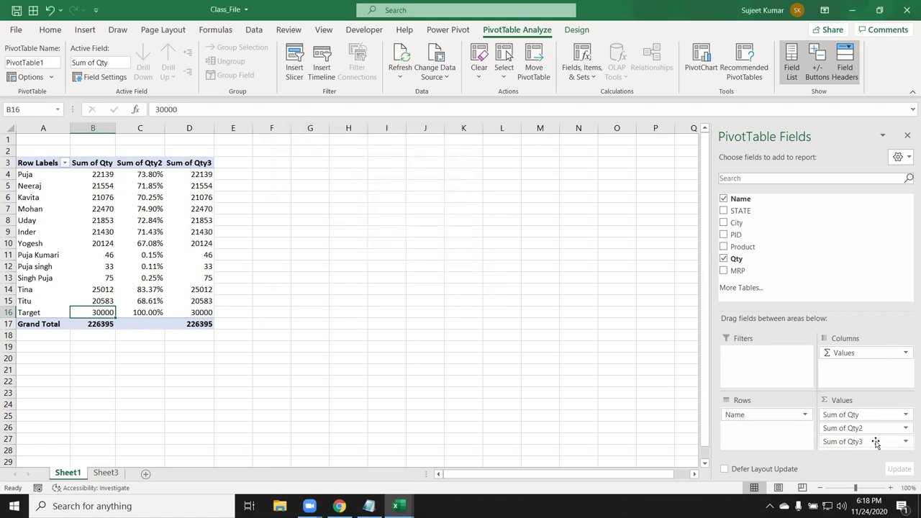
pyautogui.moveTo(876, 441); pyautogui.dragTo(455, 377)
# Remove Sum of Qty2, add Product to Columns, and check the CD and DVD totals.
pyautogui.moveTo(876, 430); pyautogui.dragTo(434, 357)
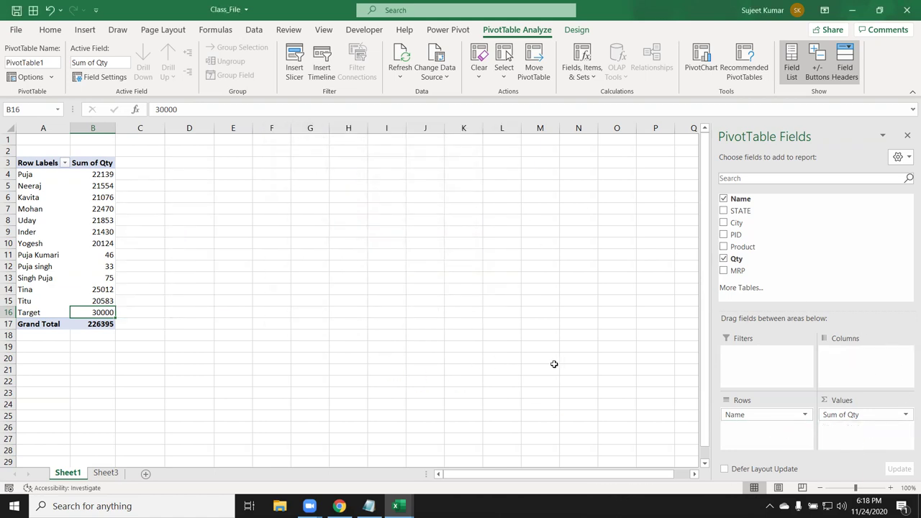
pyautogui.moveTo(742, 246); pyautogui.dragTo(863, 352)
pyautogui.moveTo(126, 336); pyautogui.dragTo(284, 336)
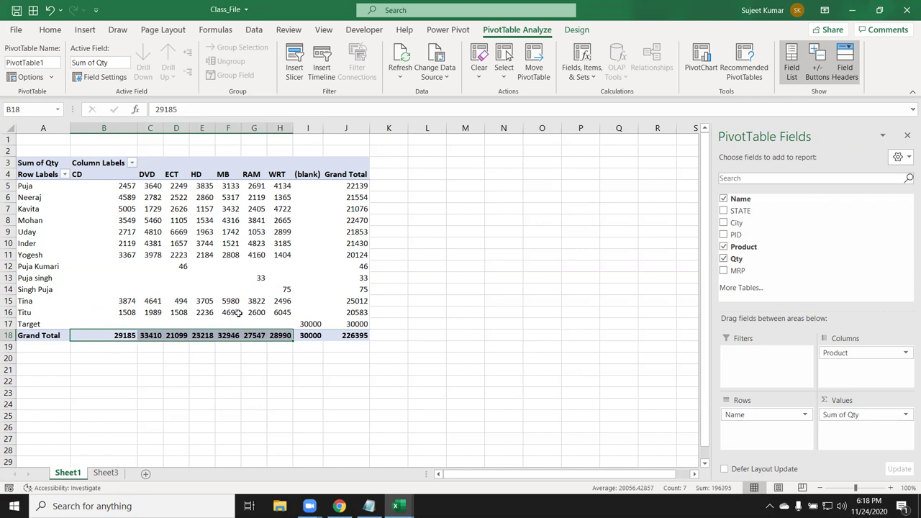
pyautogui.moveTo(129, 186); pyautogui.dragTo(133, 326)
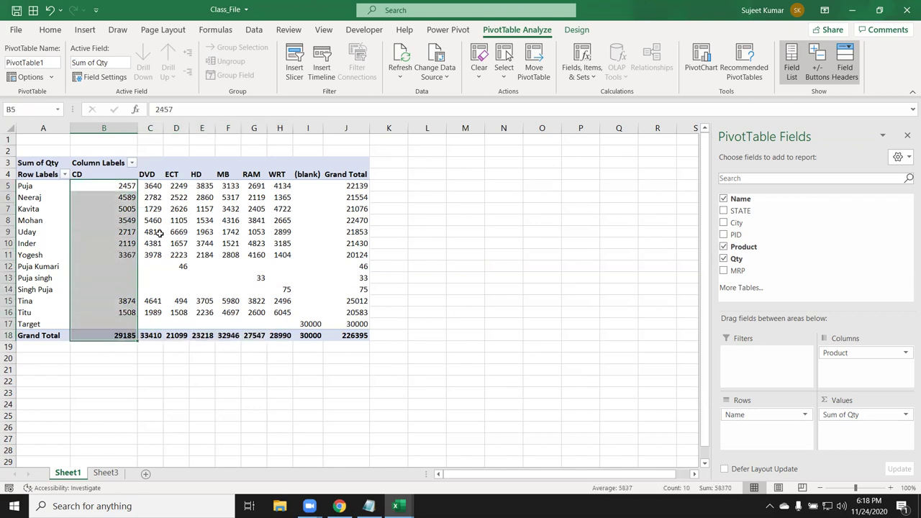
pyautogui.moveTo(159, 190); pyautogui.dragTo(159, 343)
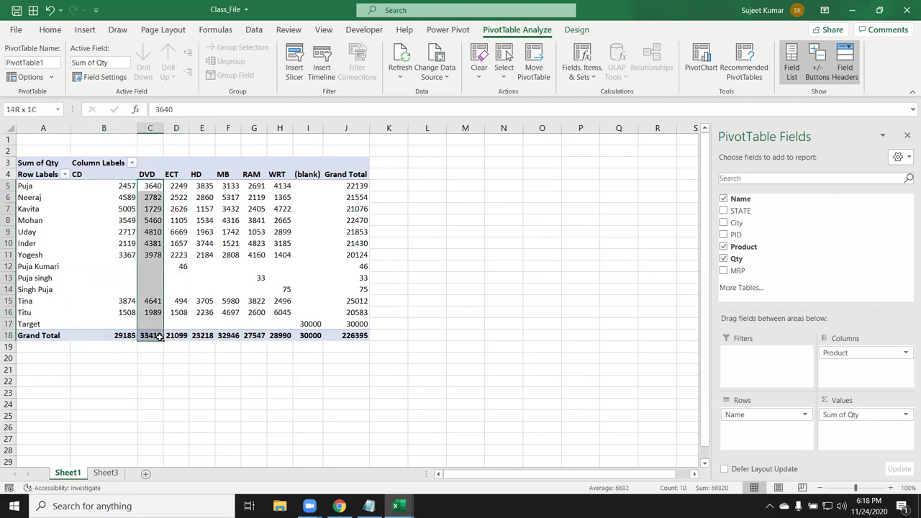
# Select Puja's product quantities and several names' grand totals, including the overall 226395.
pyautogui.click(123, 186)
pyautogui.moveTo(123, 186); pyautogui.dragTo(316, 185)
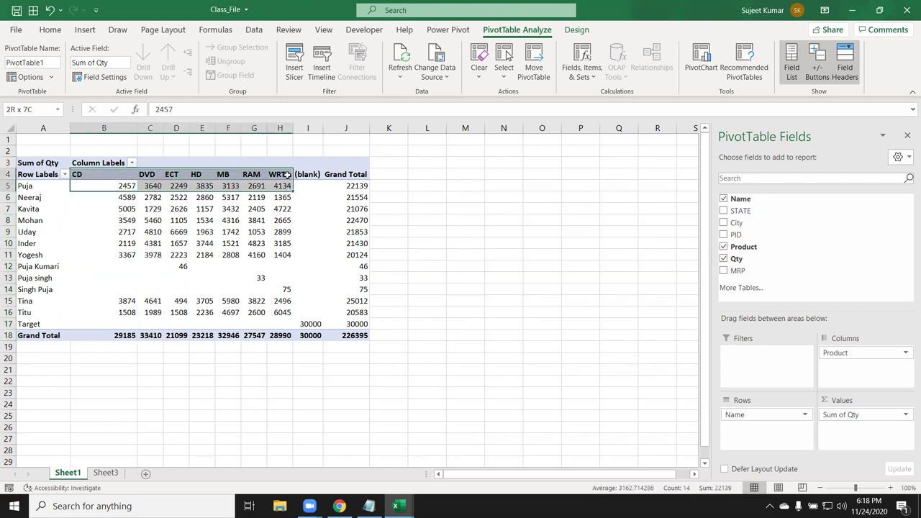
pyautogui.click(341, 185)
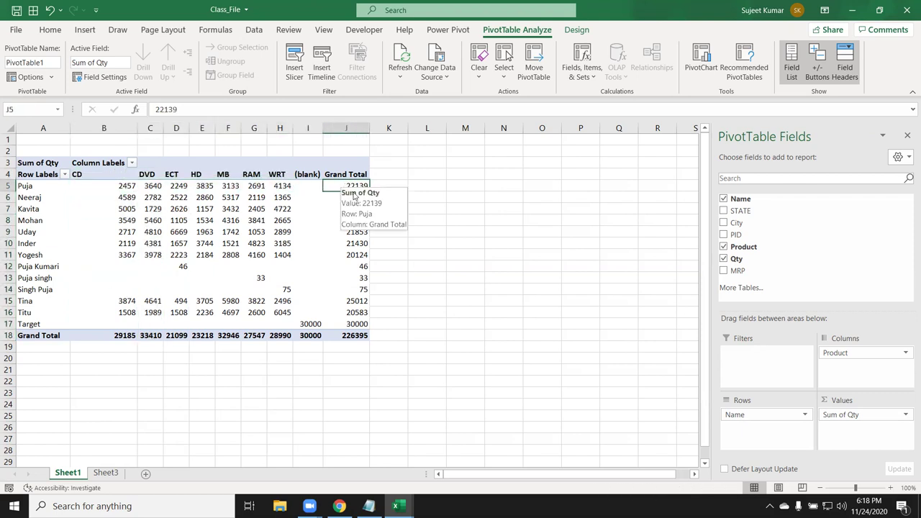
pyautogui.click(354, 197)
pyautogui.moveTo(355, 221); pyautogui.dragTo(350, 232)
pyautogui.click(346, 243)
pyautogui.click(337, 336)
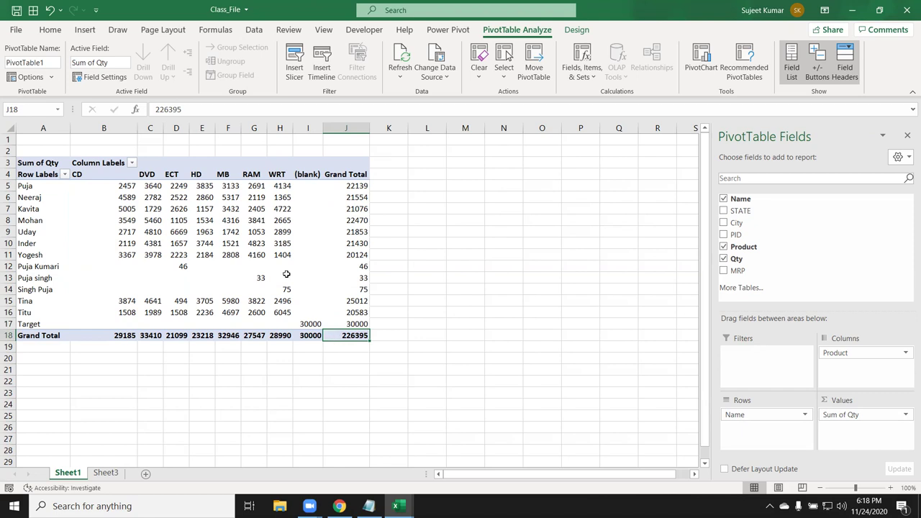
pyautogui.click(272, 245)
# Set Sum of Qty to show values as % of Grand Total.
pyautogui.click(880, 416)
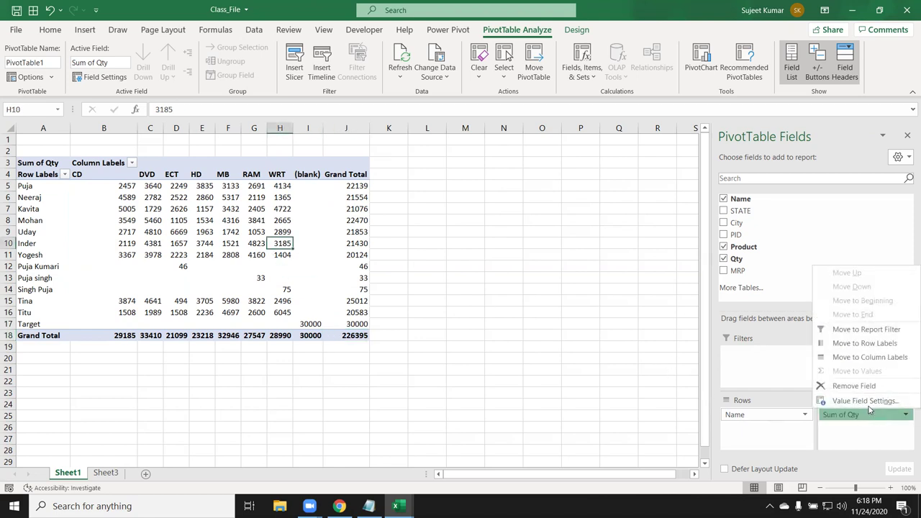
pyautogui.click(864, 400)
pyautogui.click(354, 188)
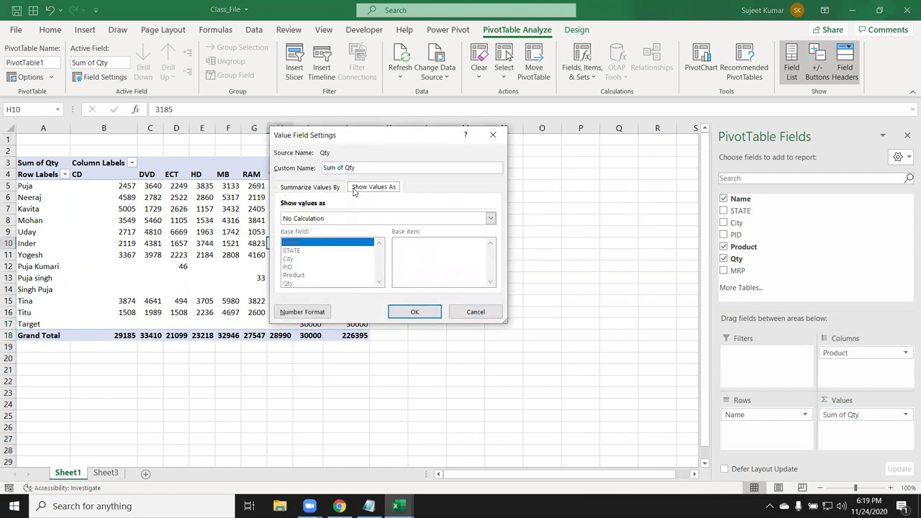
pyautogui.click(351, 218)
pyautogui.click(349, 238)
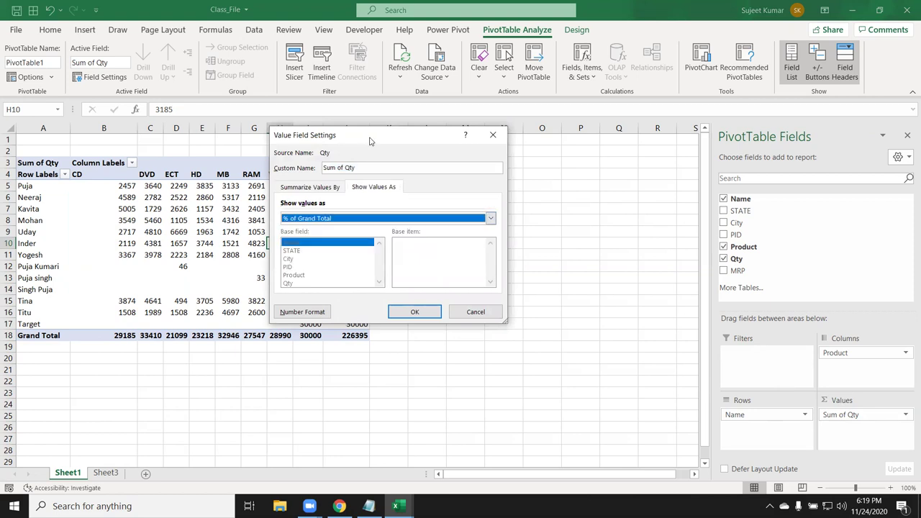
pyautogui.moveTo(370, 141); pyautogui.dragTo(535, 136)
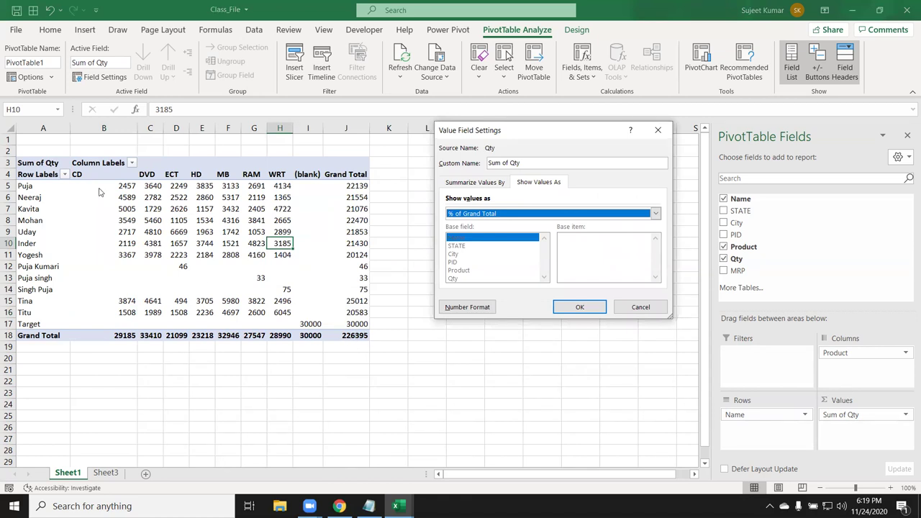
pyautogui.click(578, 306)
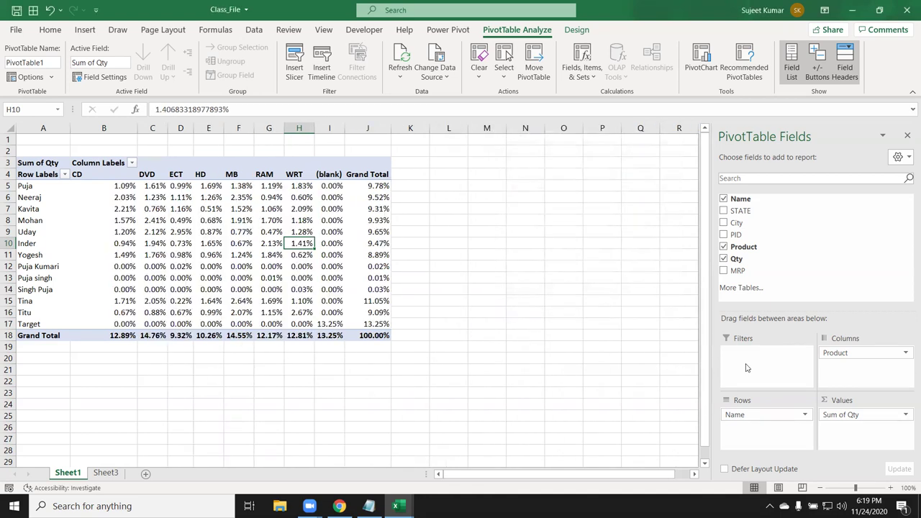
# Show the Sum of Qty values as % of Column Total.
pyautogui.click(839, 413)
pyautogui.click(836, 400)
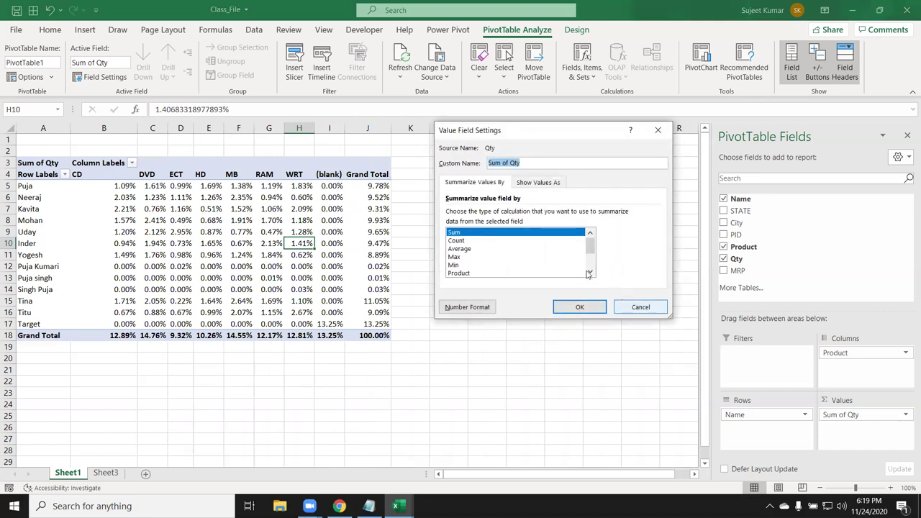
pyautogui.click(534, 183)
pyautogui.click(525, 213)
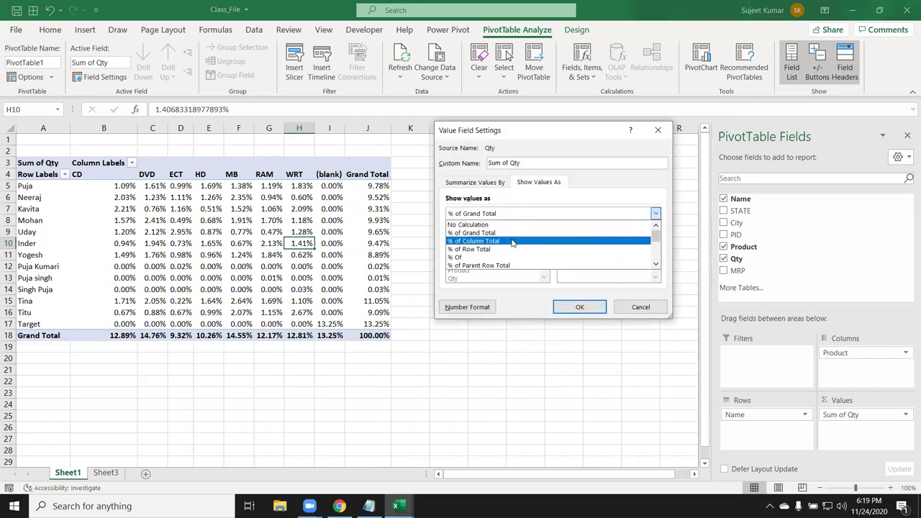
pyautogui.click(512, 243)
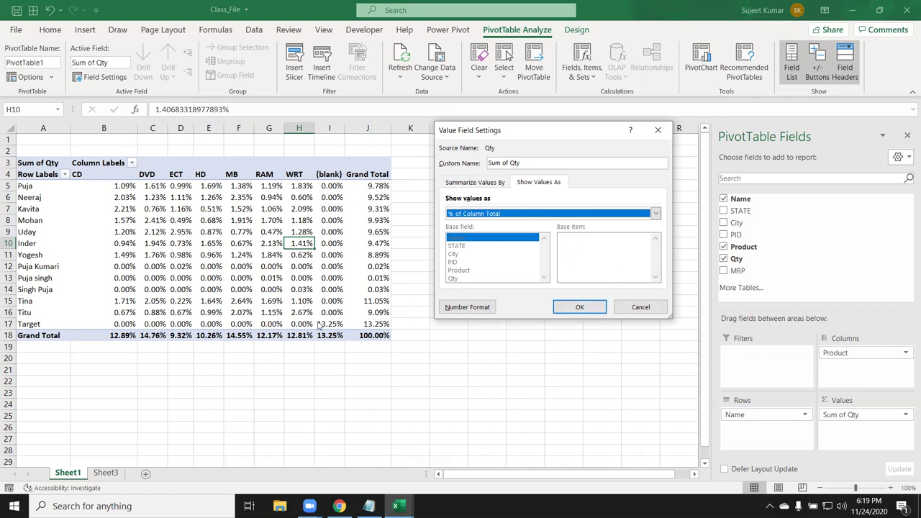
pyautogui.click(579, 307)
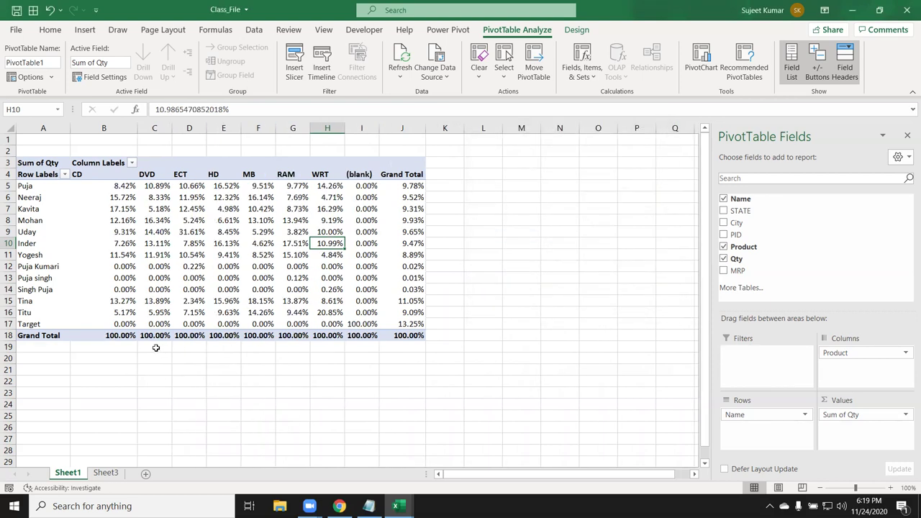
# Change the Sum of Qty display to % of Row Total.
pyautogui.moveTo(156, 255)
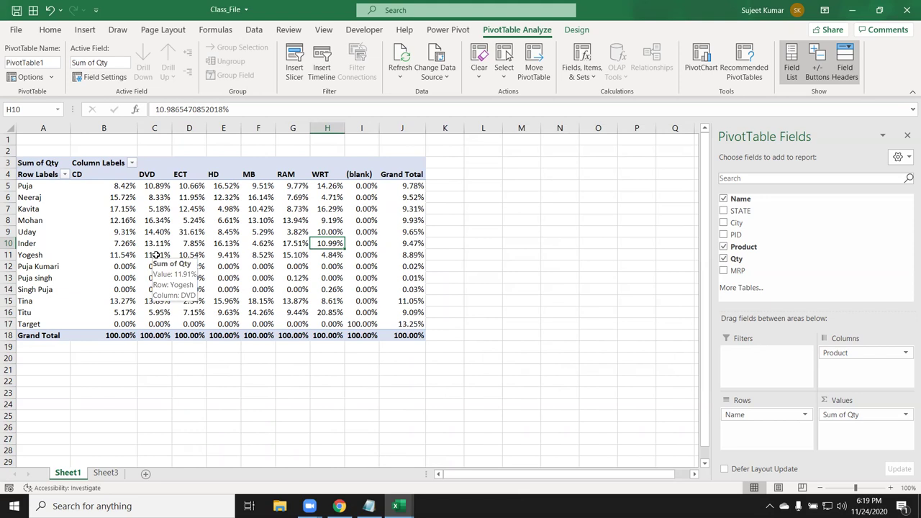
pyautogui.click(863, 415)
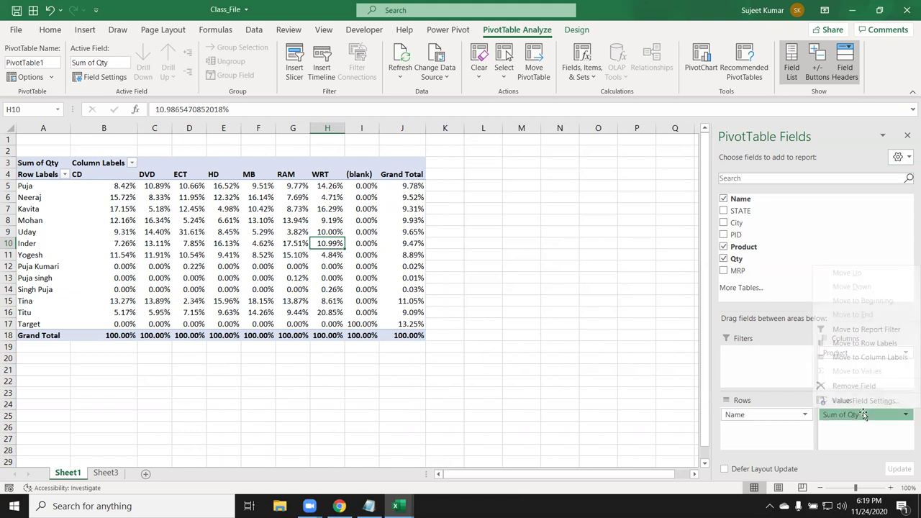
pyautogui.click(863, 400)
pyautogui.click(542, 183)
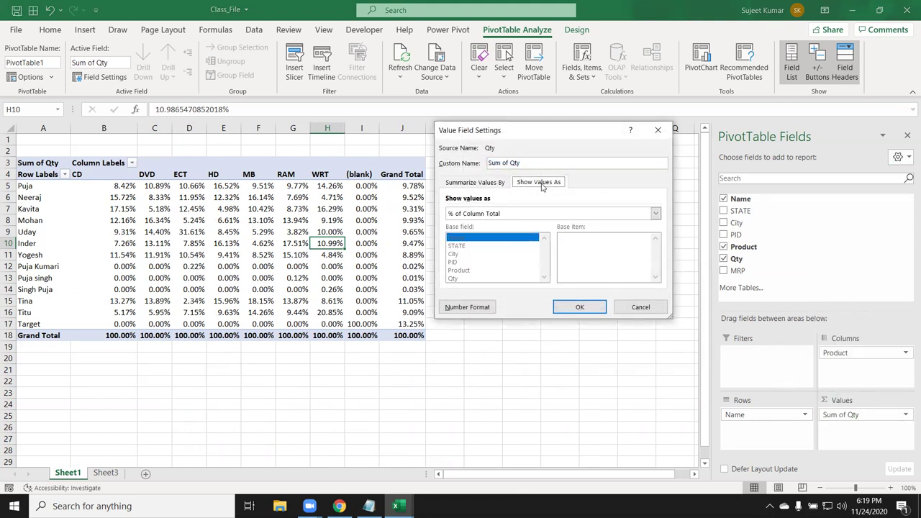
pyautogui.click(532, 213)
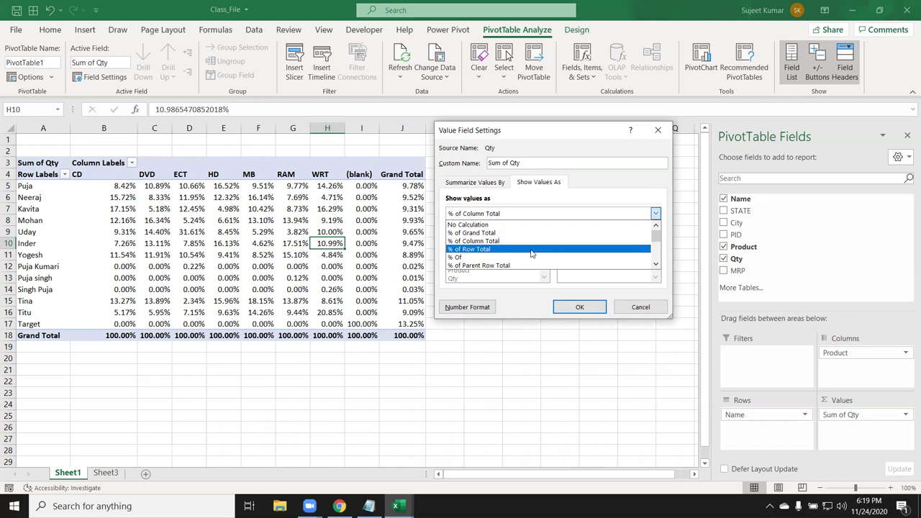
pyautogui.click(530, 249)
pyautogui.click(596, 310)
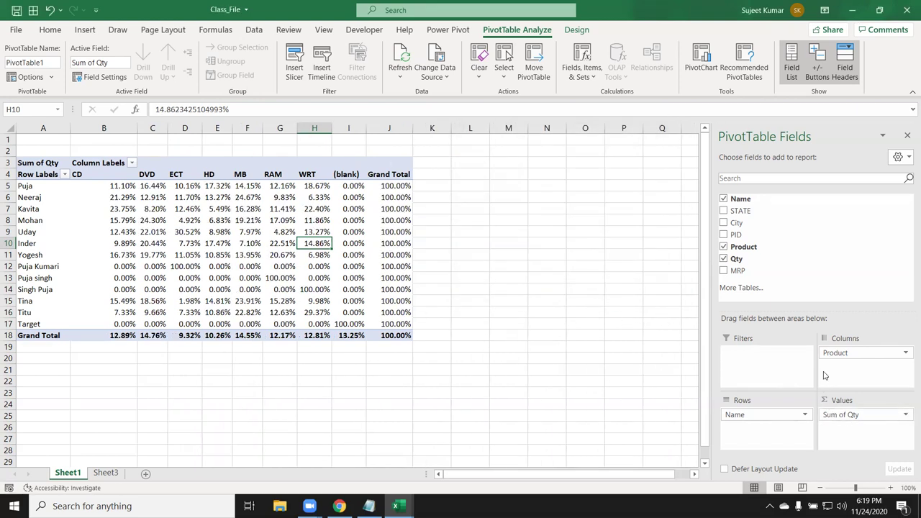
# Change the Sum of Qty display to % of Parent Row Total.
pyautogui.click(849, 415)
pyautogui.click(850, 405)
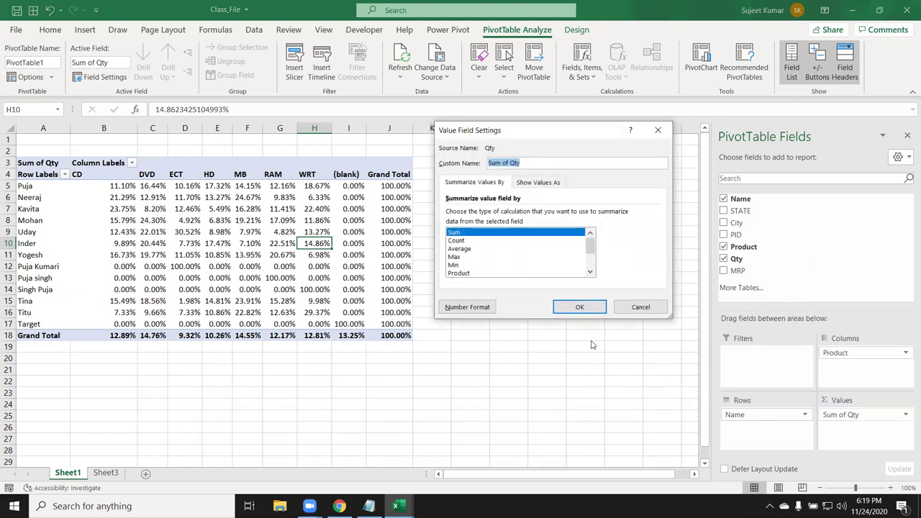
pyautogui.click(532, 184)
pyautogui.click(533, 216)
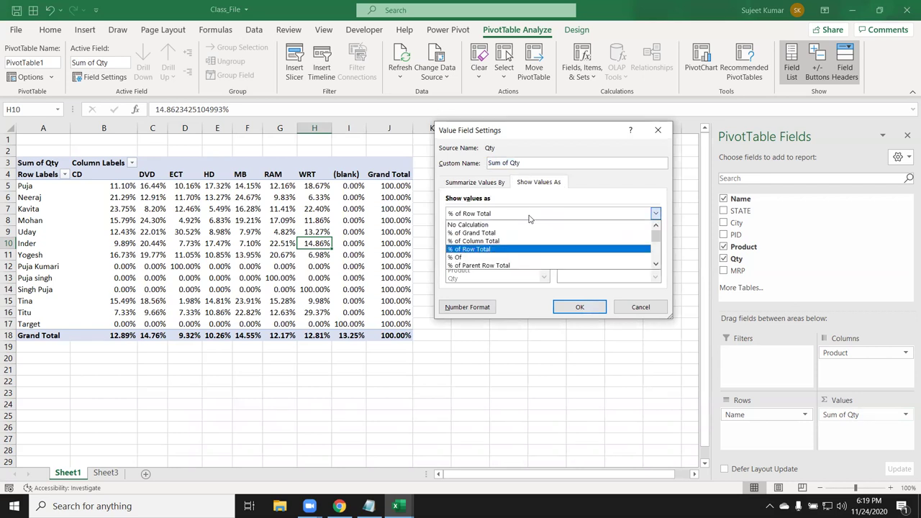
pyautogui.click(530, 267)
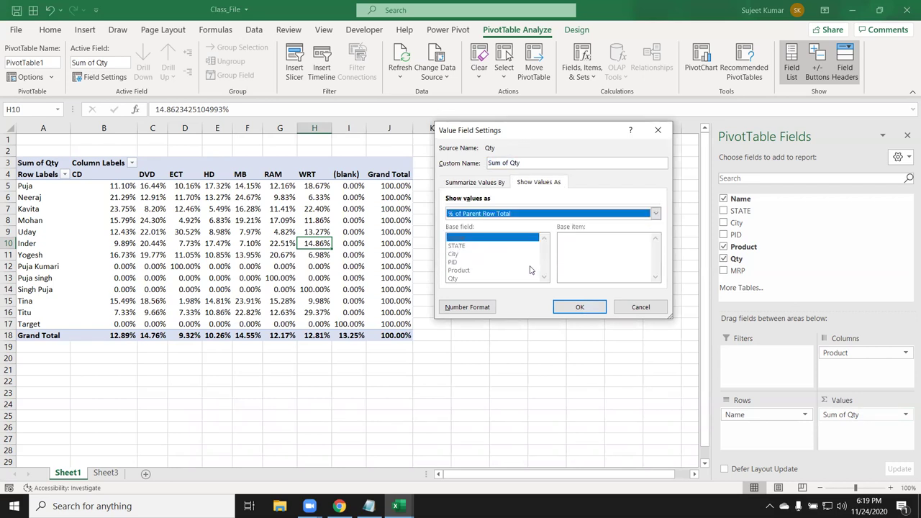
pyautogui.click(582, 308)
# Select Puja's DVD and ECT values in C5 and D5 to inspect them.
pyautogui.moveTo(120, 193)
pyautogui.moveTo(120, 193); pyautogui.dragTo(165, 187)
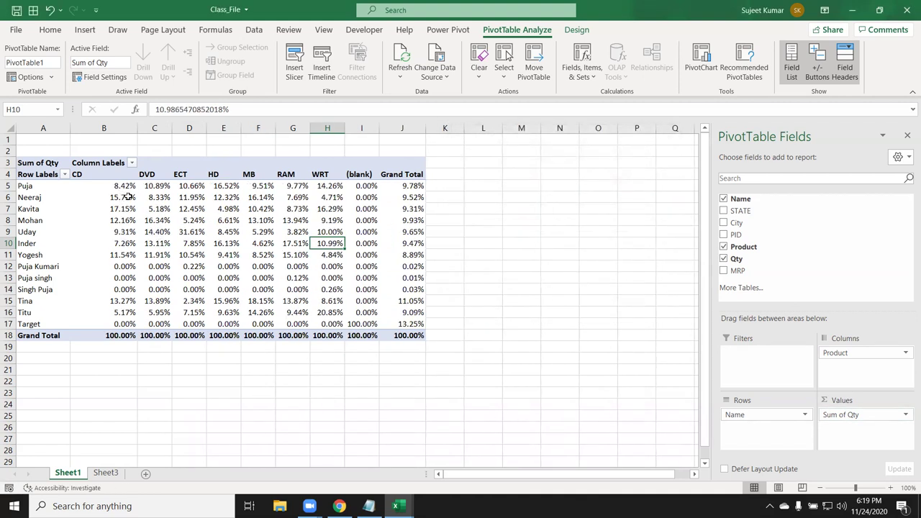
pyautogui.click(170, 189)
pyautogui.click(189, 187)
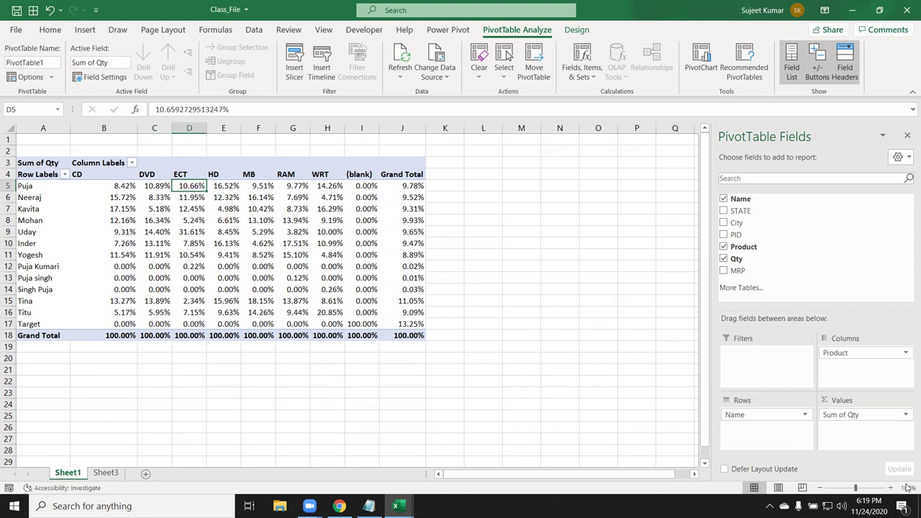
# Start switching the Sum of Qty display to Difference From.
pyautogui.click(860, 416)
pyautogui.click(854, 399)
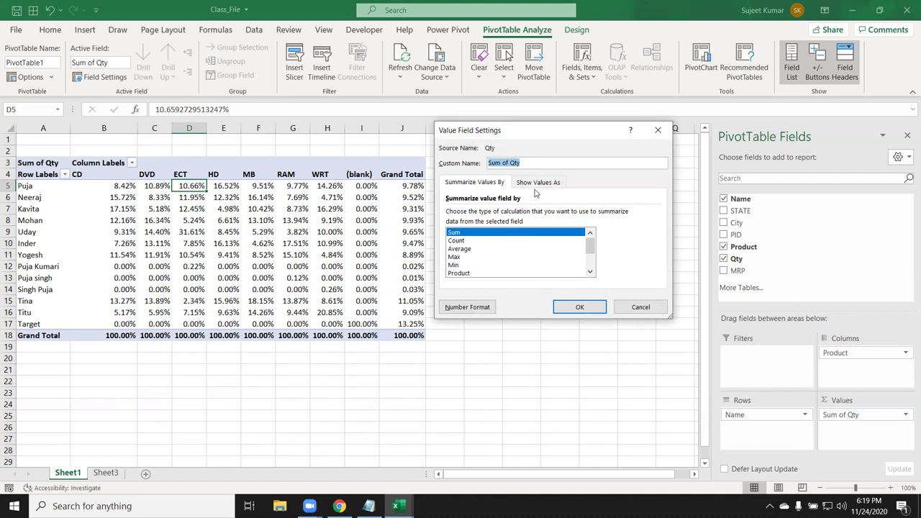
pyautogui.click(535, 186)
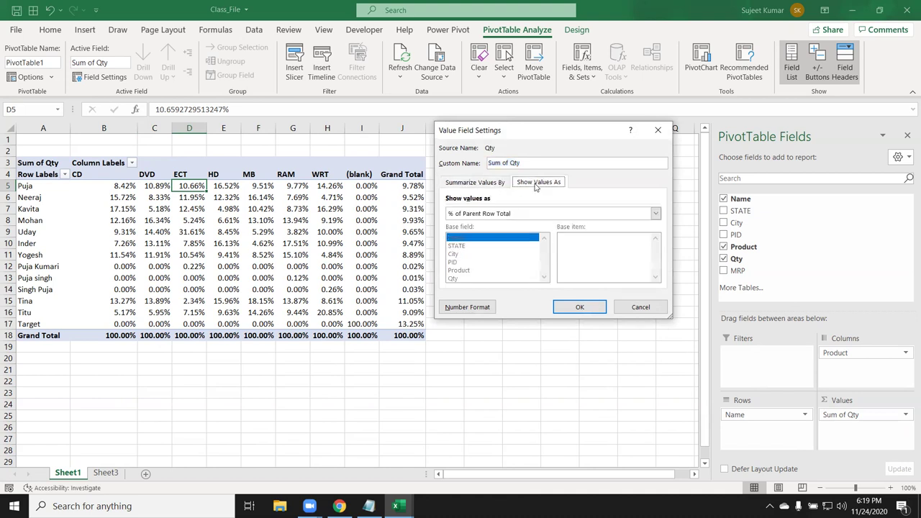
pyautogui.click(464, 214)
pyautogui.scroll(-2, 503, 257)
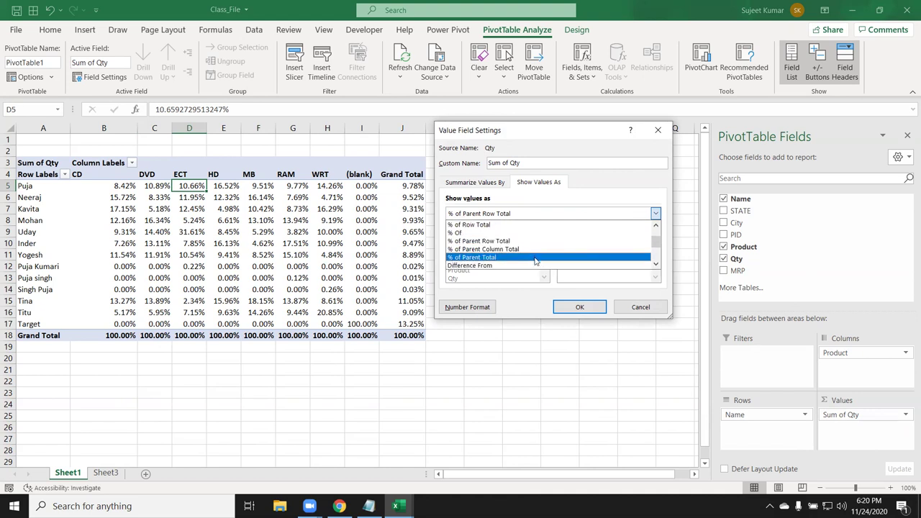
pyautogui.scroll(-1, 536, 262)
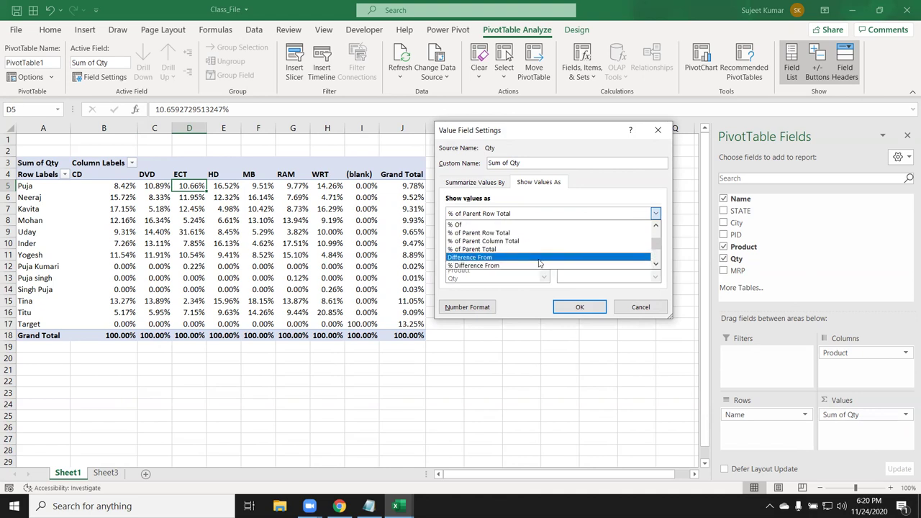
pyautogui.click(538, 259)
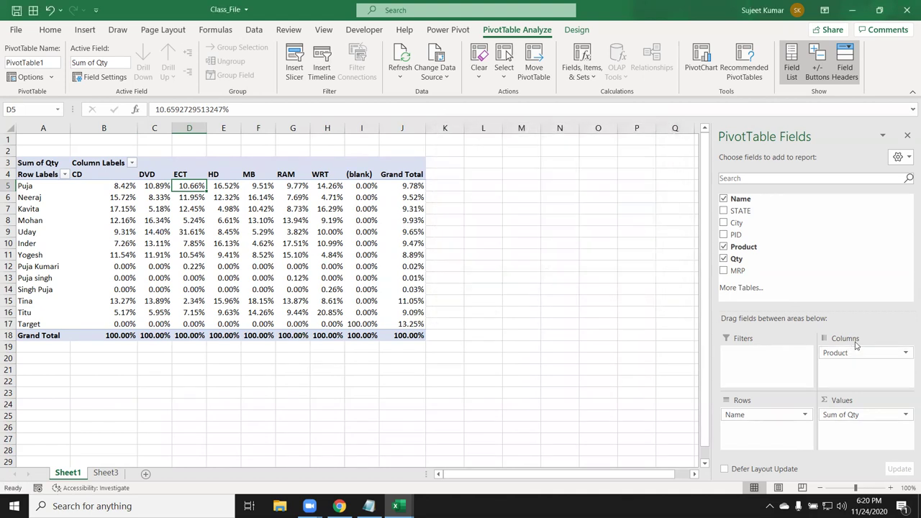
# Remove Product from columns, show Sum of Qty as % Of Name Target, and add Qty again.
pyautogui.moveTo(856, 352)
pyautogui.mouseDown()
pyautogui.moveTo(781, 263)
pyautogui.moveTo(844, 412)
pyautogui.mouseUp()
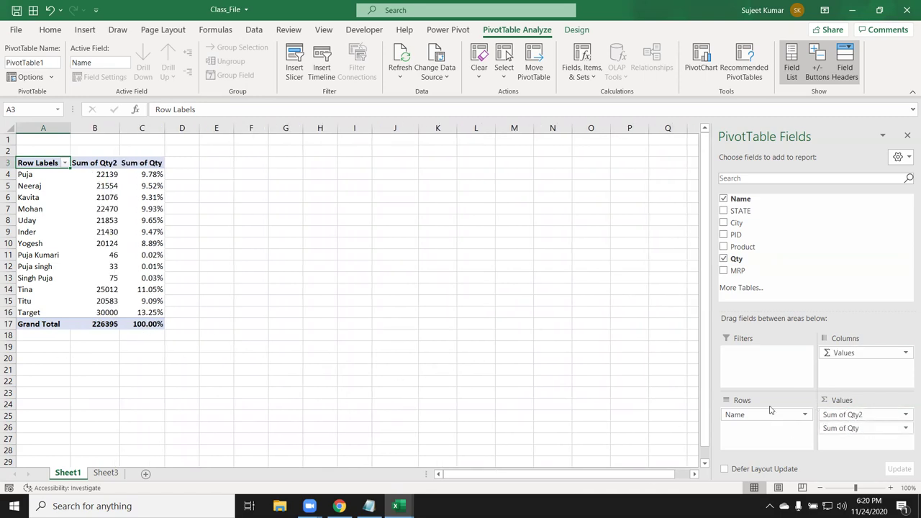
pyautogui.click(863, 428)
pyautogui.click(867, 413)
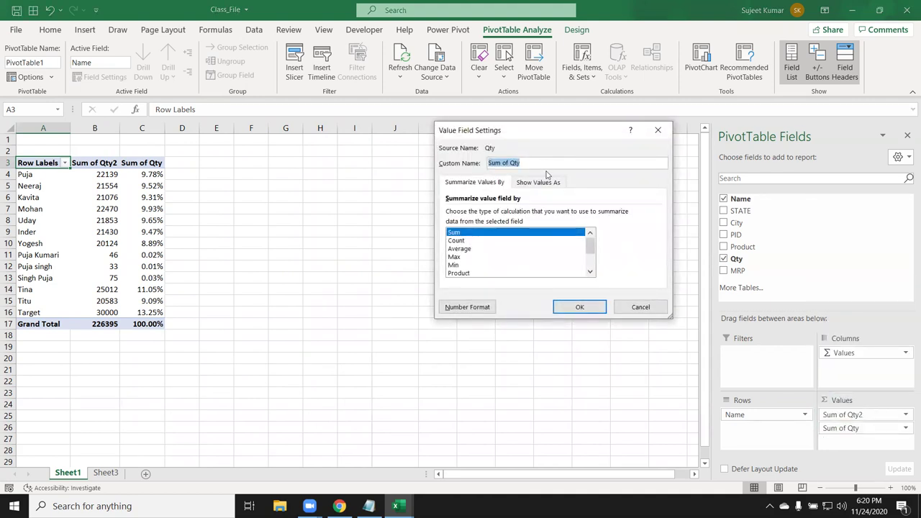
pyautogui.click(547, 181)
pyautogui.click(540, 214)
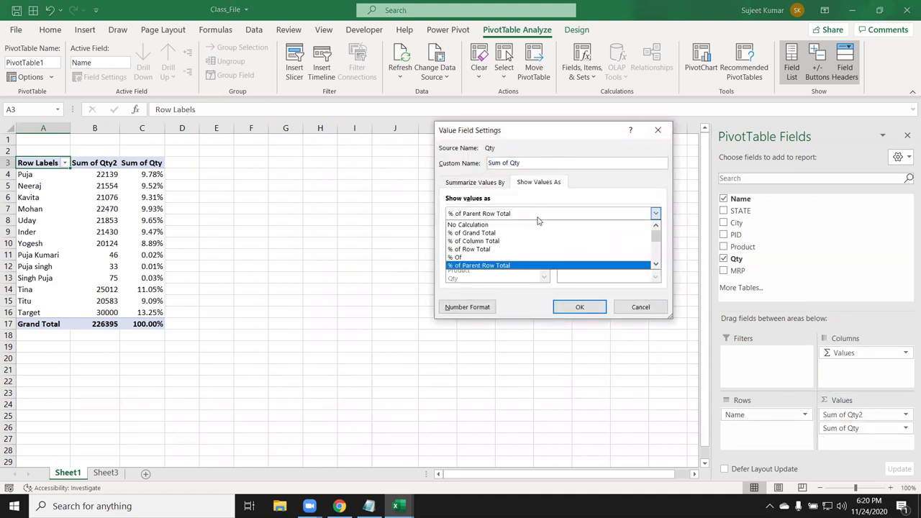
pyautogui.click(509, 257)
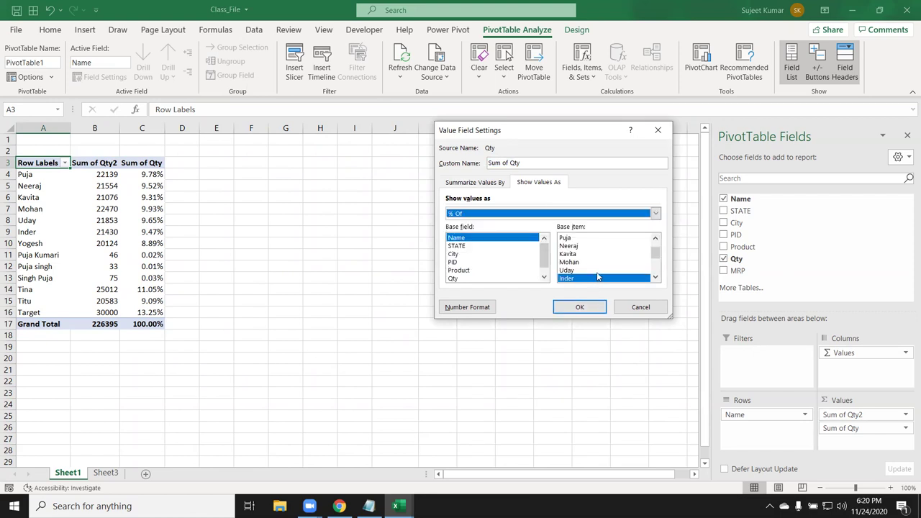
pyautogui.click(583, 269)
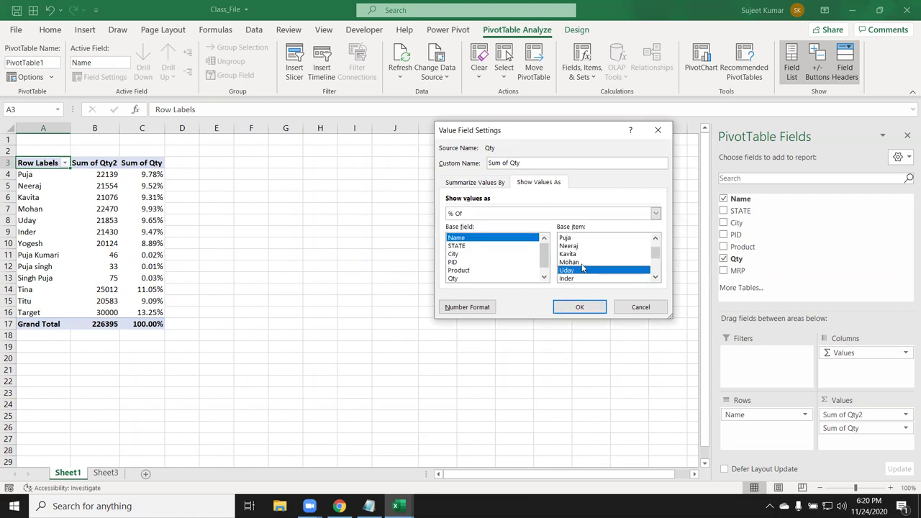
pyautogui.scroll(-3, 583, 270)
pyautogui.click(582, 279)
pyautogui.click(591, 309)
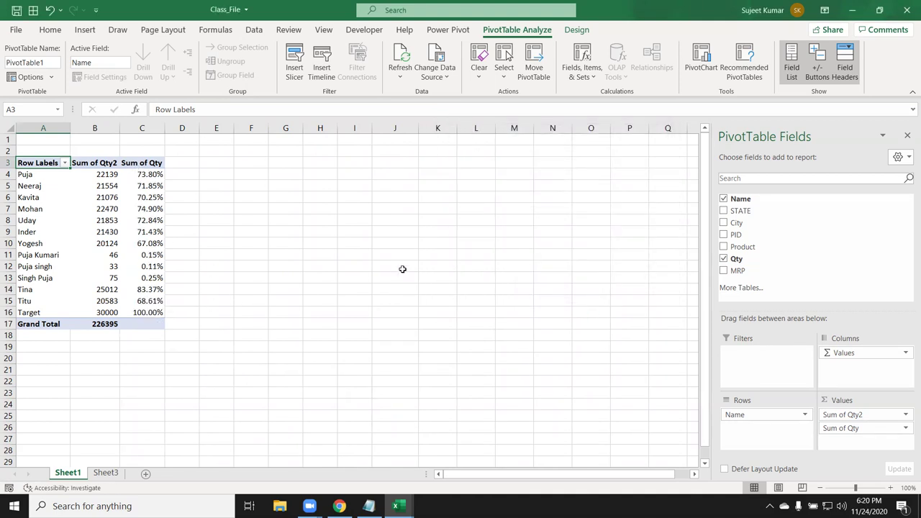
pyautogui.moveTo(737, 259); pyautogui.dragTo(851, 453)
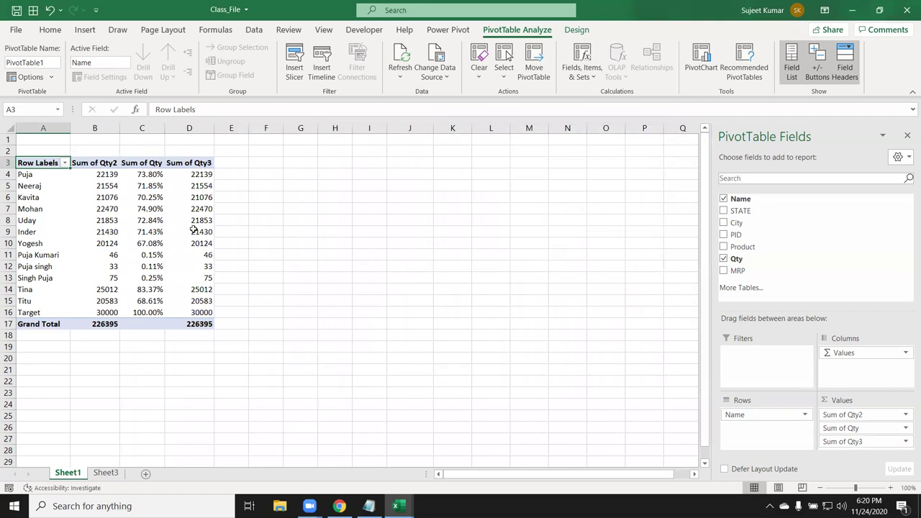
# Select Puja's Sum of Qty2, % of Target, and Sum of Qty3 values to compare them.
pyautogui.click(113, 175)
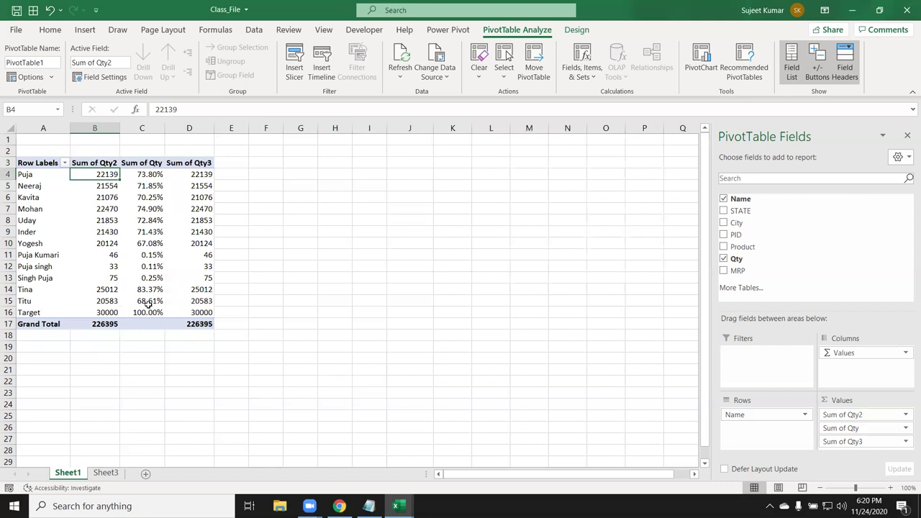
pyautogui.moveTo(145, 315)
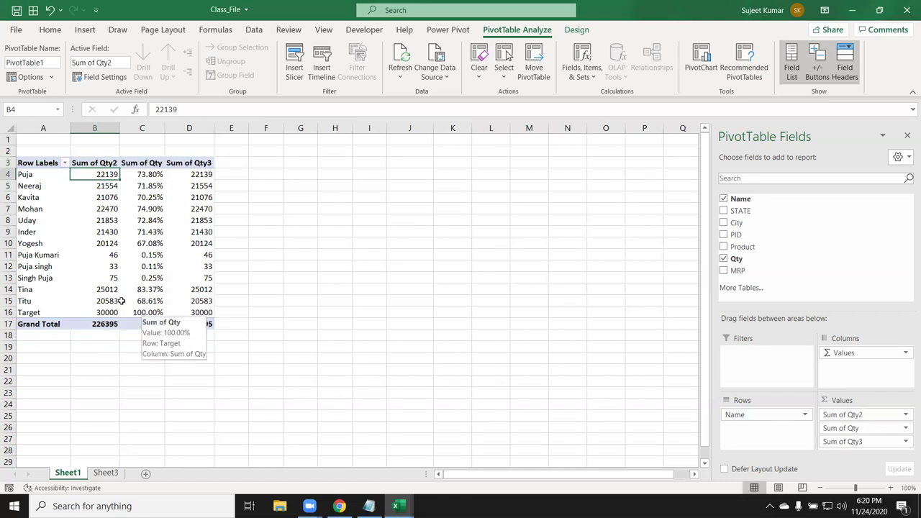
pyautogui.click(158, 174)
pyautogui.moveTo(146, 210)
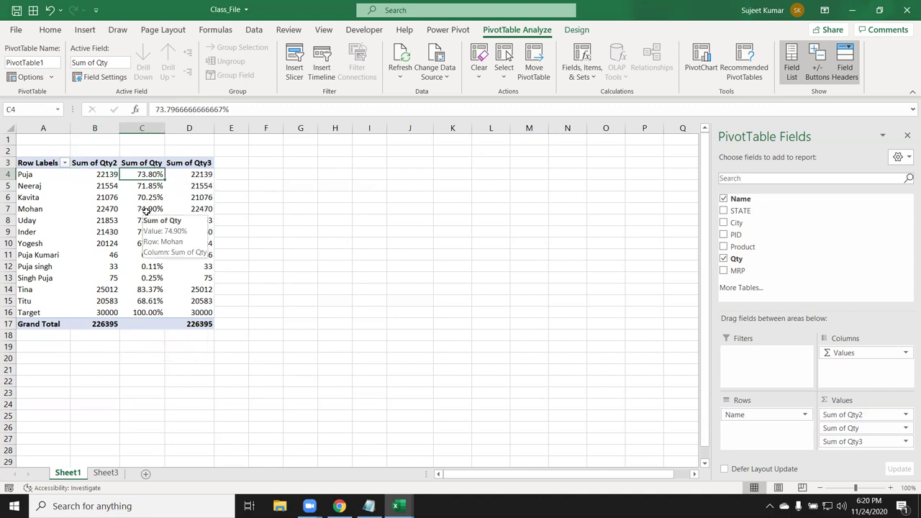
pyautogui.click(200, 174)
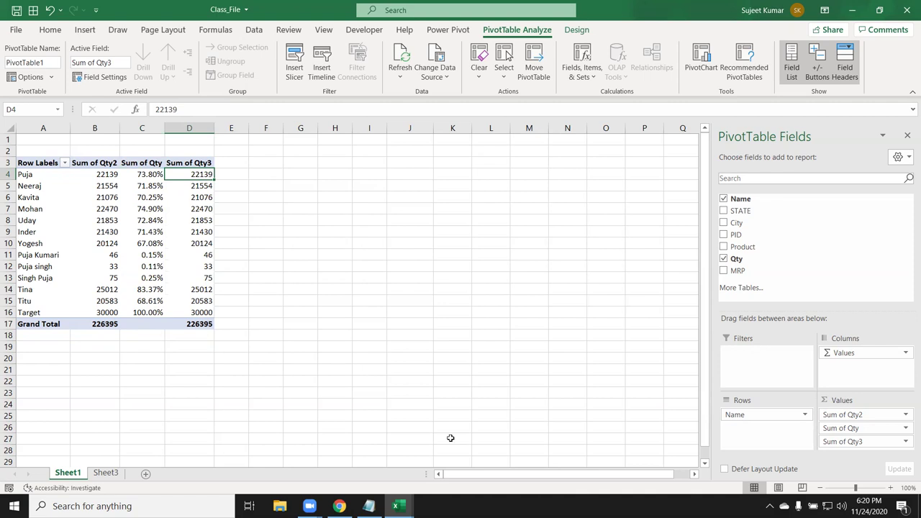
# Show Sum of Qty3 as Difference From, base field Name, base item Target.
pyautogui.click(874, 442)
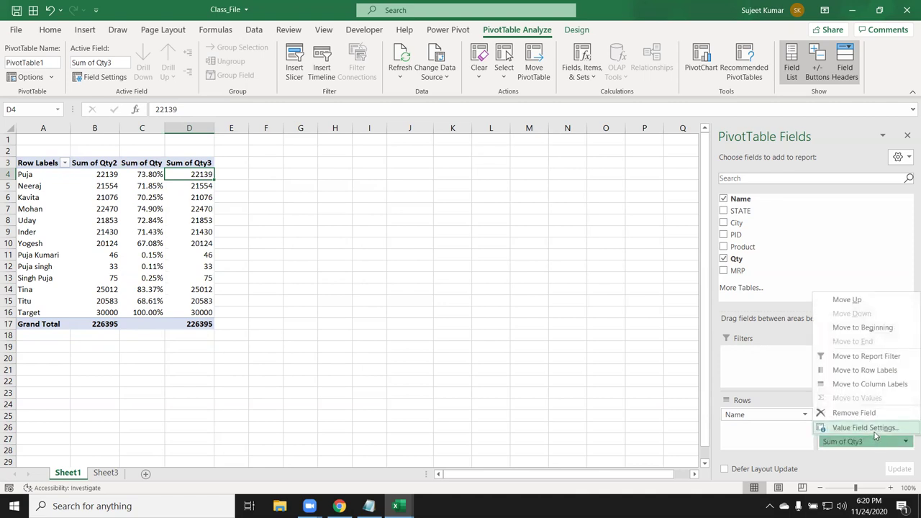
pyautogui.click(875, 431)
pyautogui.click(544, 185)
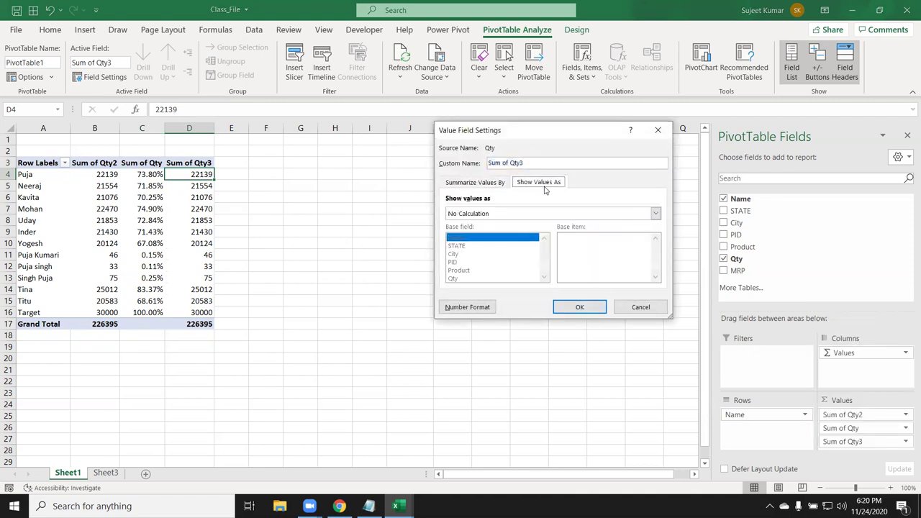
pyautogui.click(518, 215)
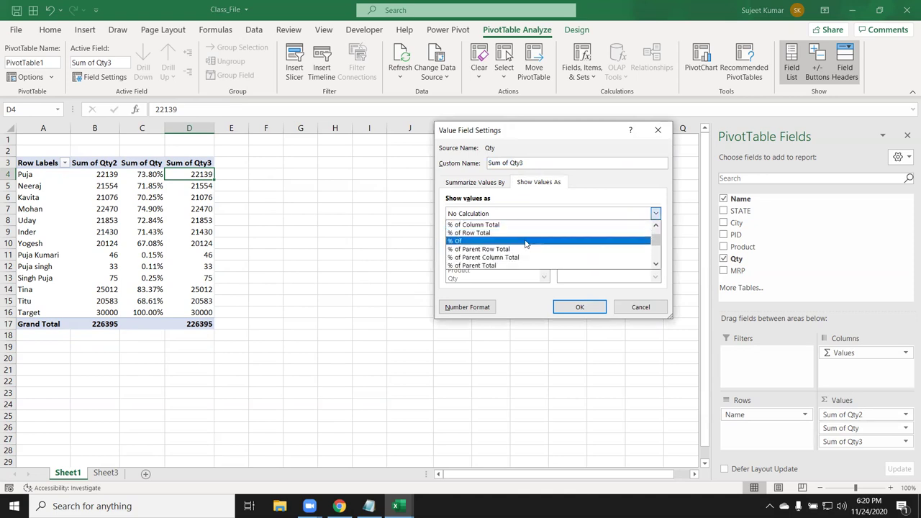
pyautogui.scroll(-1, 527, 261)
pyautogui.click(527, 265)
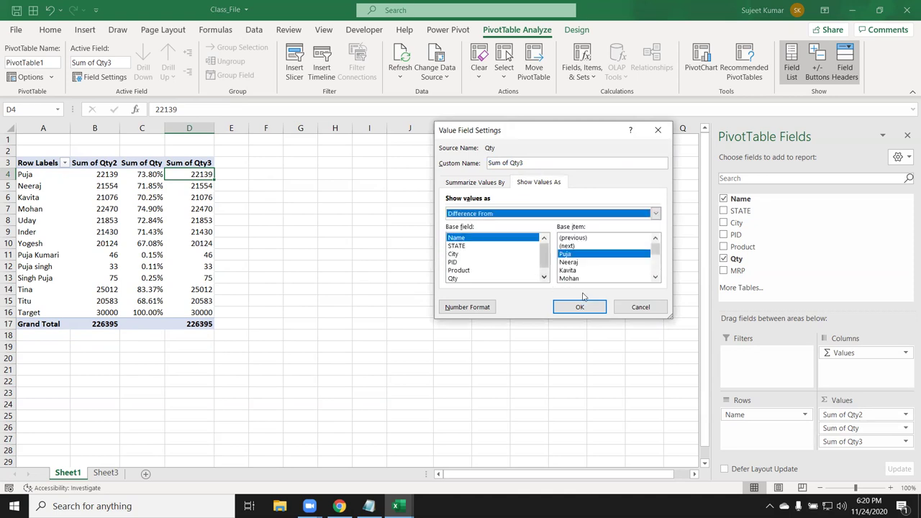
pyautogui.moveTo(660, 252); pyautogui.dragTo(657, 272)
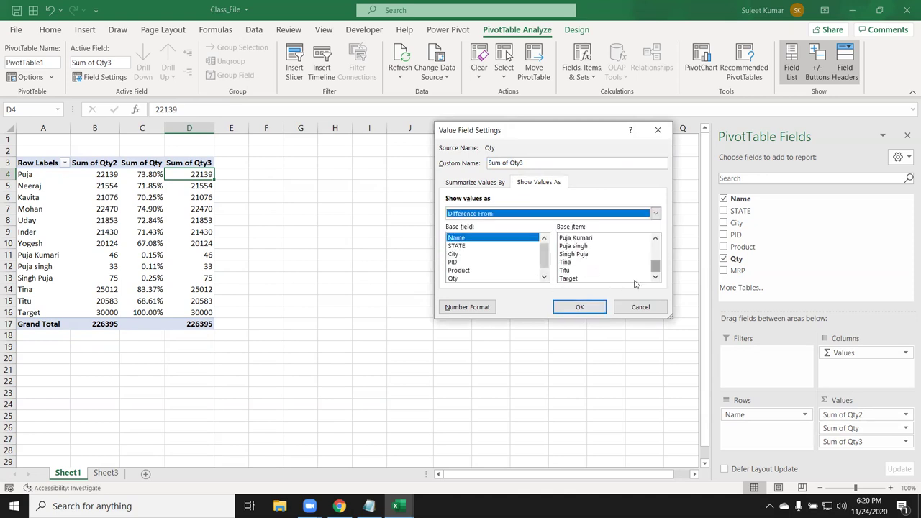
pyautogui.click(612, 279)
pyautogui.click(600, 308)
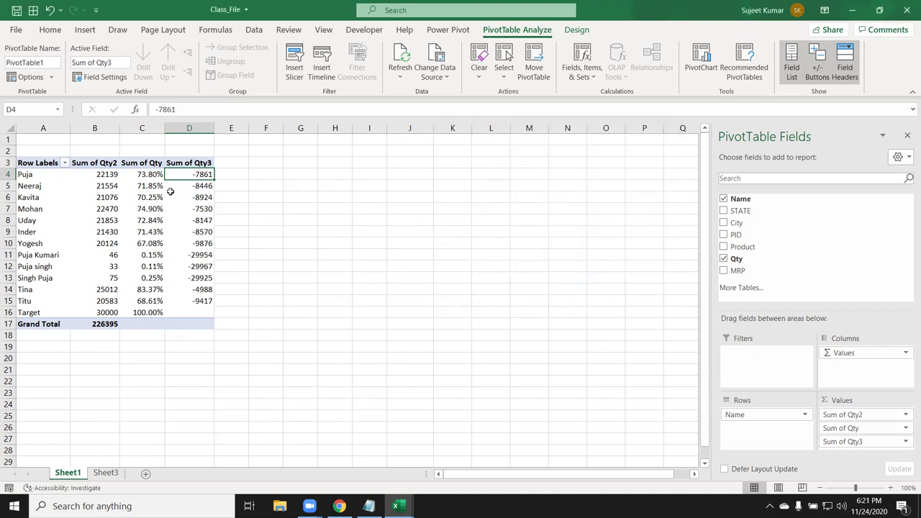
pyautogui.moveTo(171, 191)
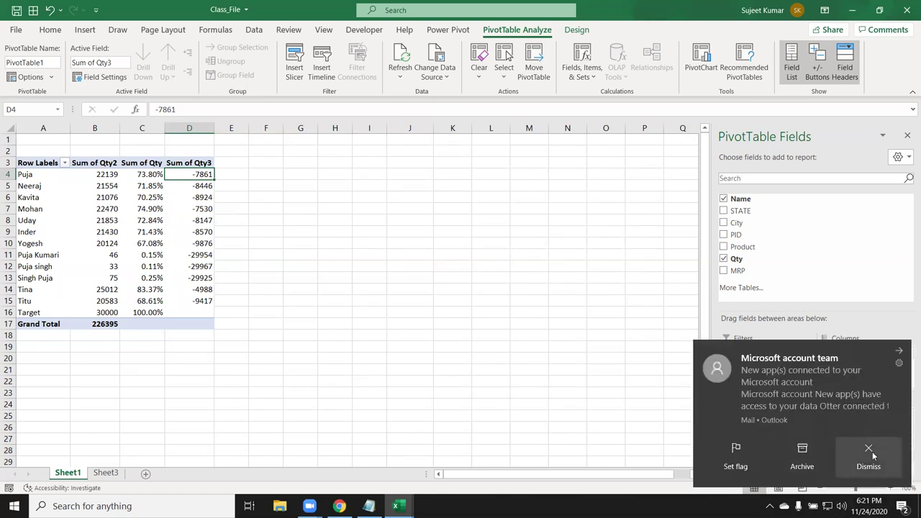
# Dismiss the account pop-up and show Sum of Qty3 as % Difference From Target.
pyautogui.click(870, 451)
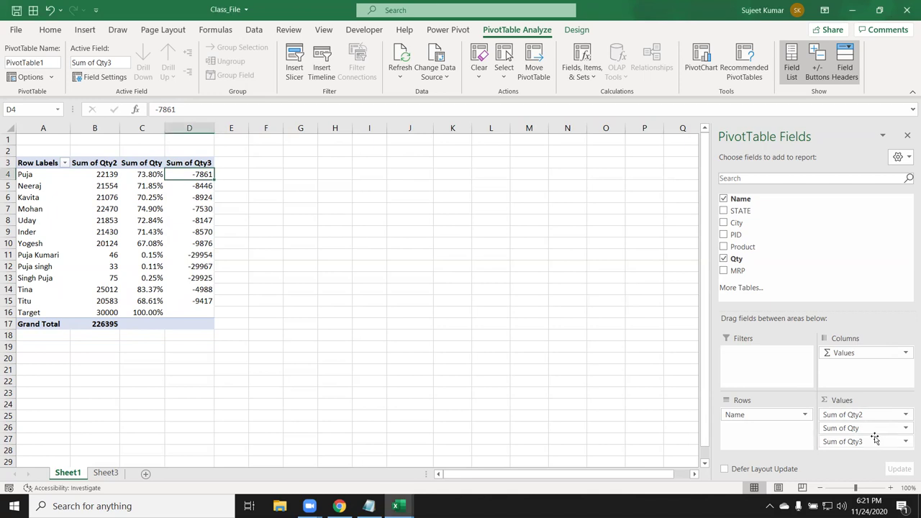
pyautogui.click(871, 442)
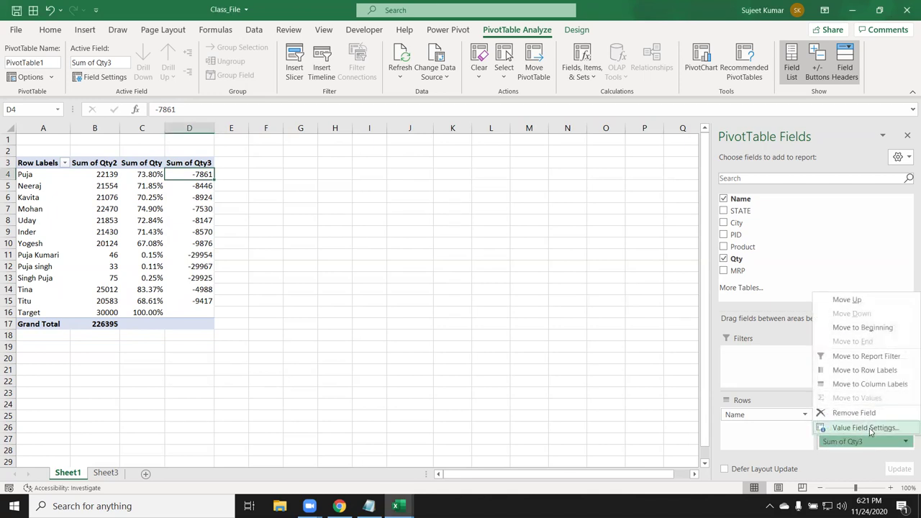
pyautogui.click(871, 429)
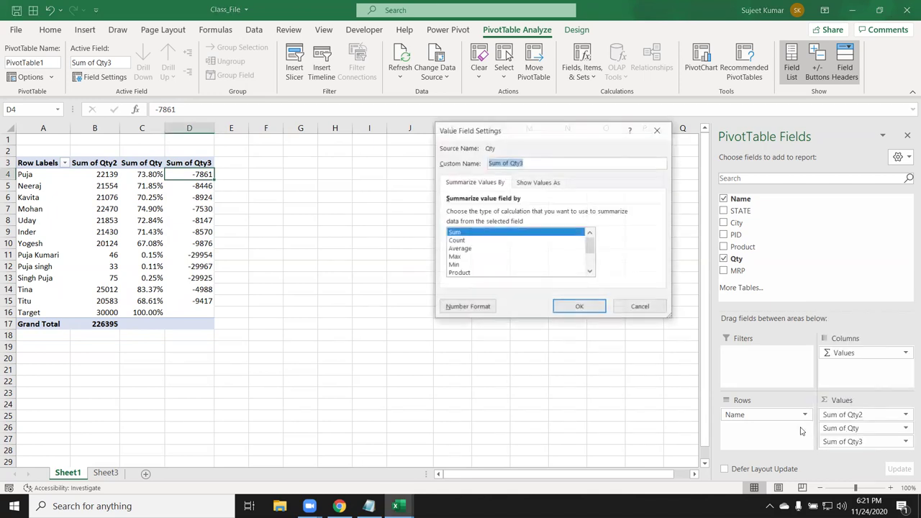
pyautogui.click(542, 182)
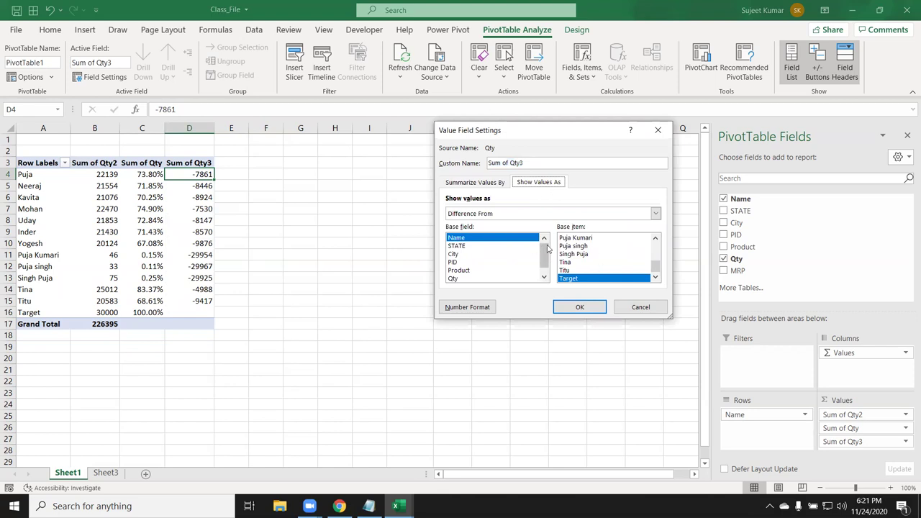
pyautogui.click(518, 214)
pyautogui.scroll(-1, 521, 237)
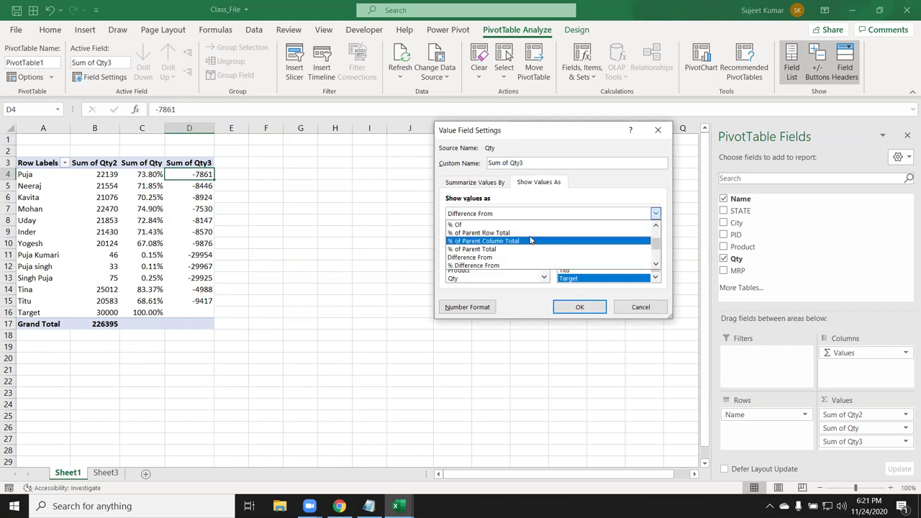
pyautogui.click(523, 258)
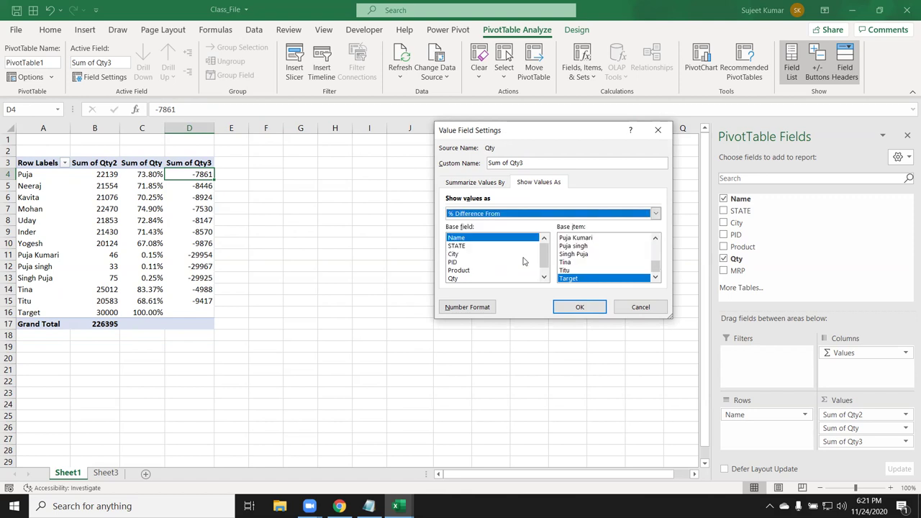
pyautogui.click(583, 307)
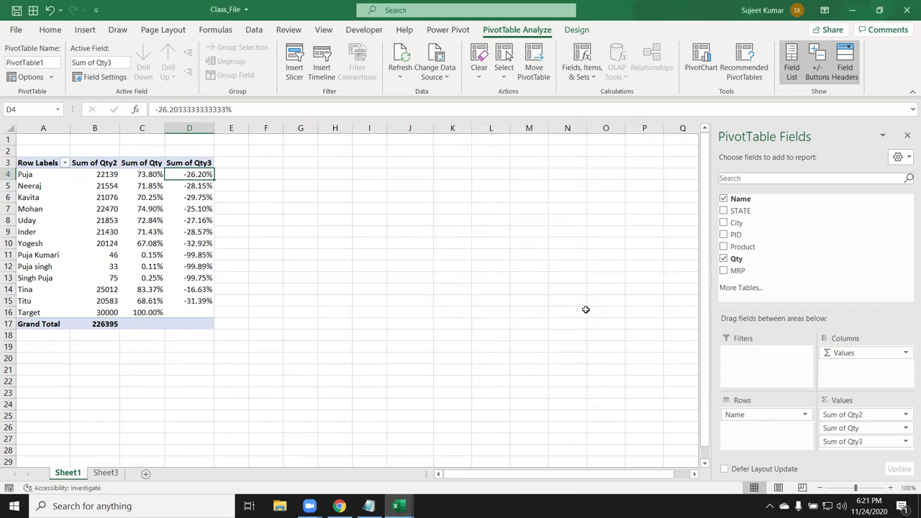
# Check Puja's values in C4 and D4, then reopen Sum of Qty3 settings and cancel unchanged.
pyautogui.click(143, 173)
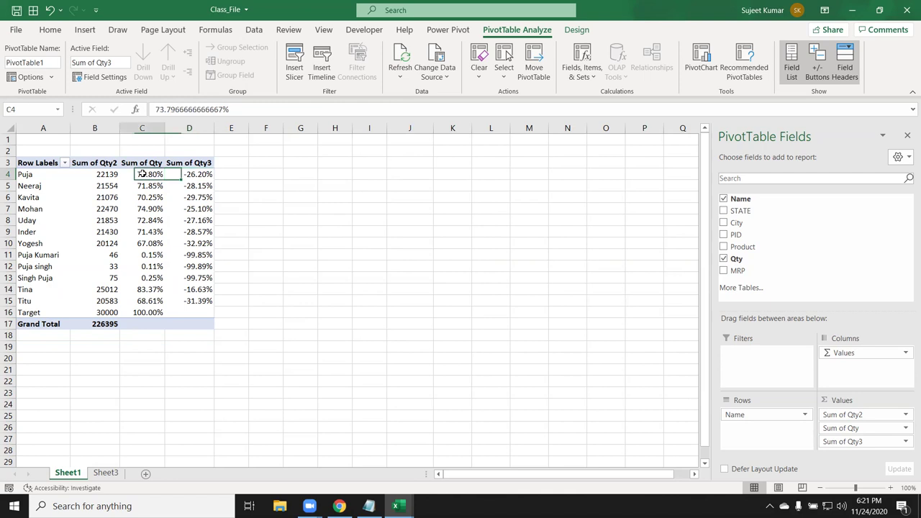
pyautogui.click(186, 176)
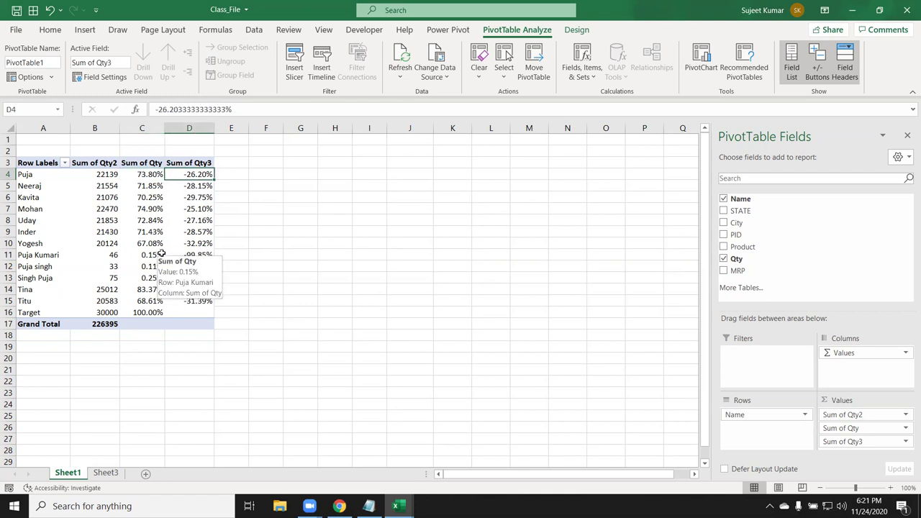
pyautogui.click(878, 440)
pyautogui.click(879, 427)
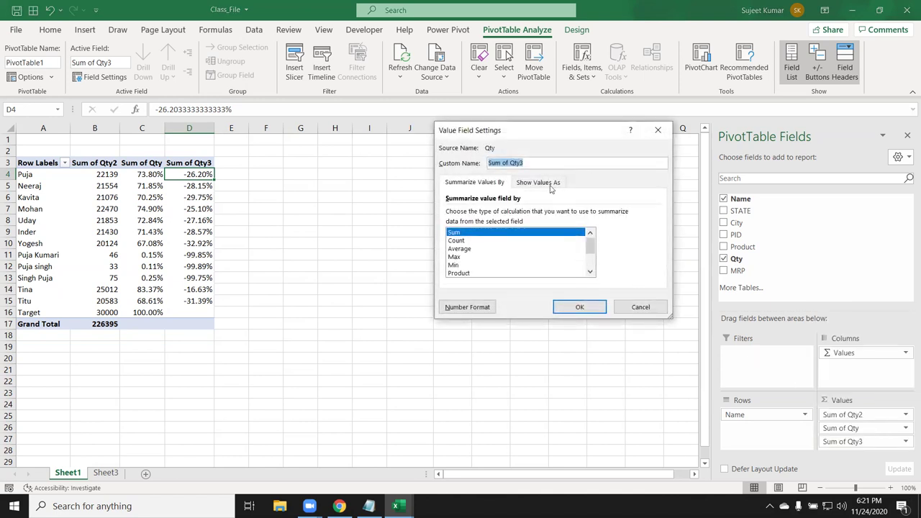
pyautogui.click(550, 184)
pyautogui.click(542, 215)
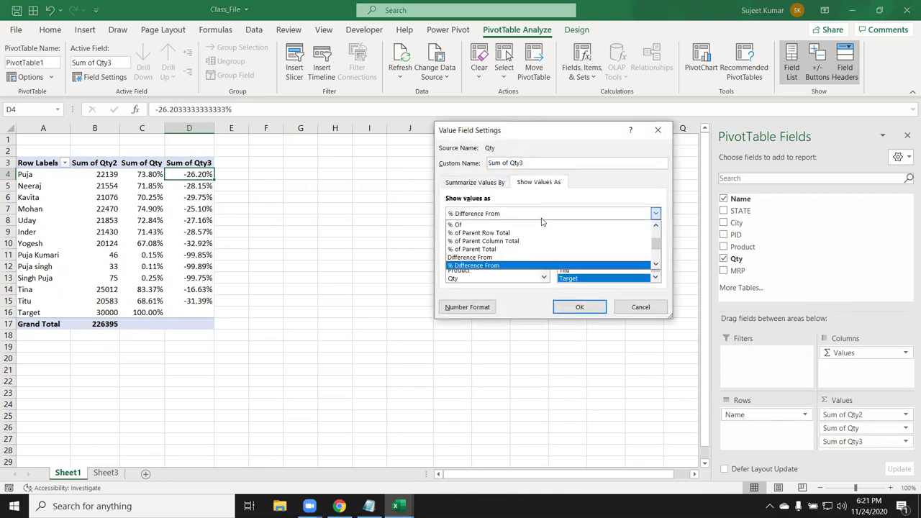
pyautogui.click(639, 307)
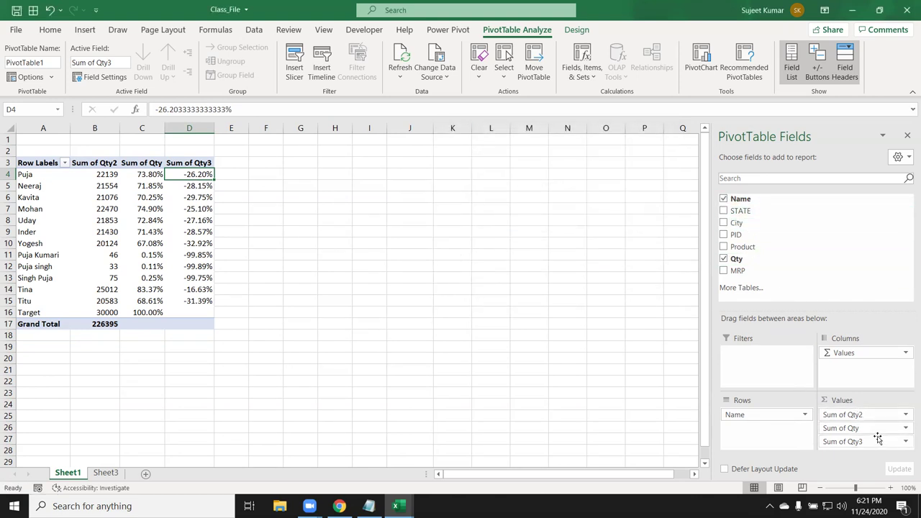
# Remove Sum of Qty3, Sum of Qty2, Sum of Qty, and Name from the pivot.
pyautogui.moveTo(873, 440); pyautogui.dragTo(823, 283)
pyautogui.moveTo(843, 415); pyautogui.dragTo(827, 283)
pyautogui.moveTo(849, 414); pyautogui.dragTo(808, 259)
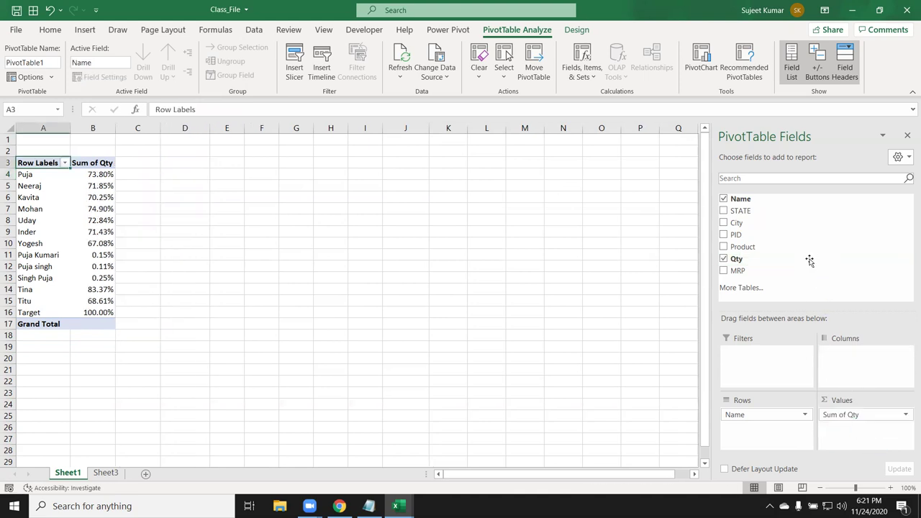
pyautogui.moveTo(788, 415); pyautogui.dragTo(780, 266)
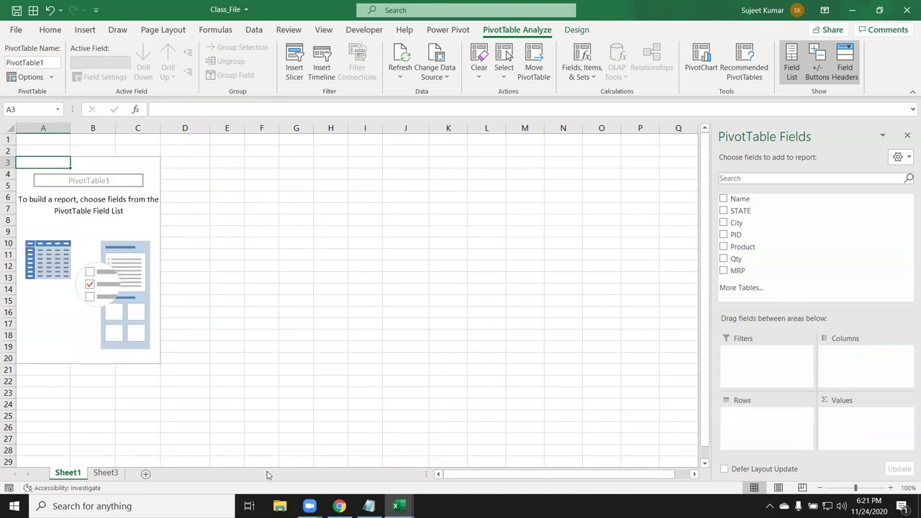
# On Sheet3, add a Month header in H1 and fill Jan onward down column H.
pyautogui.click(106, 473)
pyautogui.click(342, 161)
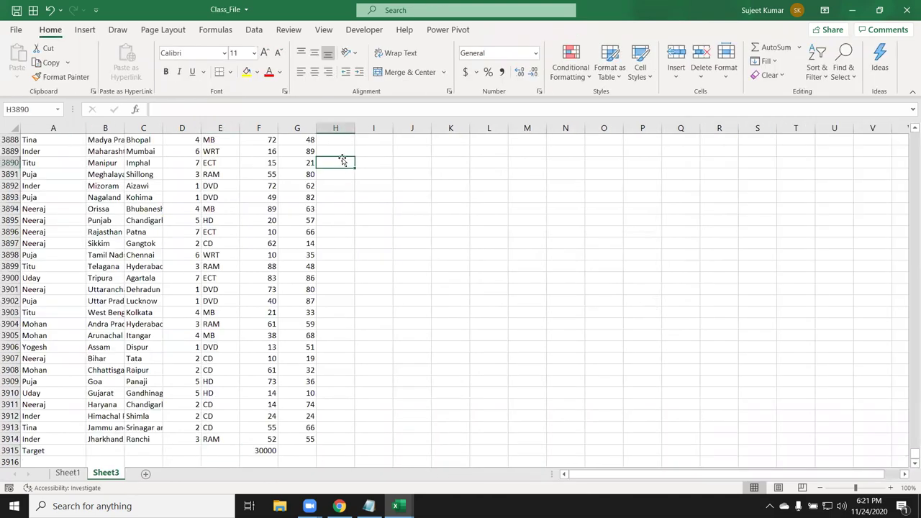
pyautogui.hotkey('ctrl', 'Up')
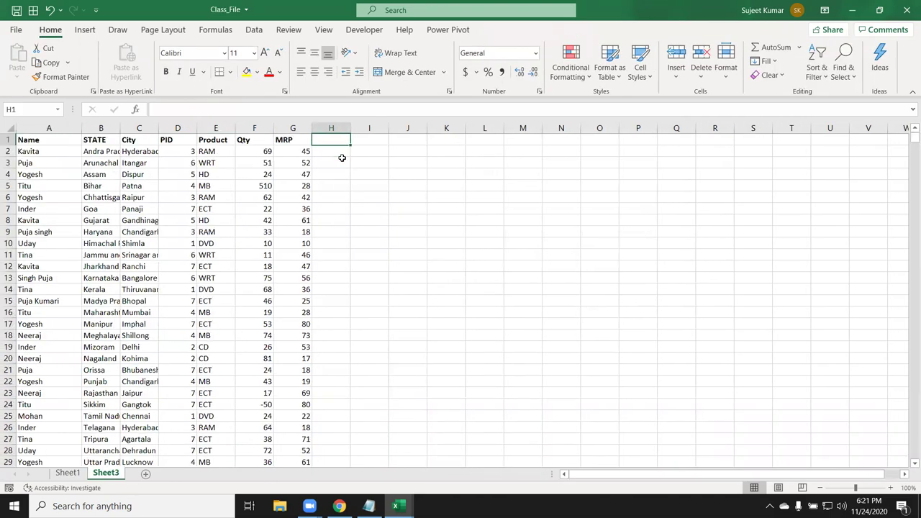
pyautogui.write('Month')
pyautogui.press('Return')
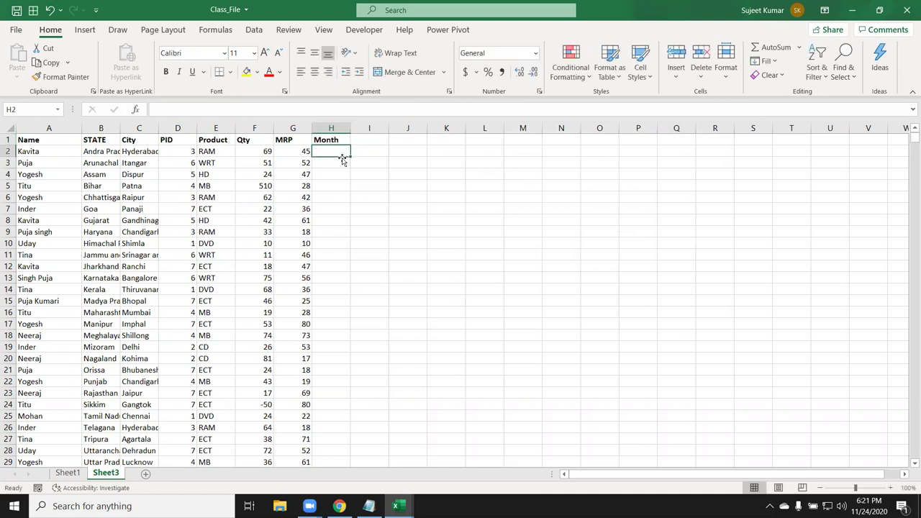
pyautogui.write('JAn')
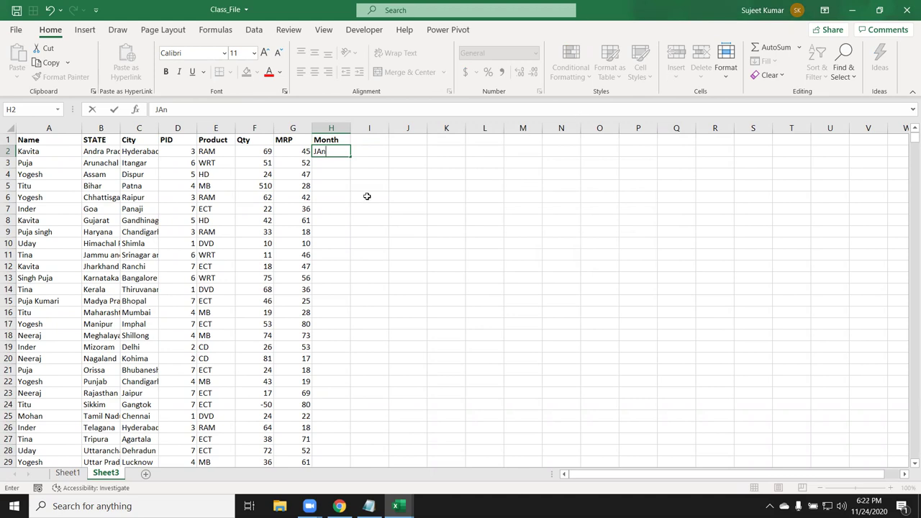
pyautogui.moveTo(346, 175); pyautogui.dragTo(343, 164)
pyautogui.click(340, 150)
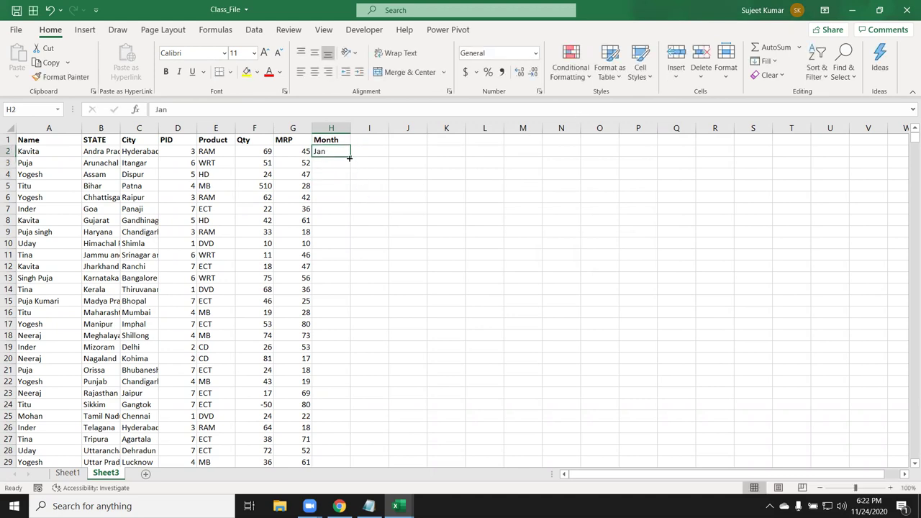
pyautogui.doubleClick(350, 158)
pyautogui.click(36, 142)
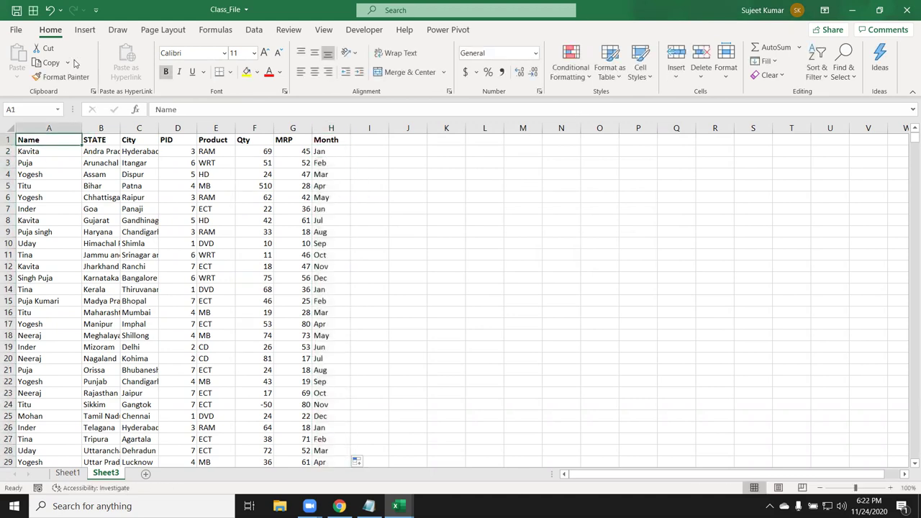
# Insert a PivotTable on a new sheet with Month as rows and Qty summed.
pyautogui.click(84, 29)
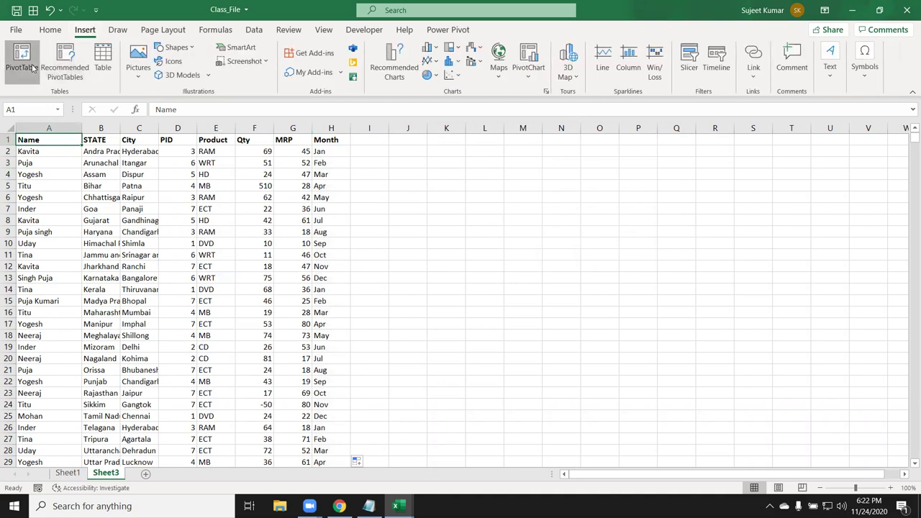
pyautogui.click(22, 58)
pyautogui.click(597, 316)
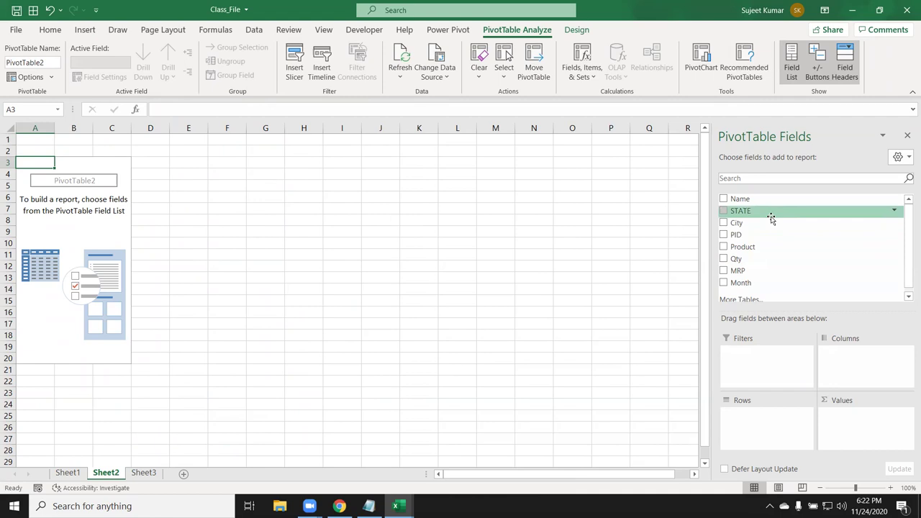
pyautogui.moveTo(741, 280); pyautogui.dragTo(782, 435)
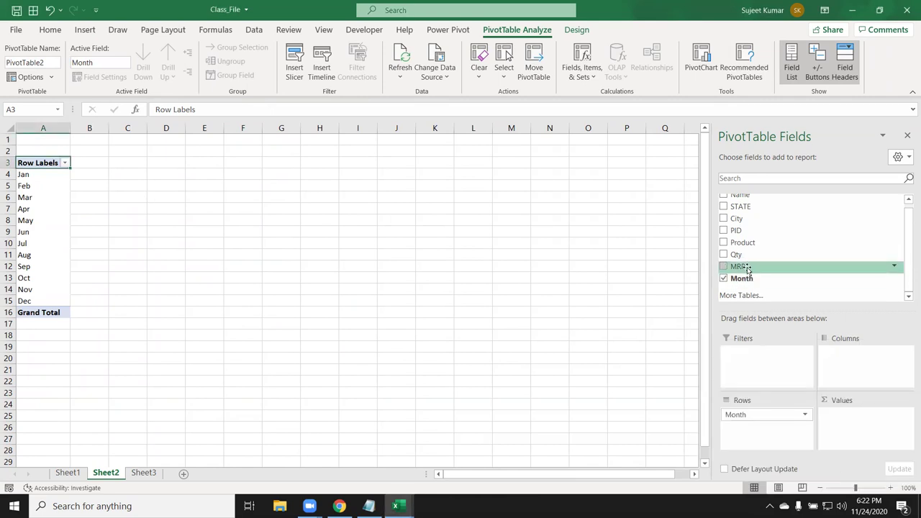
pyautogui.moveTo(736, 254); pyautogui.dragTo(854, 425)
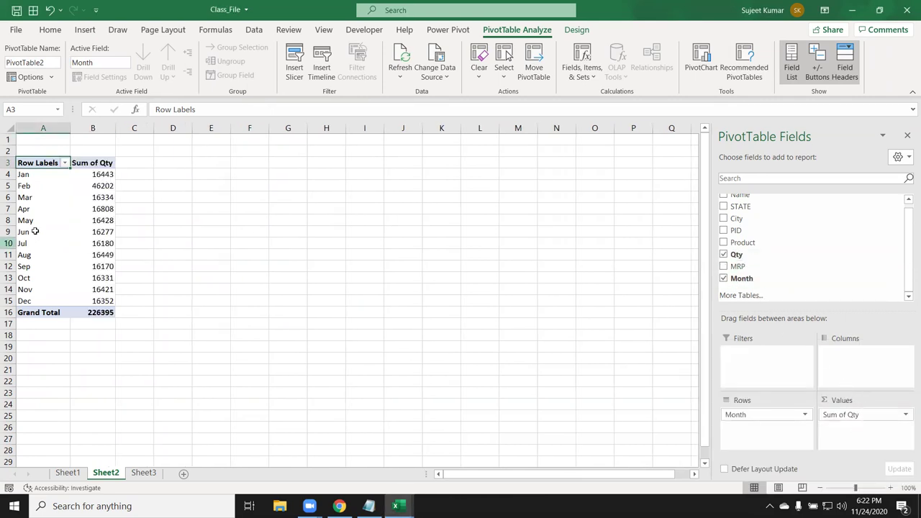
# Select the Jan and Feb Qty totals in B4:B5 to check them.
pyautogui.click(105, 179)
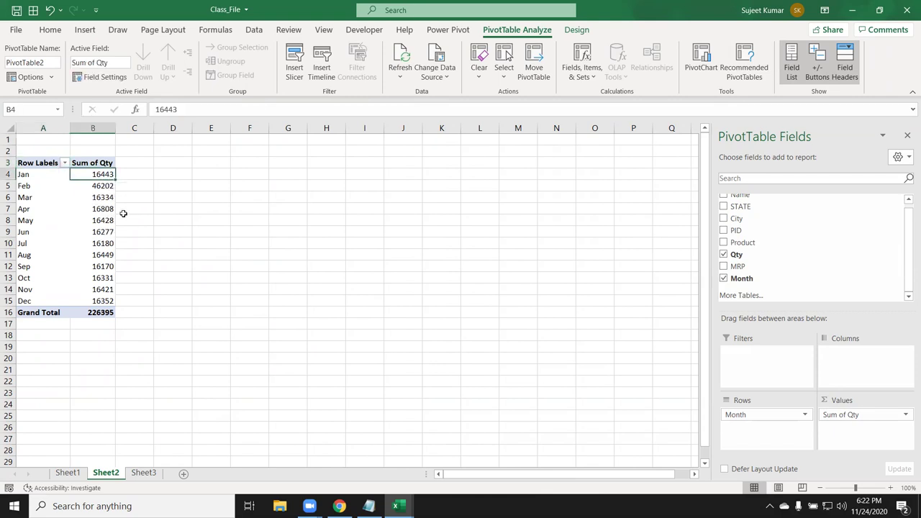
pyautogui.click(105, 189)
pyautogui.moveTo(105, 186); pyautogui.dragTo(101, 176)
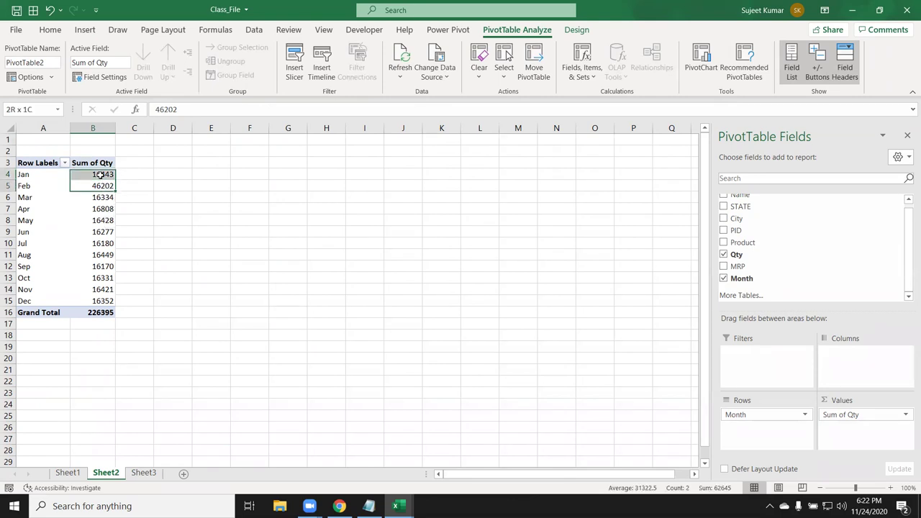
pyautogui.click(126, 187)
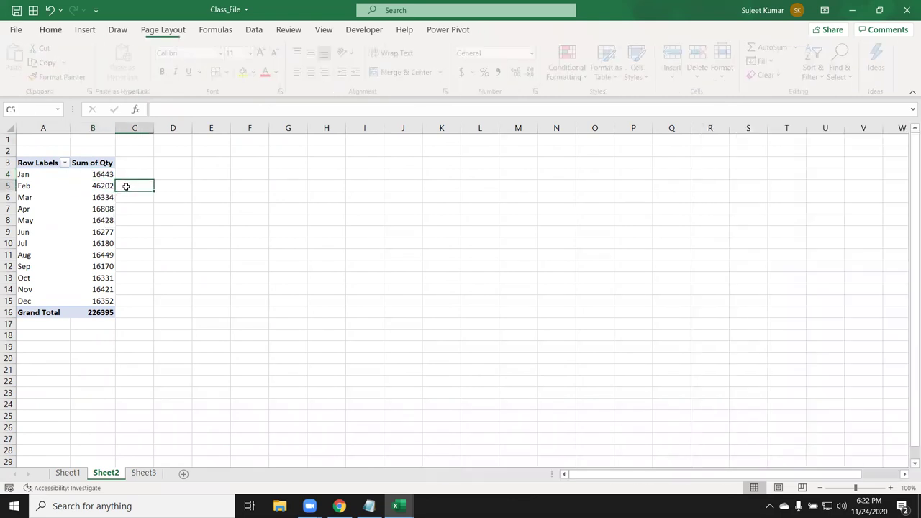
pyautogui.click(105, 186)
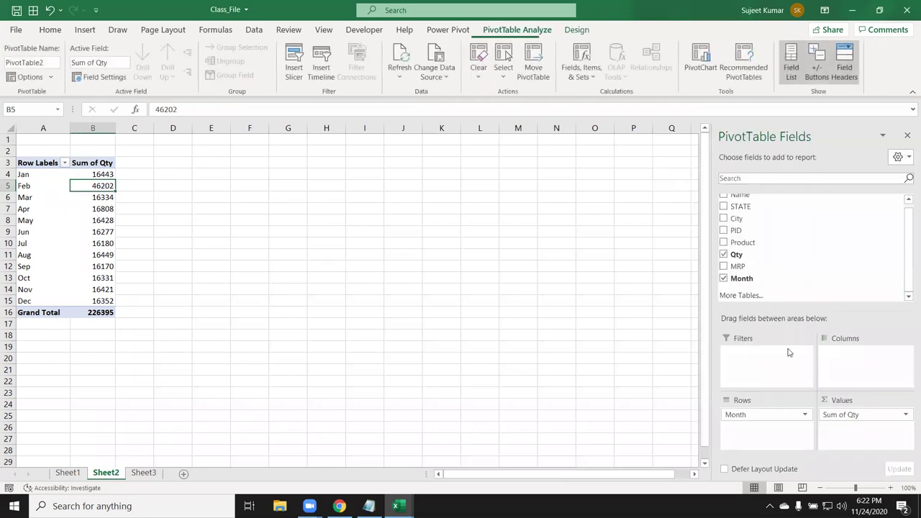
pyautogui.click(883, 415)
# Add Qty again as Sum of Qty2 shown as Running Total In Month, then check Jan and Feb.
pyautogui.moveTo(769, 256)
pyautogui.mouseDown()
pyautogui.moveTo(876, 444)
pyautogui.moveTo(871, 439)
pyautogui.mouseUp()
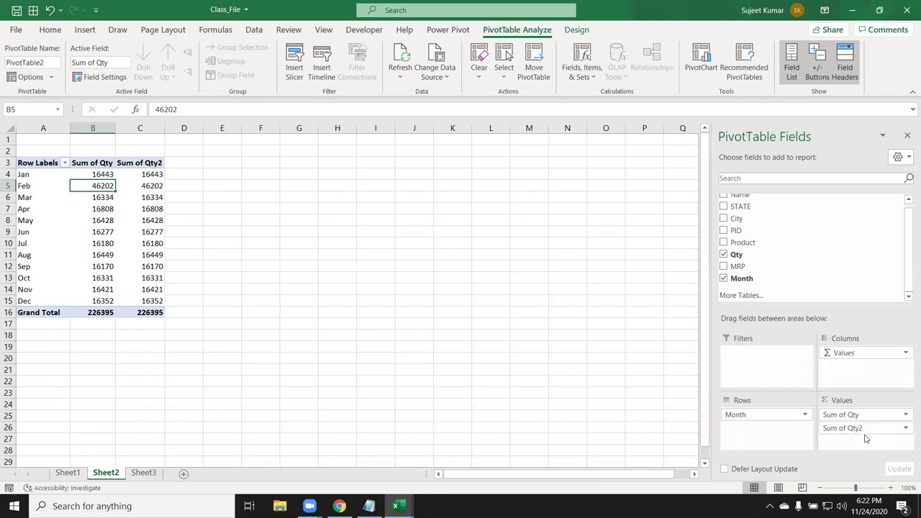
pyautogui.click(876, 429)
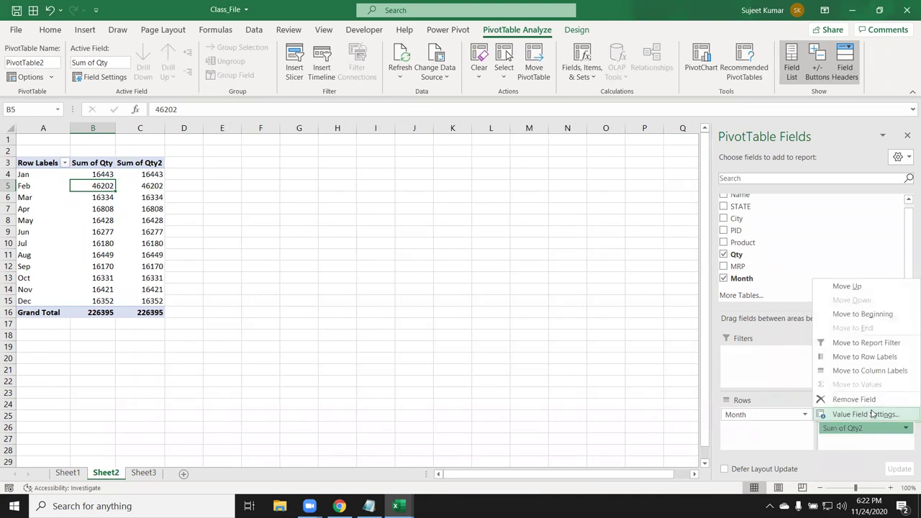
pyautogui.click(872, 414)
pyautogui.click(533, 185)
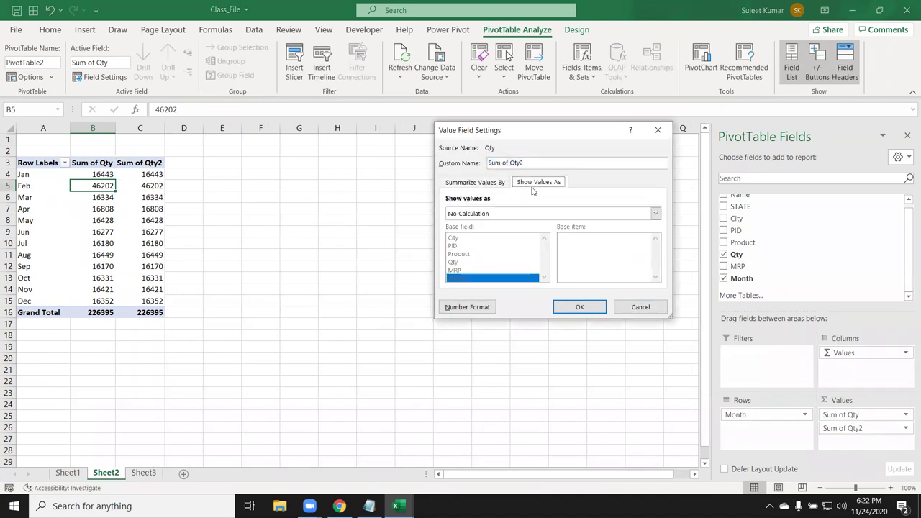
pyautogui.click(511, 214)
pyautogui.scroll(-1, 513, 258)
pyautogui.scroll(-2, 514, 257)
pyautogui.scroll(-1, 514, 258)
pyautogui.scroll(-1, 514, 260)
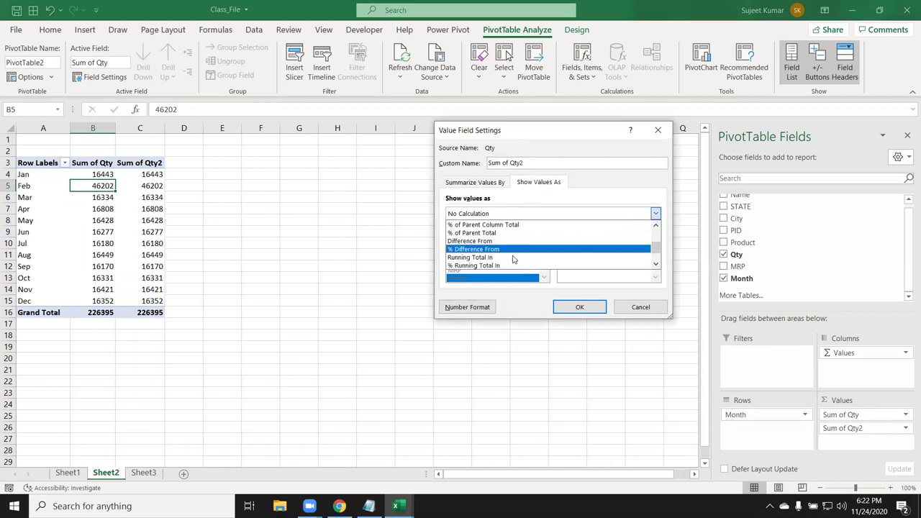
pyautogui.click(511, 259)
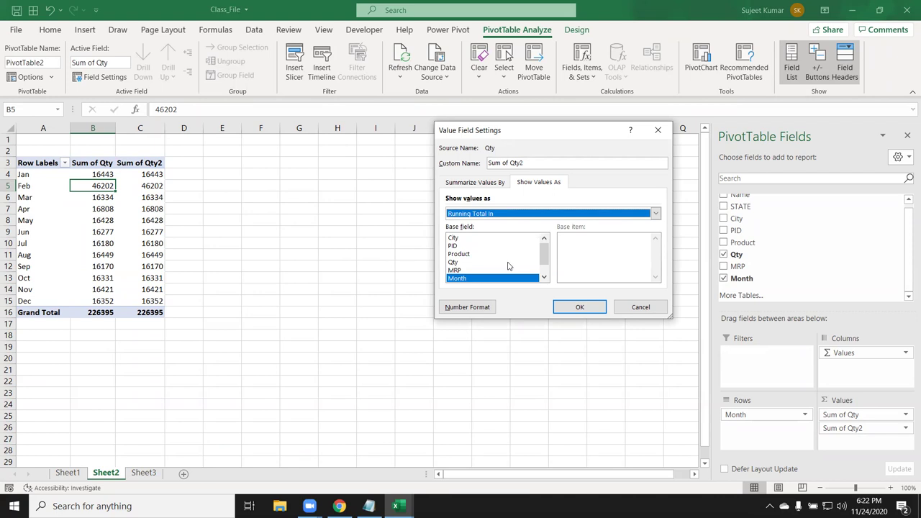
pyautogui.click(580, 307)
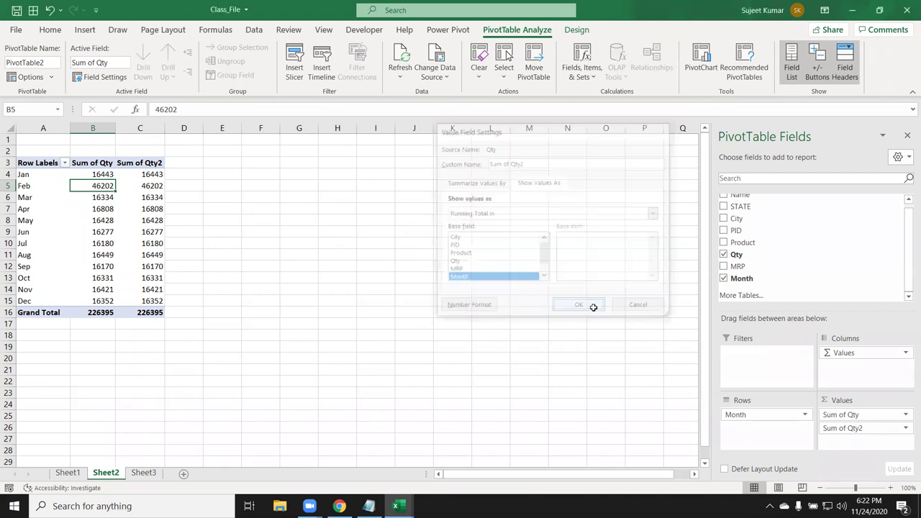
pyautogui.click(154, 175)
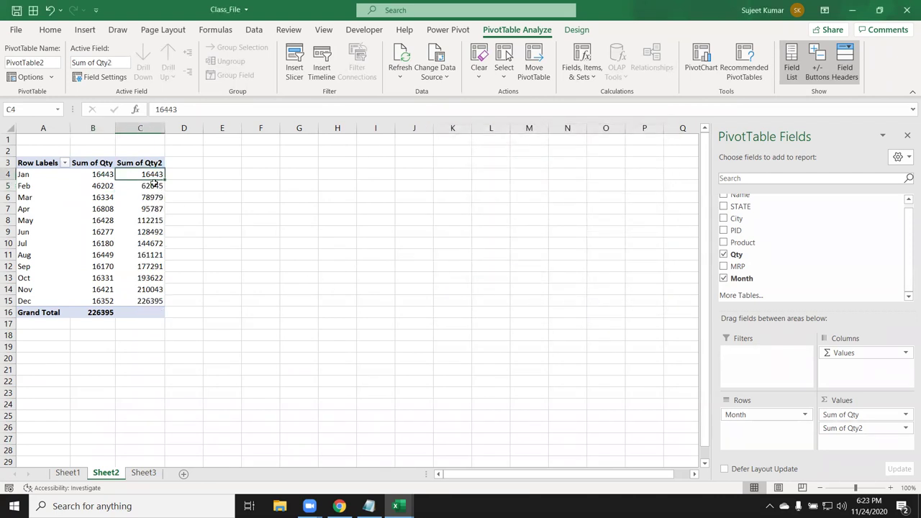
pyautogui.moveTo(108, 174)
pyautogui.mouseDown()
pyautogui.moveTo(100, 186)
pyautogui.moveTo(95, 175)
pyautogui.mouseUp()
# Check the Jan–Mar values, then switch Sum of Qty2 to % Running Total In.
pyautogui.click(146, 184)
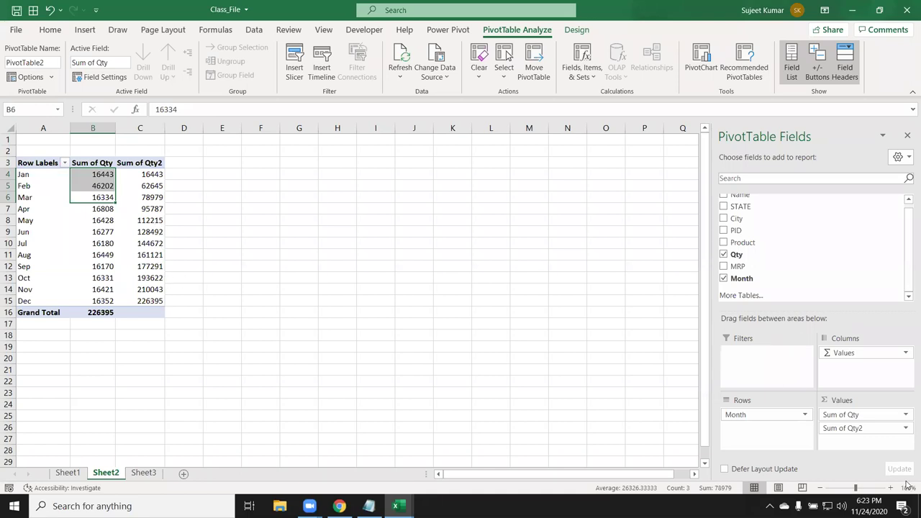
pyautogui.click(848, 427)
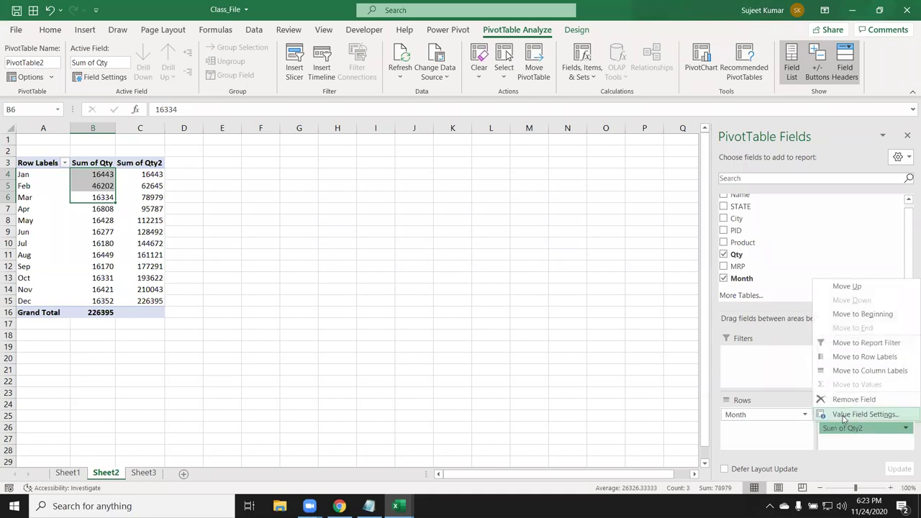
pyautogui.click(843, 416)
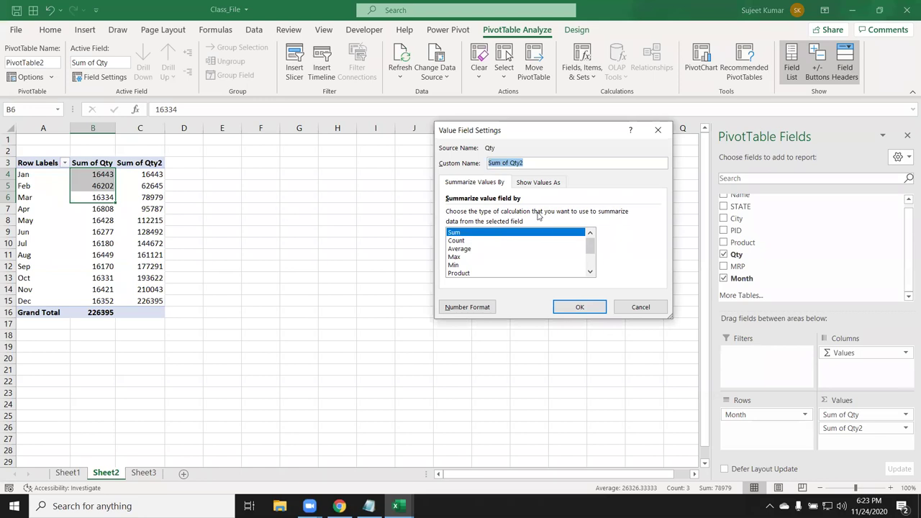
pyautogui.click(533, 187)
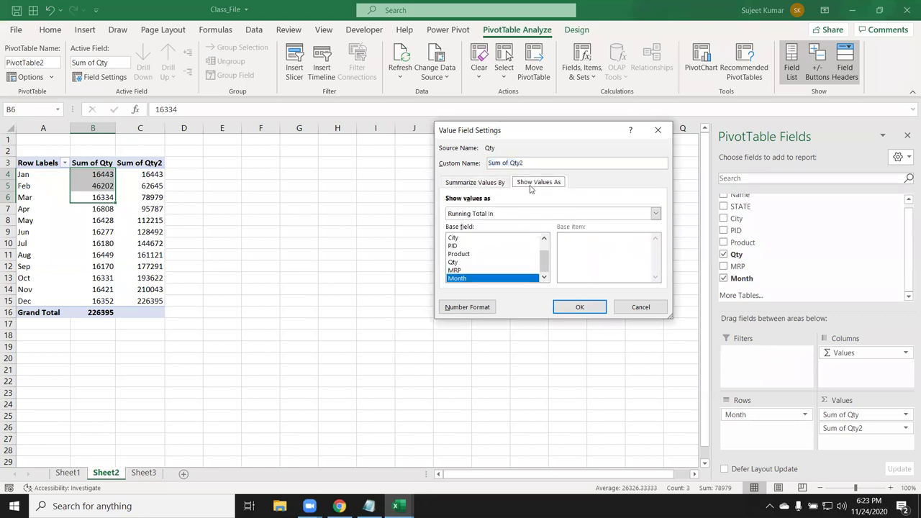
pyautogui.click(518, 214)
pyautogui.scroll(-2, 517, 255)
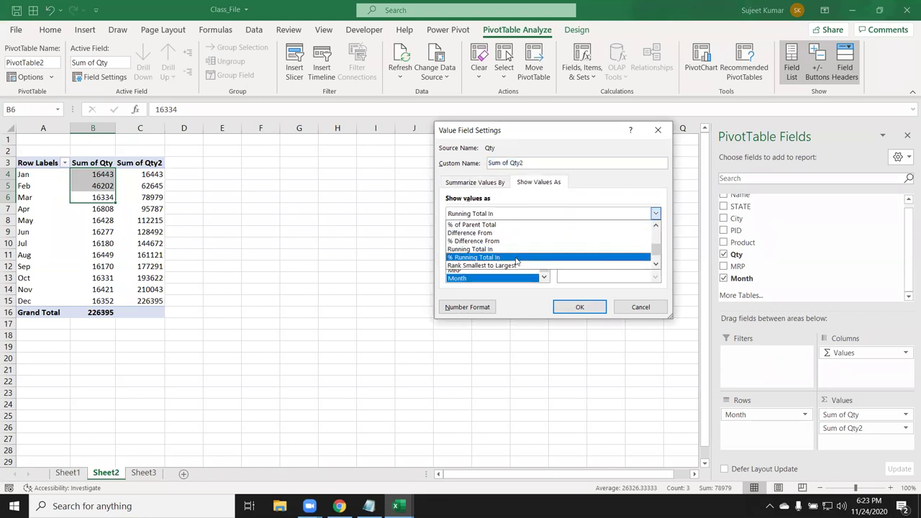
pyautogui.click(514, 259)
pyautogui.click(579, 305)
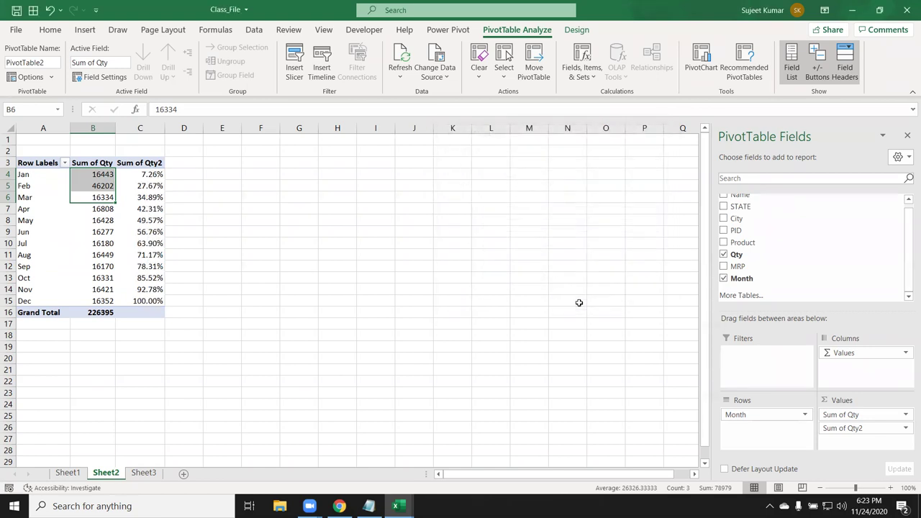
# Inspect the Jan, Feb and Mar percentages and confirm Dec reaches 100% in C15.
pyautogui.moveTo(143, 177)
pyautogui.mouseDown()
pyautogui.moveTo(144, 185)
pyautogui.moveTo(143, 176)
pyautogui.mouseUp()
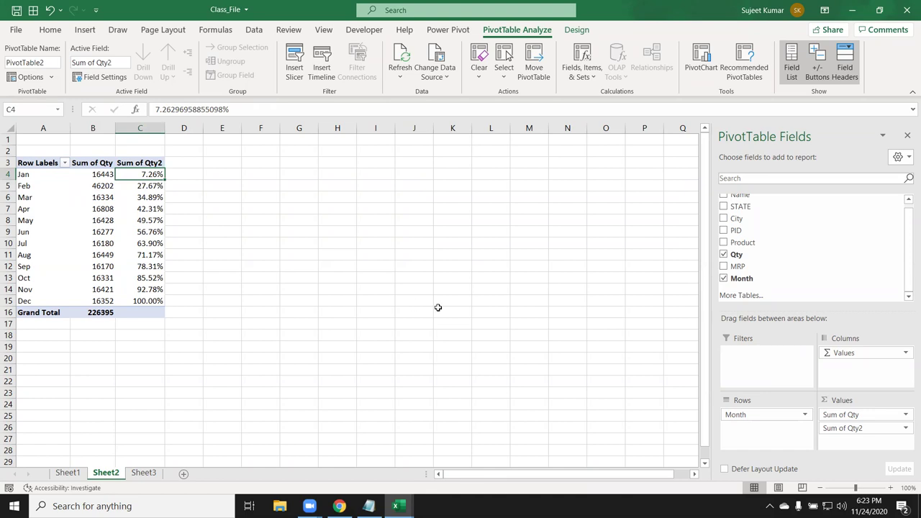
pyautogui.click(161, 188)
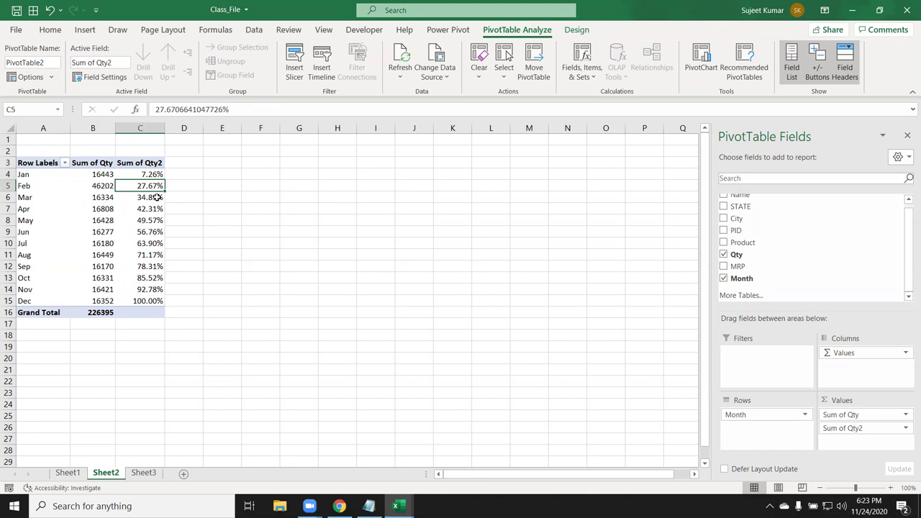
pyautogui.click(154, 198)
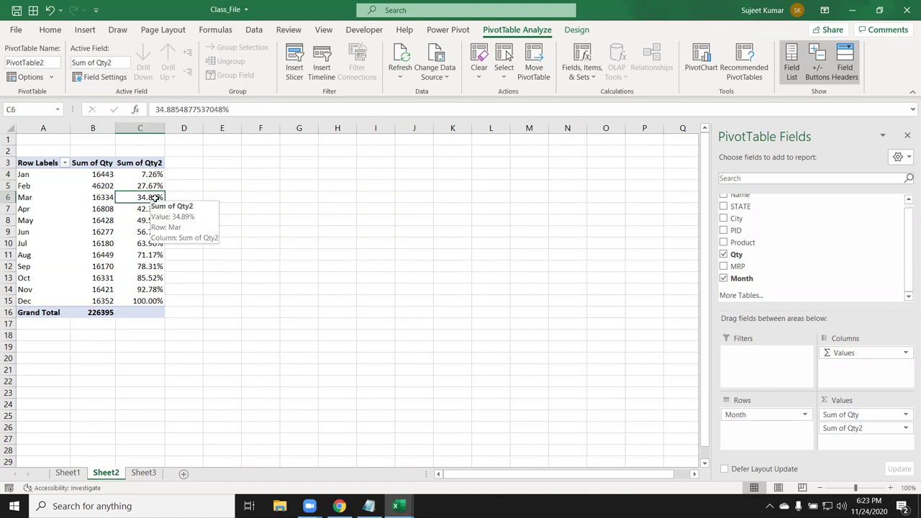
pyautogui.click(148, 301)
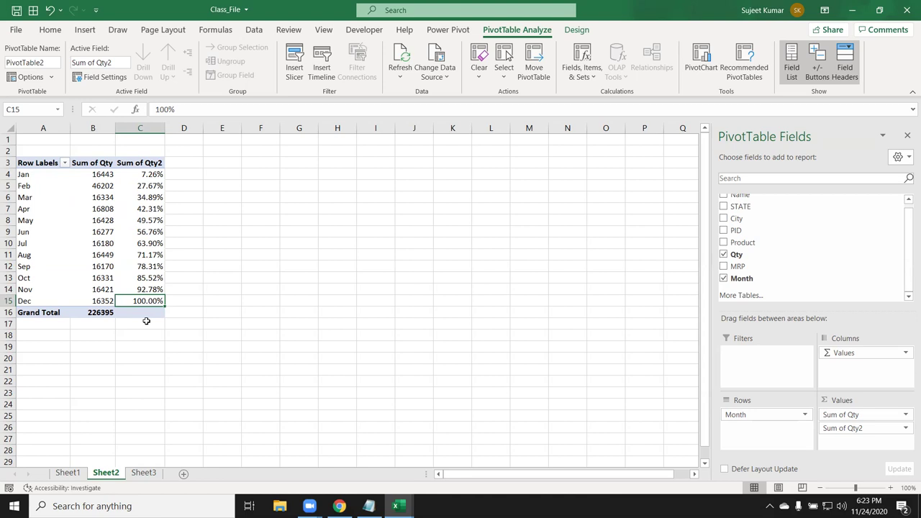
pyautogui.click(856, 428)
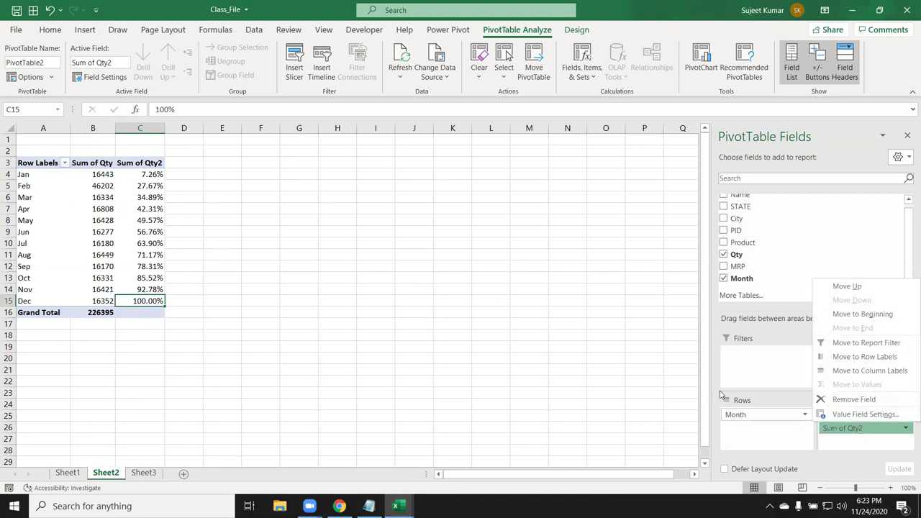
pyautogui.click(860, 414)
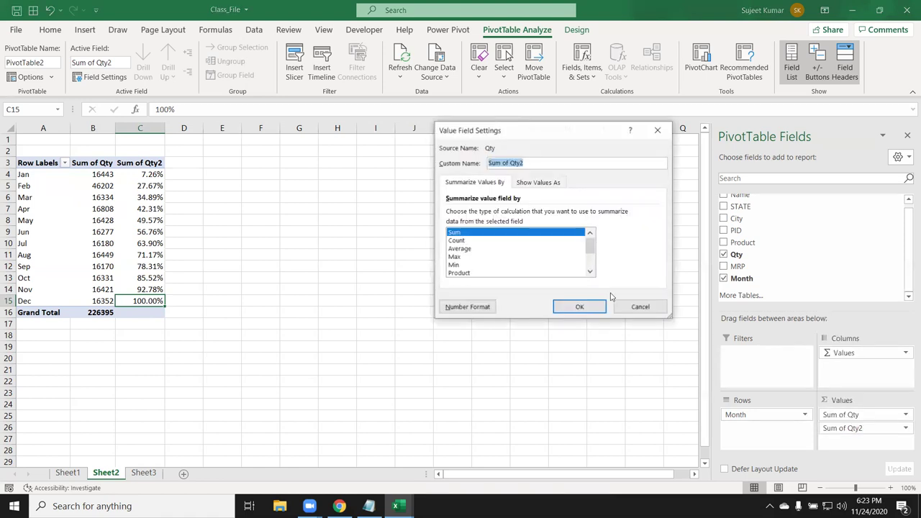
pyautogui.click(538, 184)
pyautogui.click(545, 214)
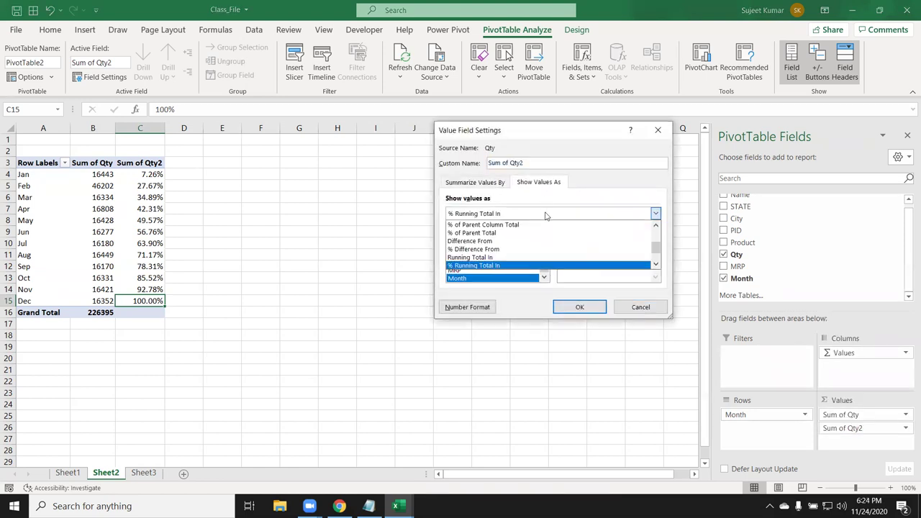
pyautogui.scroll(2, 545, 230)
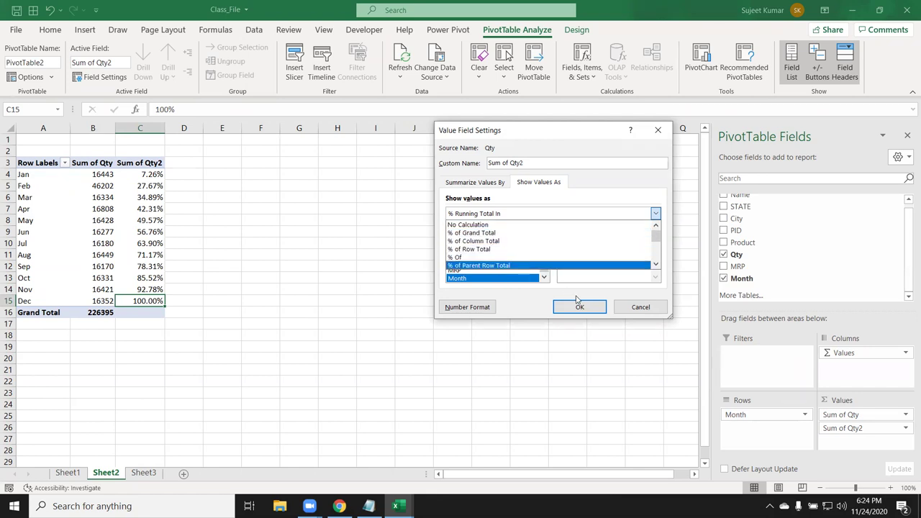
pyautogui.click(663, 310)
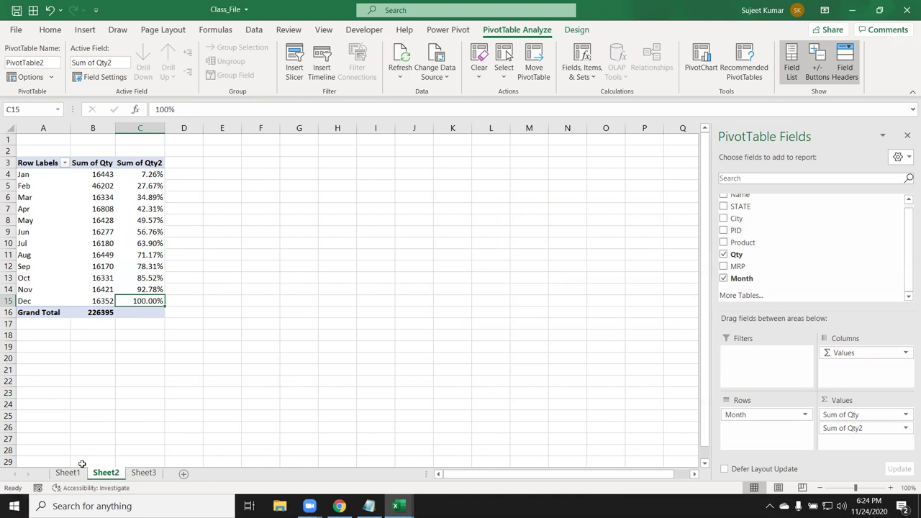
# Return to Sheet3's source data, look over the Qty and MRP columns, and select A1.
pyautogui.click(64, 474)
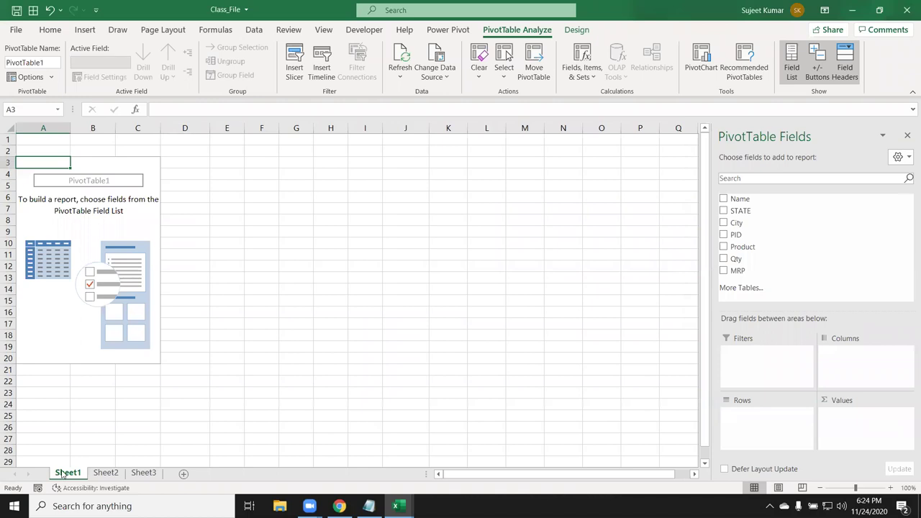
pyautogui.click(151, 473)
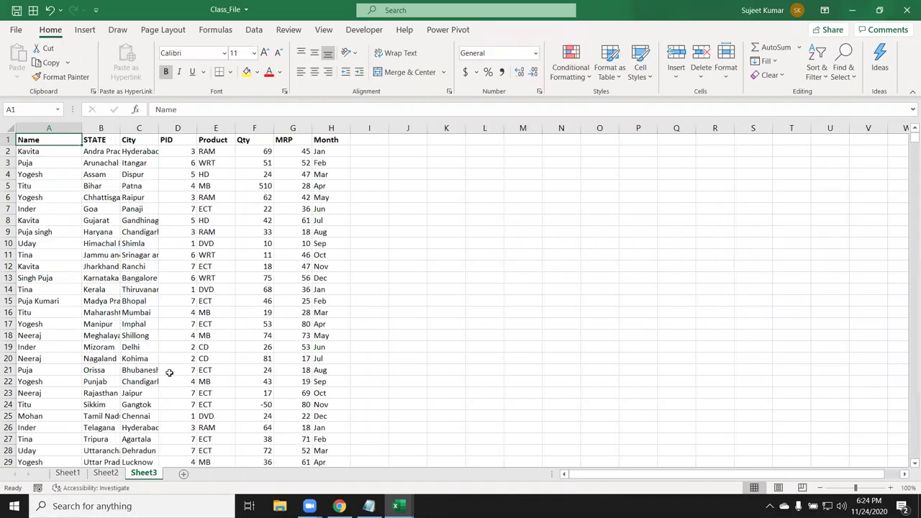
pyautogui.click(246, 140)
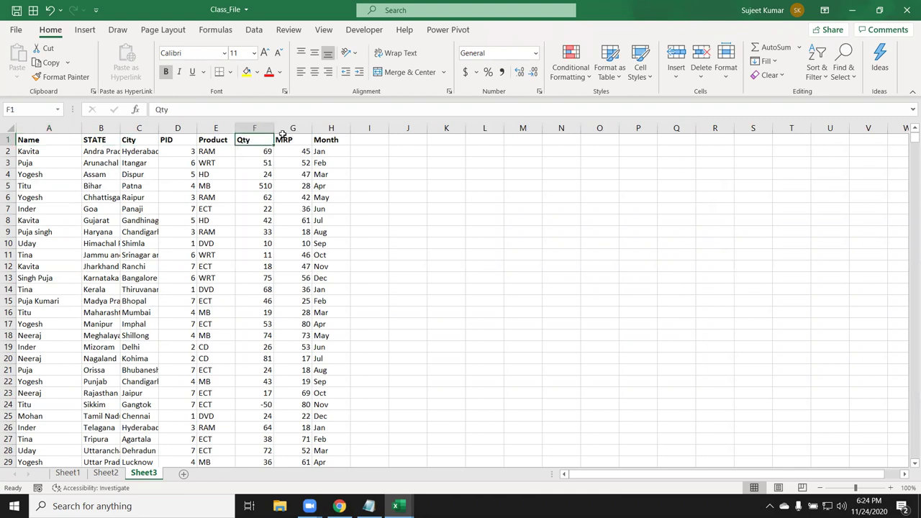
pyautogui.click(282, 137)
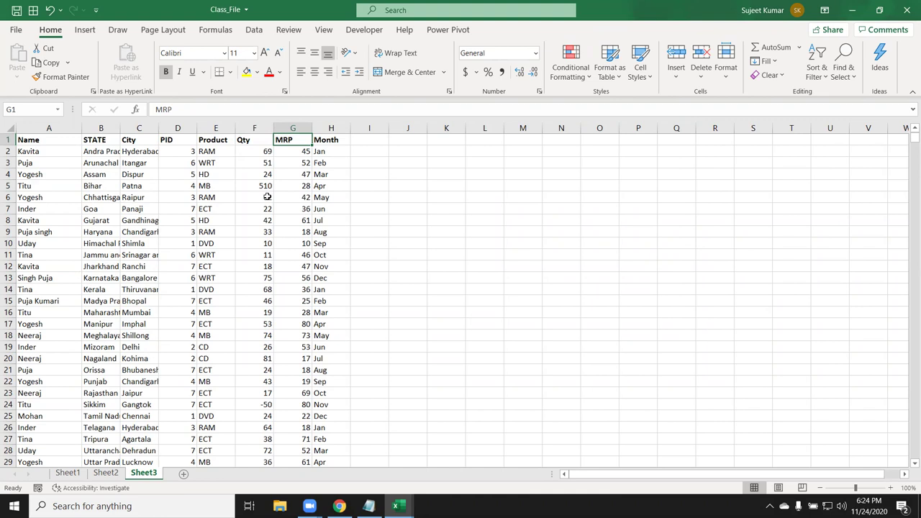
pyautogui.click(305, 154)
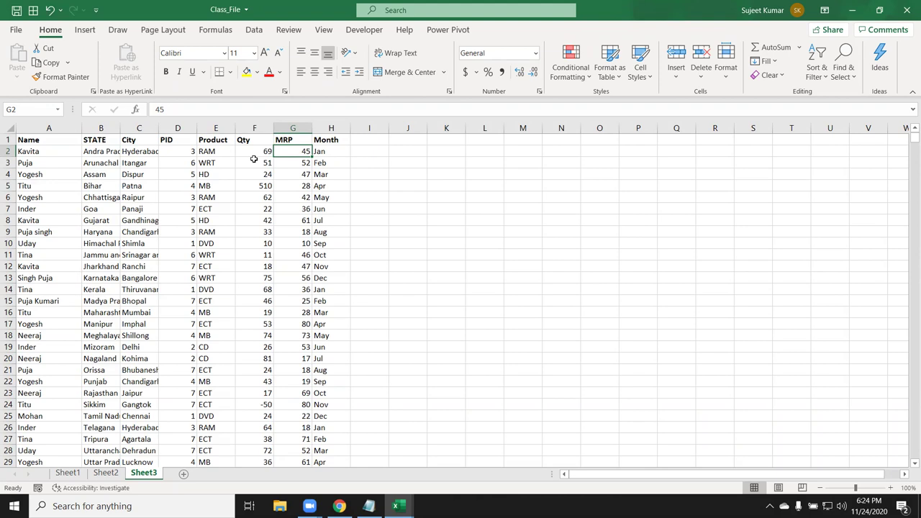
pyautogui.click(43, 149)
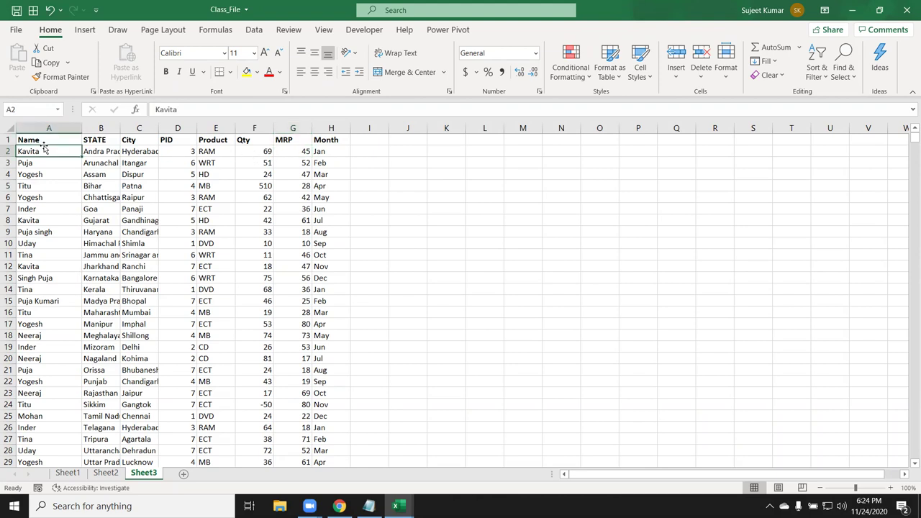
pyautogui.click(43, 141)
# Insert a new-sheet PivotTable with Name as rows and Qty and MRP summed.
pyautogui.click(85, 29)
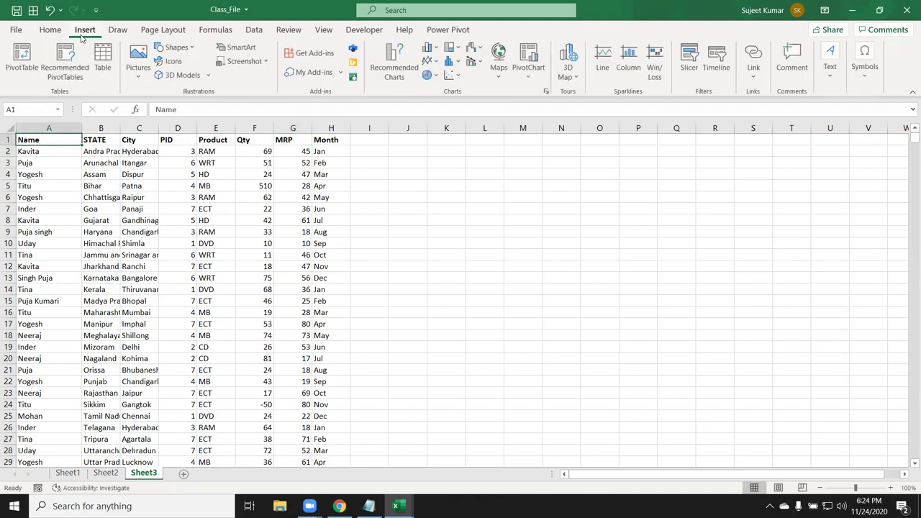
pyautogui.click(23, 63)
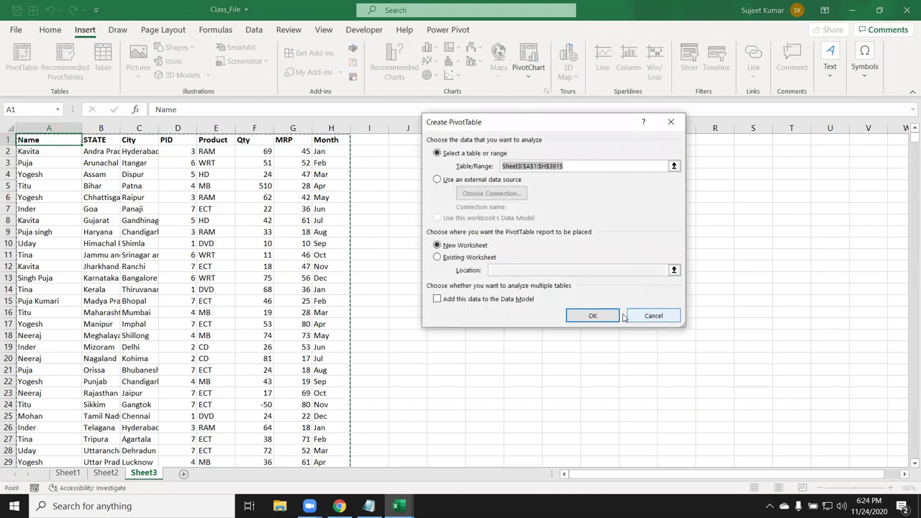
pyautogui.click(595, 317)
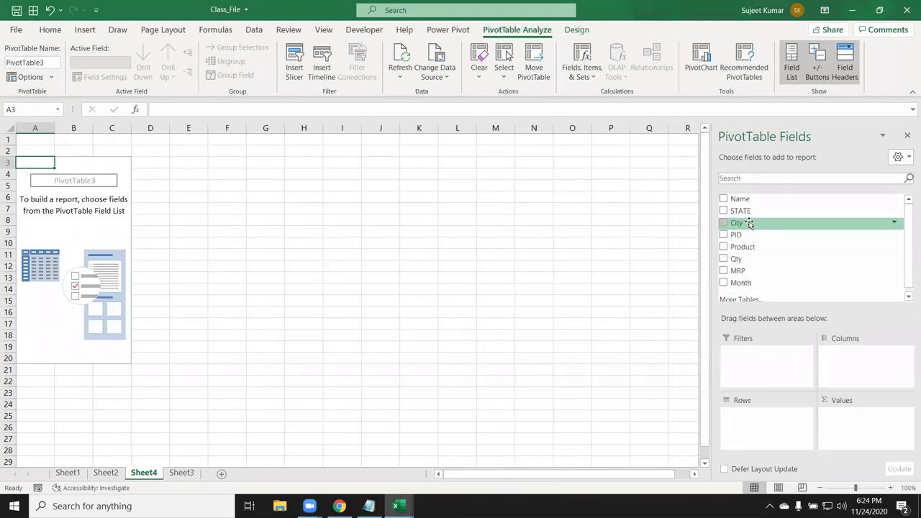
pyautogui.moveTo(756, 204); pyautogui.dragTo(755, 419)
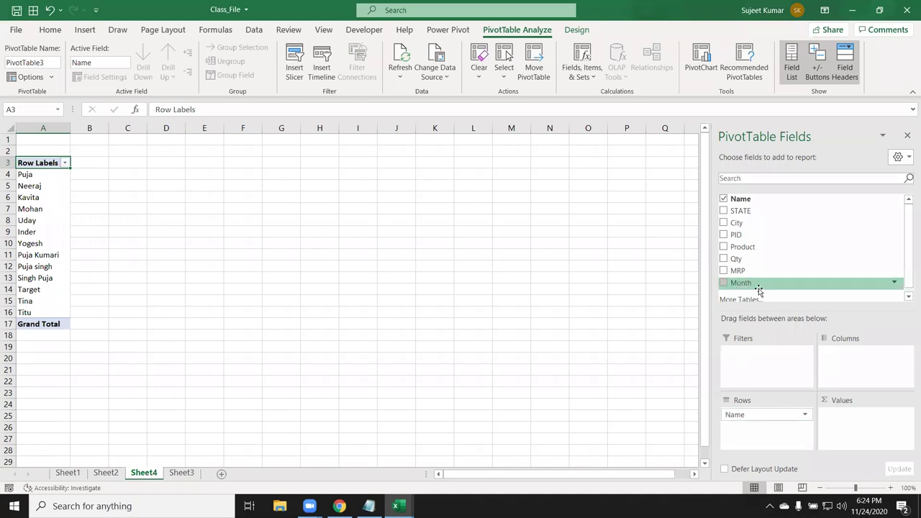
pyautogui.moveTo(762, 261); pyautogui.dragTo(849, 409)
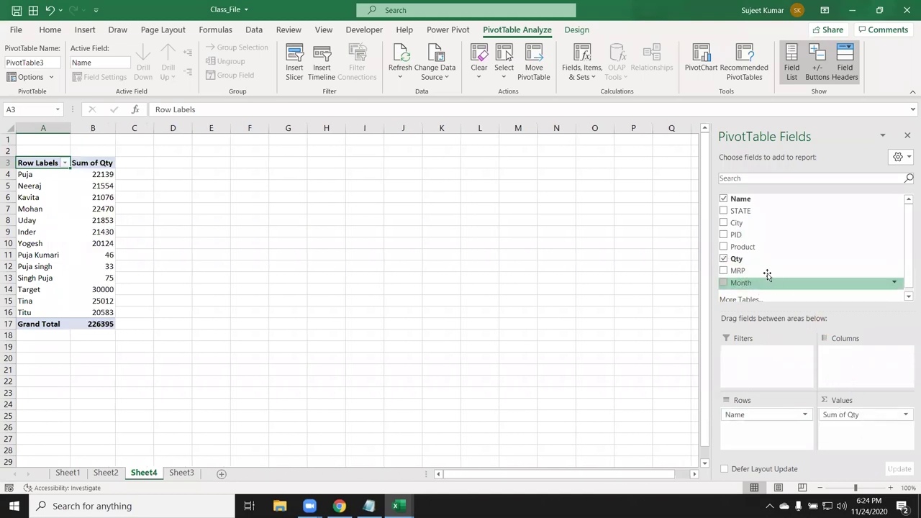
pyautogui.moveTo(755, 271); pyautogui.dragTo(847, 429)
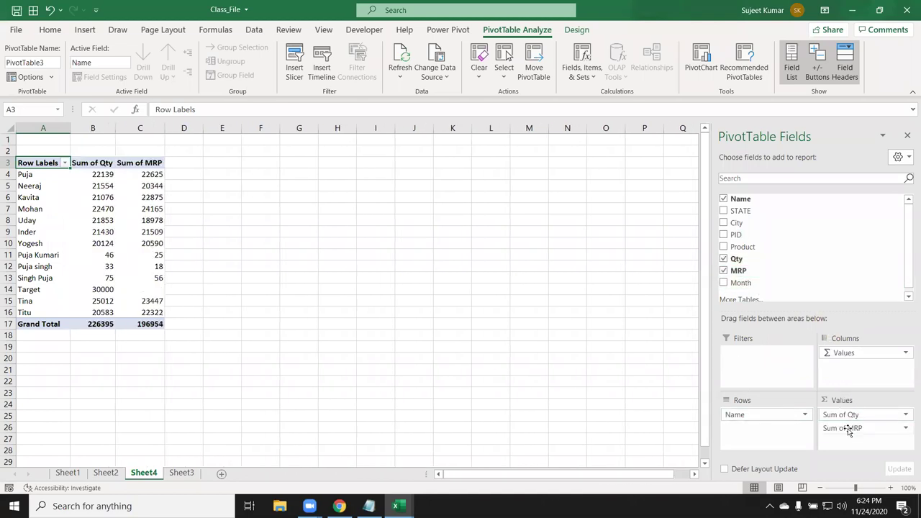
# Summarise MRP as Average of MRP, then select the averaged values in column C.
pyautogui.click(849, 430)
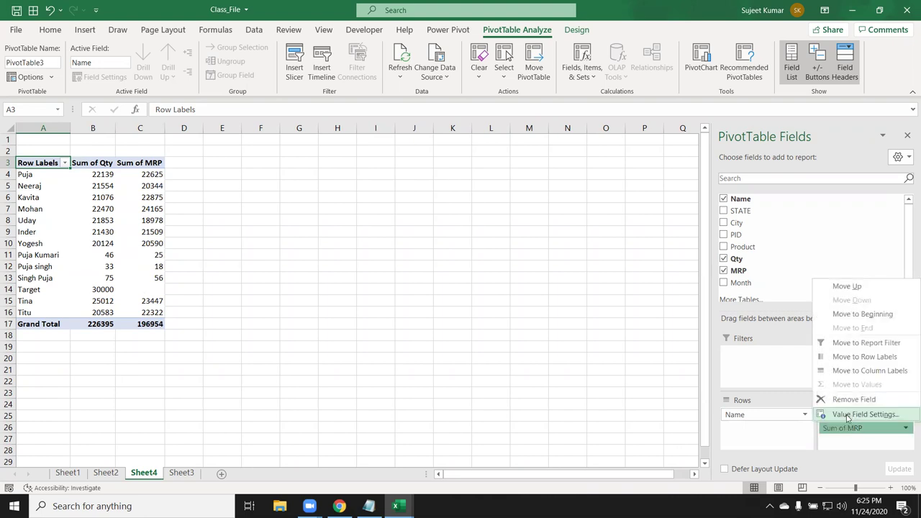
pyautogui.click(849, 415)
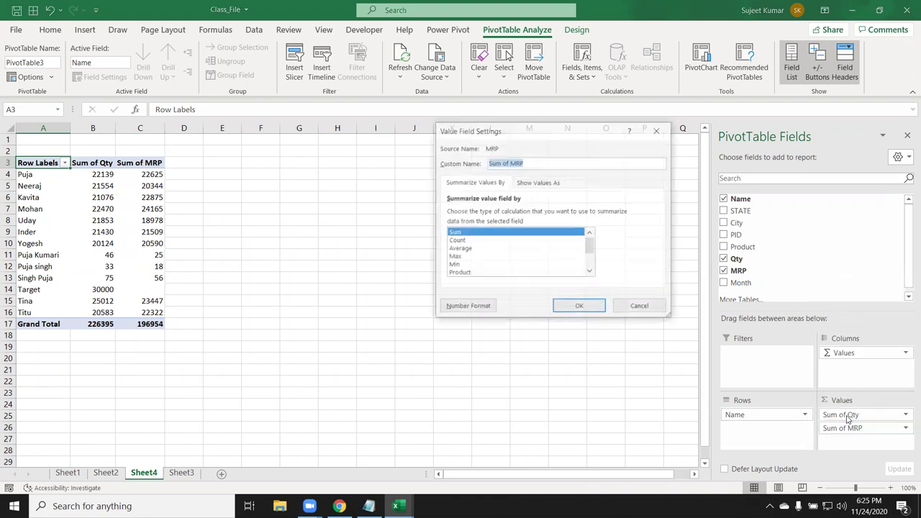
pyautogui.click(474, 249)
pyautogui.click(579, 307)
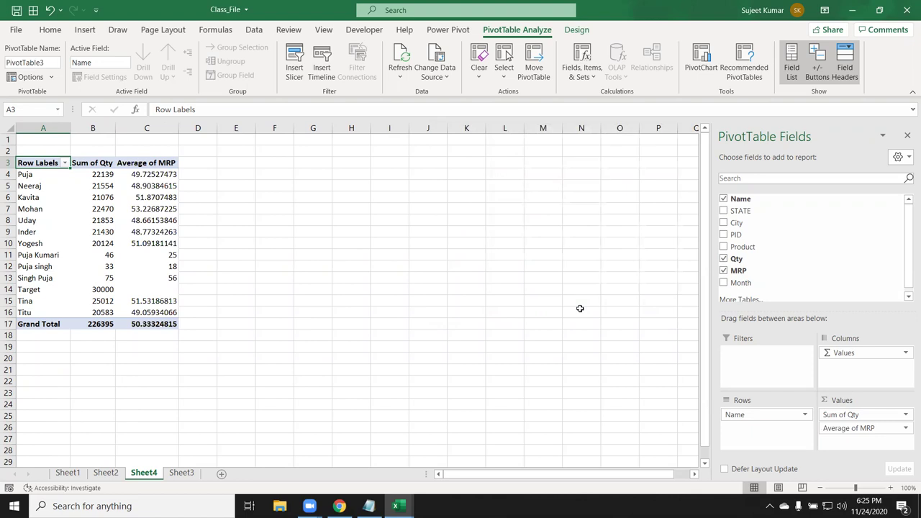
pyautogui.moveTo(149, 174); pyautogui.dragTo(150, 312)
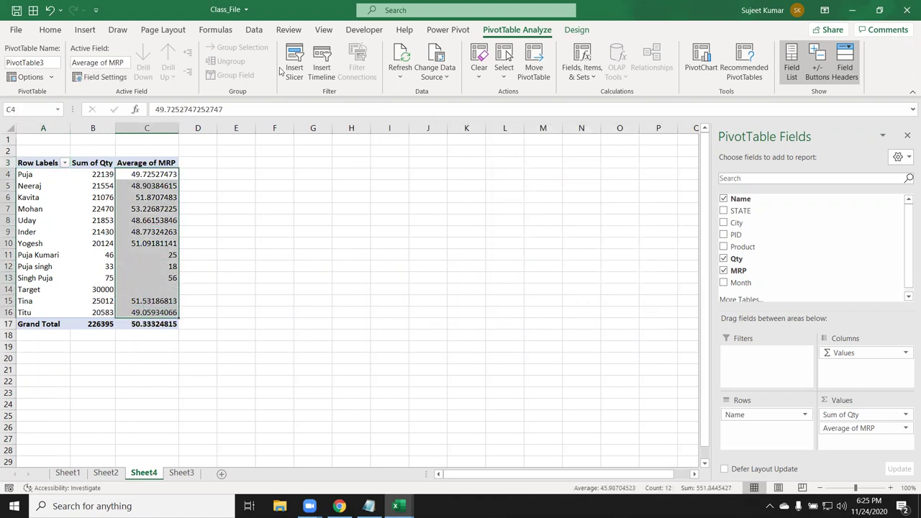
# Trim the Average of MRP values to one decimal place, e.g. Puja 49.7, Titu 49.1.
pyautogui.click(51, 29)
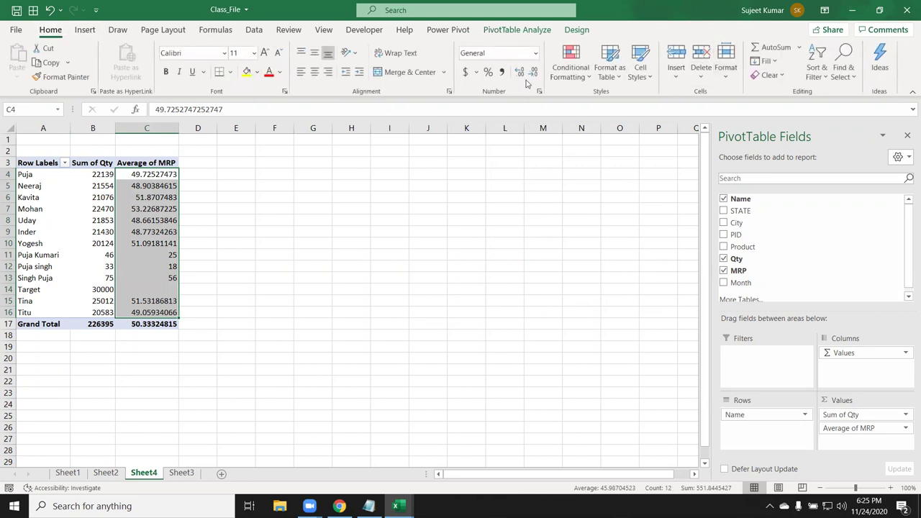
pyautogui.doubleClick(533, 73)
pyautogui.click(533, 72)
pyautogui.click(533, 72)
pyautogui.click(533, 73)
pyautogui.click(533, 72)
pyautogui.click(533, 73)
pyautogui.click(210, 167)
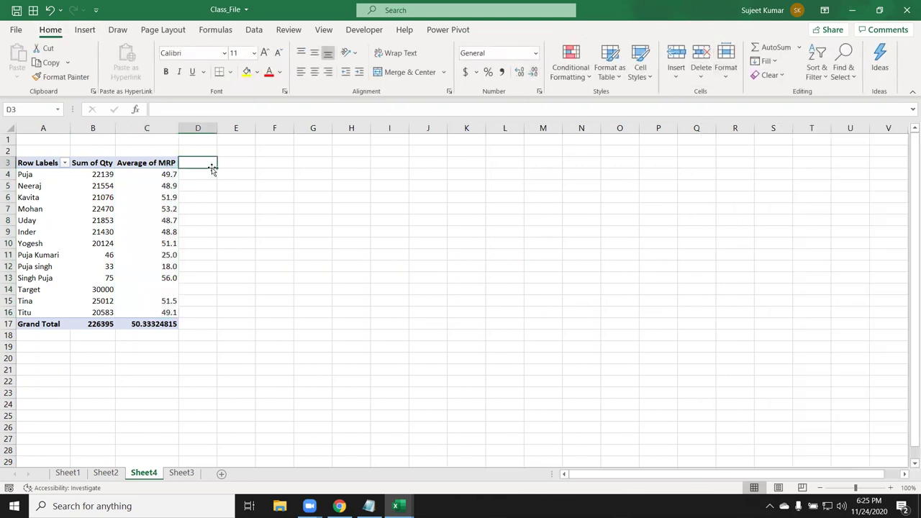
pyautogui.click(149, 185)
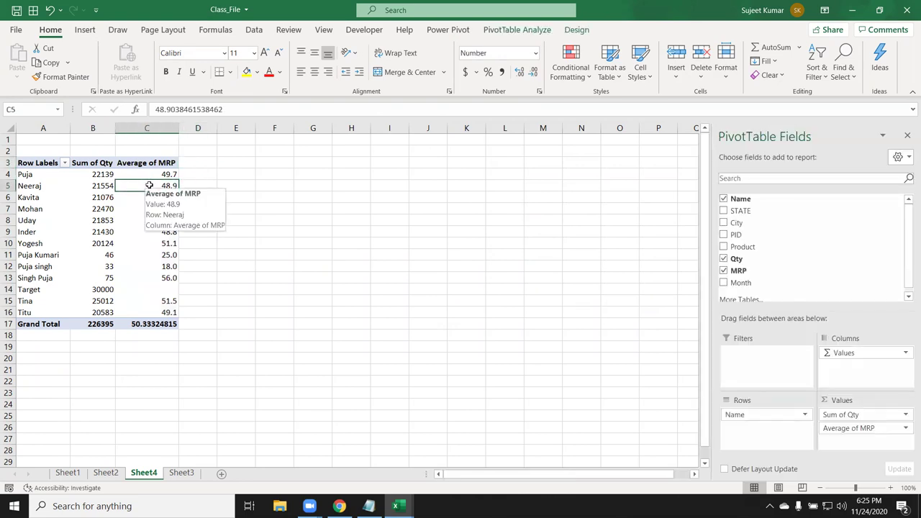
pyautogui.click(516, 33)
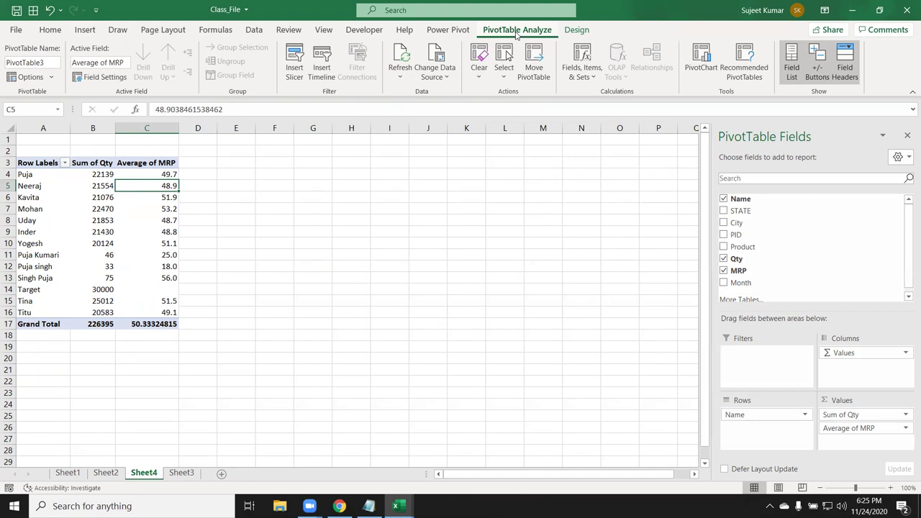
# Create calculated field Amt as =Qty*MRP, giving Puja 500894875 in Sum of Amt.
pyautogui.click(589, 76)
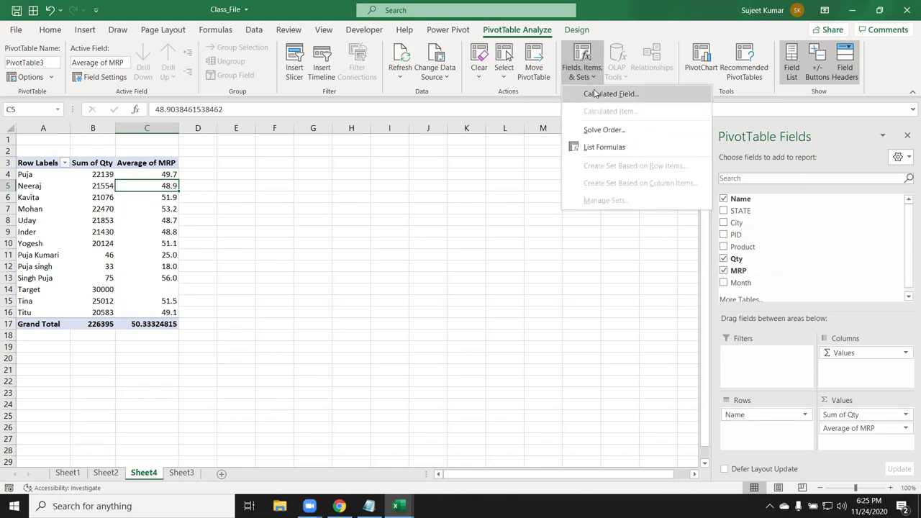
pyautogui.click(596, 94)
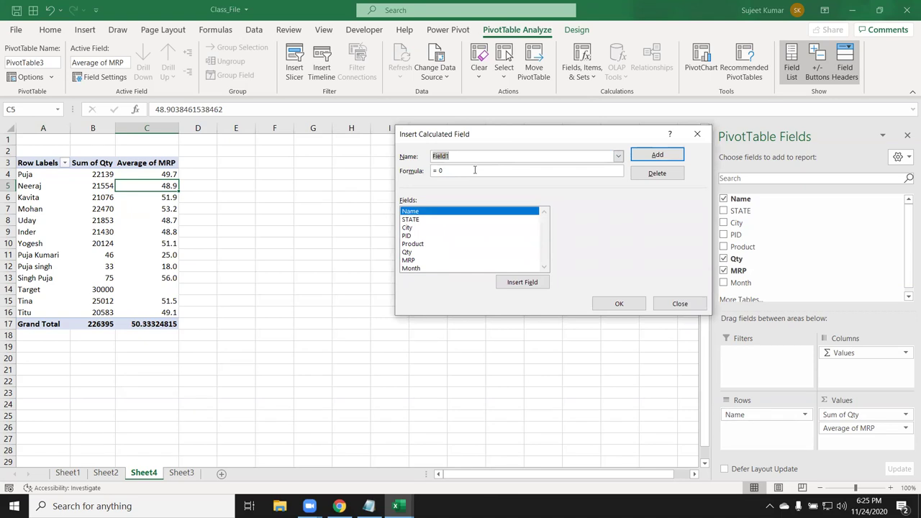
pyautogui.write('A')
pyautogui.click(413, 236)
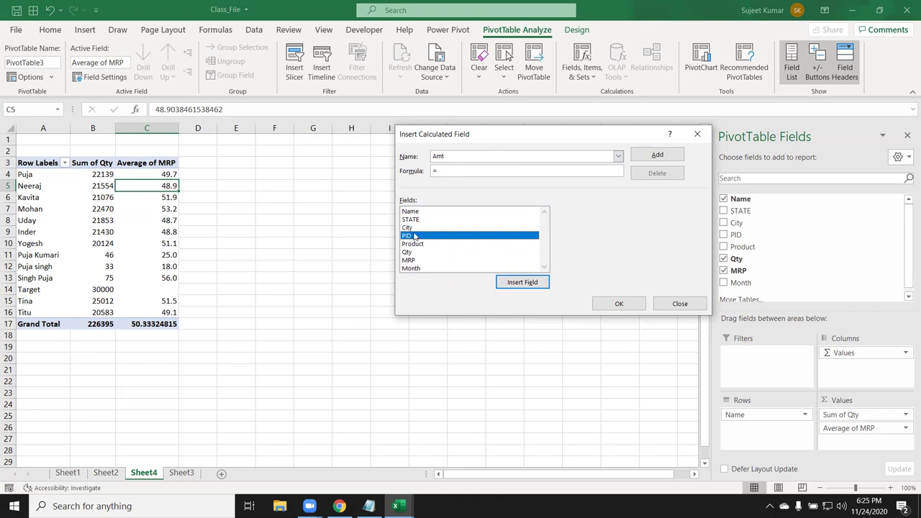
pyautogui.click(414, 227)
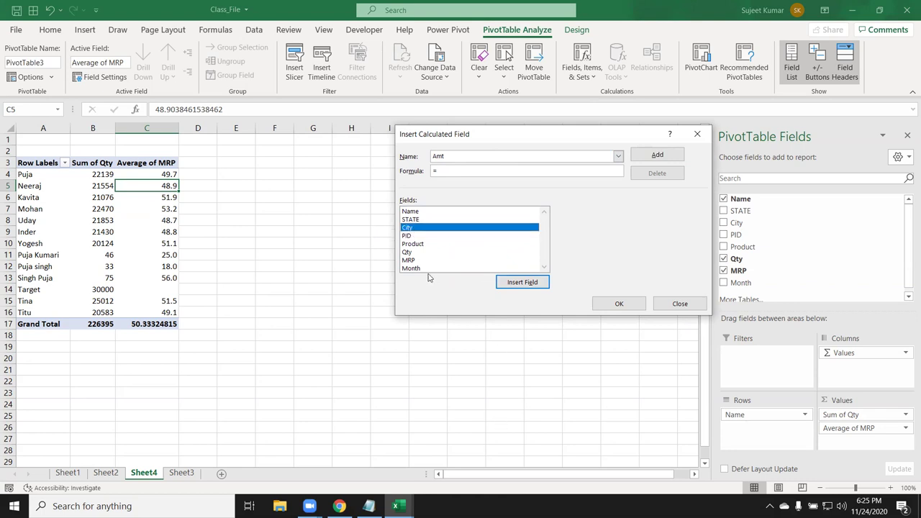
pyautogui.click(422, 252)
pyautogui.click(530, 285)
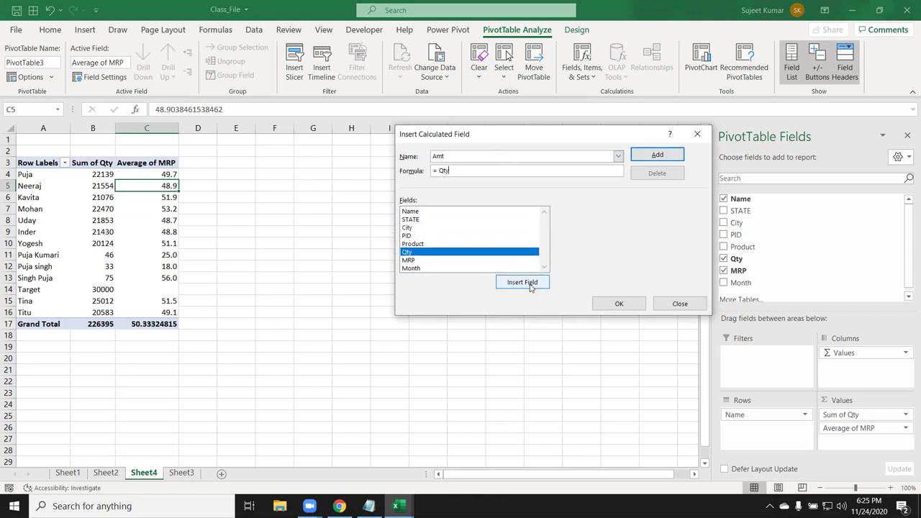
pyautogui.click(452, 265)
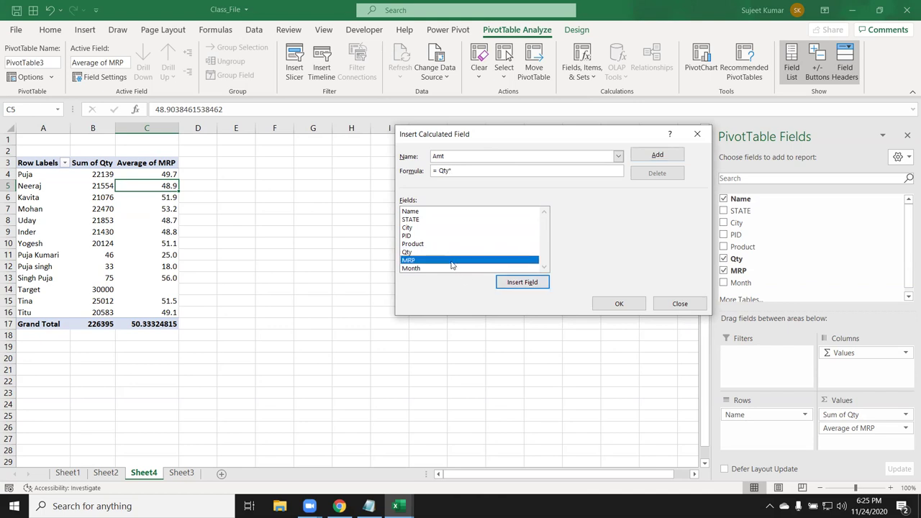
pyautogui.doubleClick(452, 265)
pyautogui.click(652, 157)
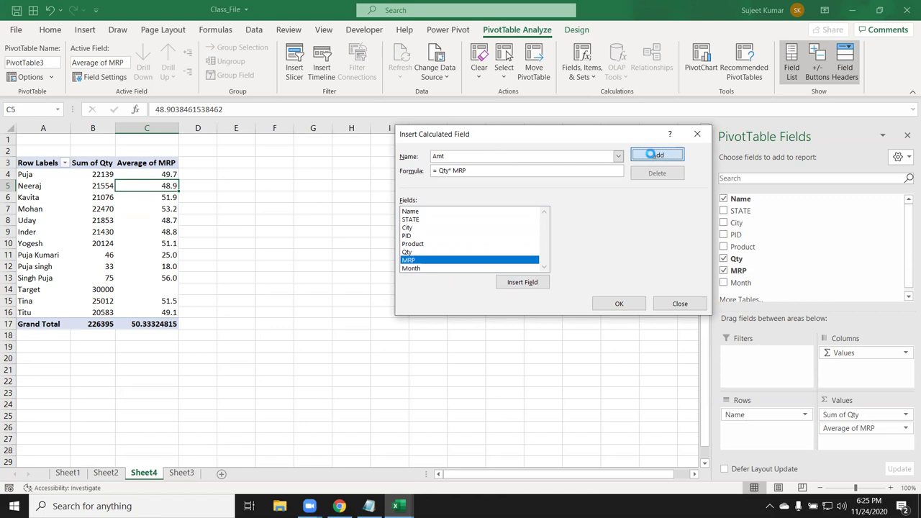
pyautogui.click(617, 303)
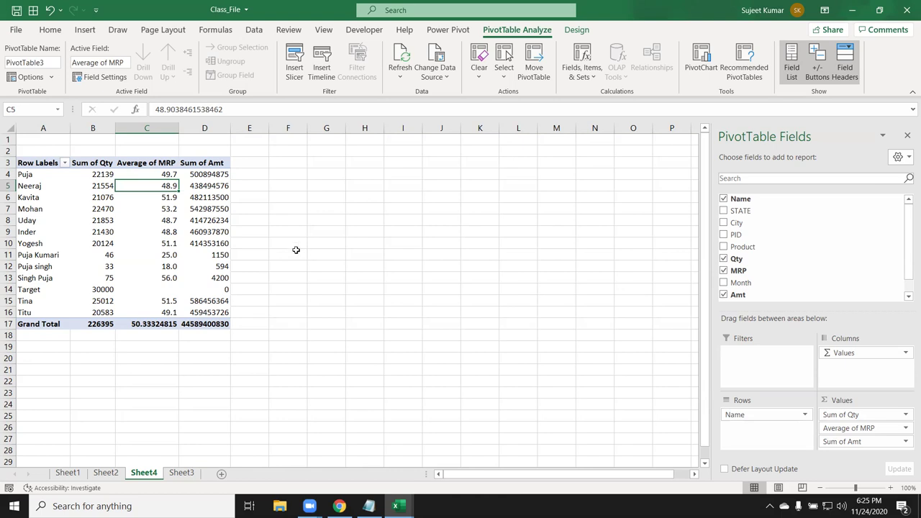
# Define a calculated field Com with formula =Amt*2%.
pyautogui.click(213, 177)
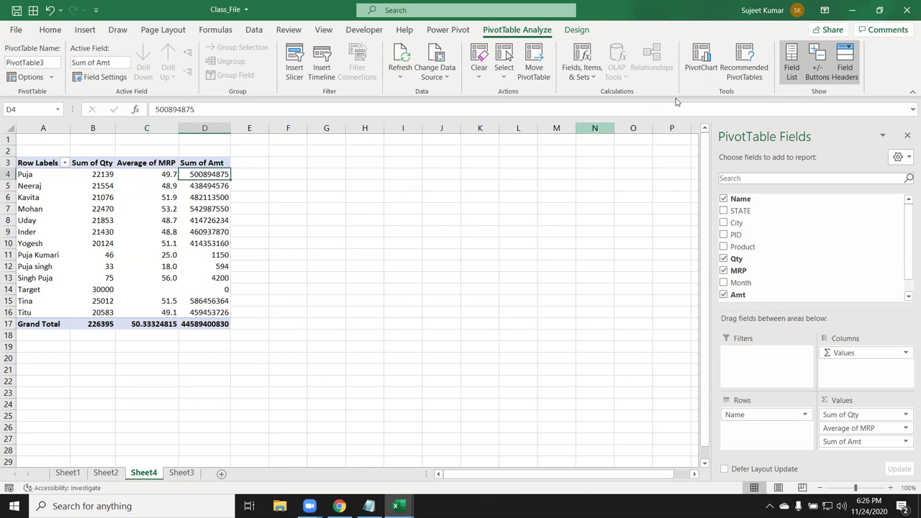
pyautogui.click(591, 76)
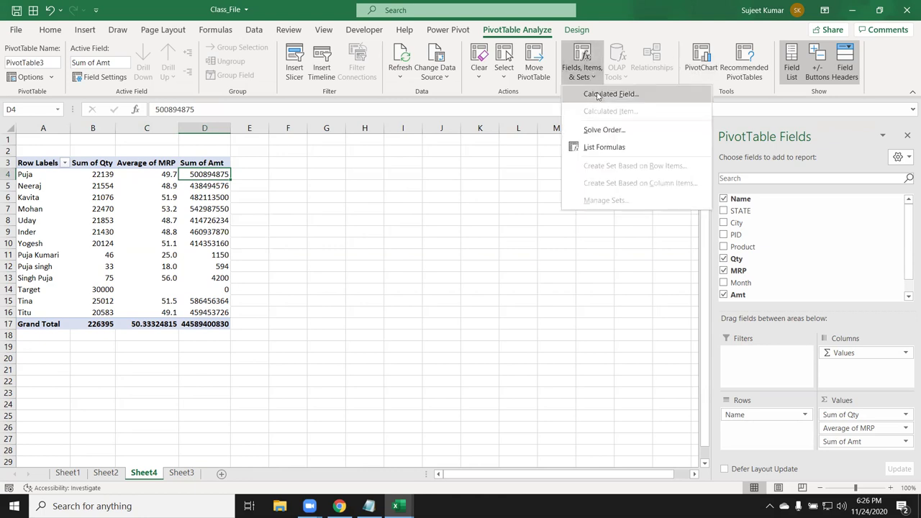
pyautogui.click(603, 89)
pyautogui.write('Com')
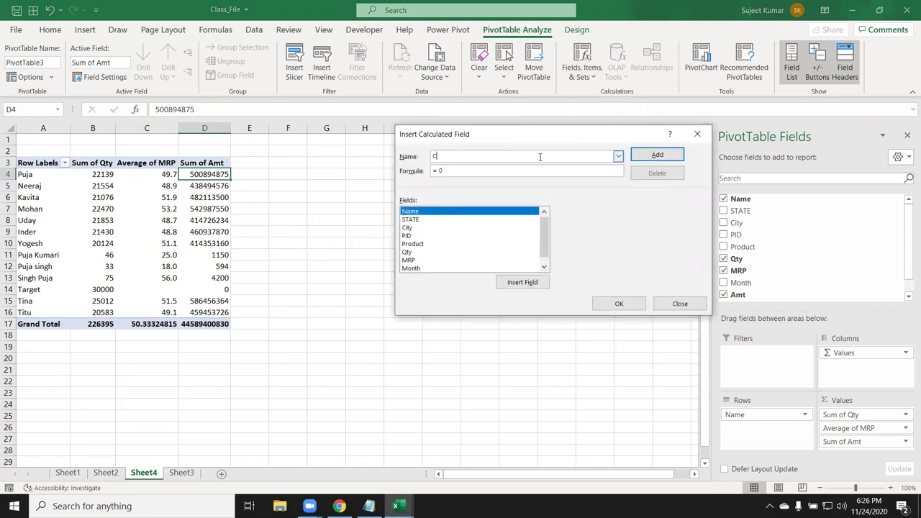
pyautogui.scroll(-1, 469, 229)
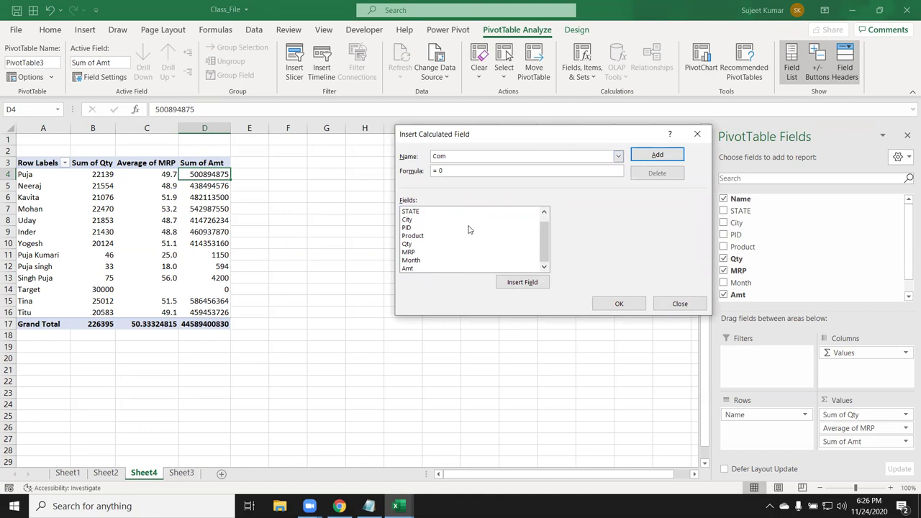
pyautogui.click(460, 269)
pyautogui.click(509, 285)
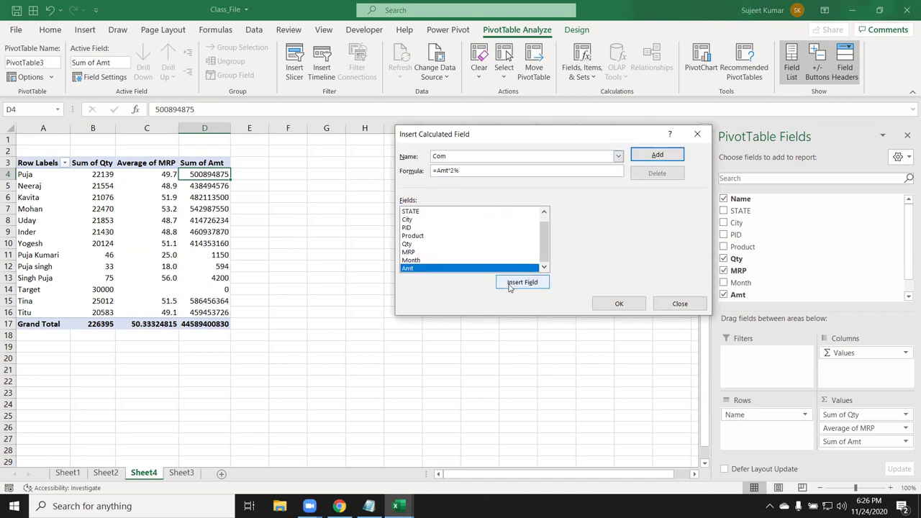
pyautogui.click(645, 160)
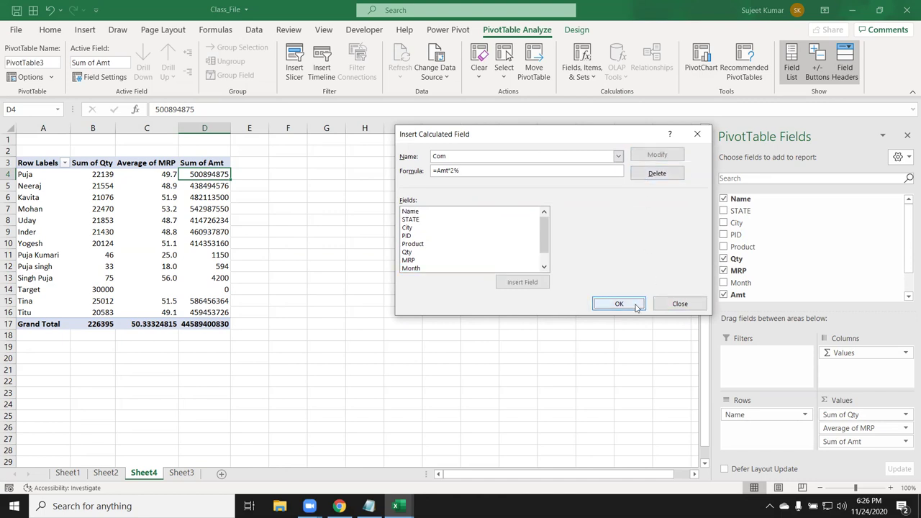
pyautogui.click(619, 303)
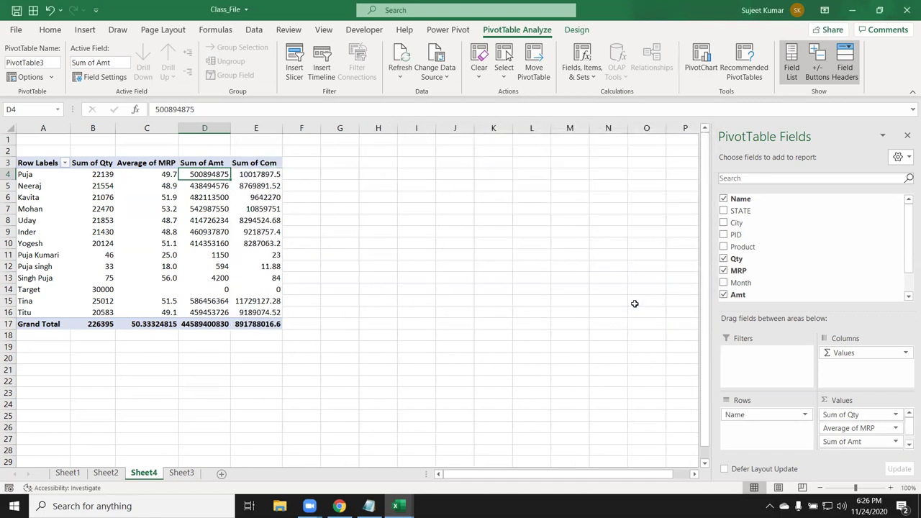
# Create calculated field GST as =Amt*18%, giving Puja 90161077.5 in Sum of GST.
pyautogui.click(597, 72)
pyautogui.click(590, 94)
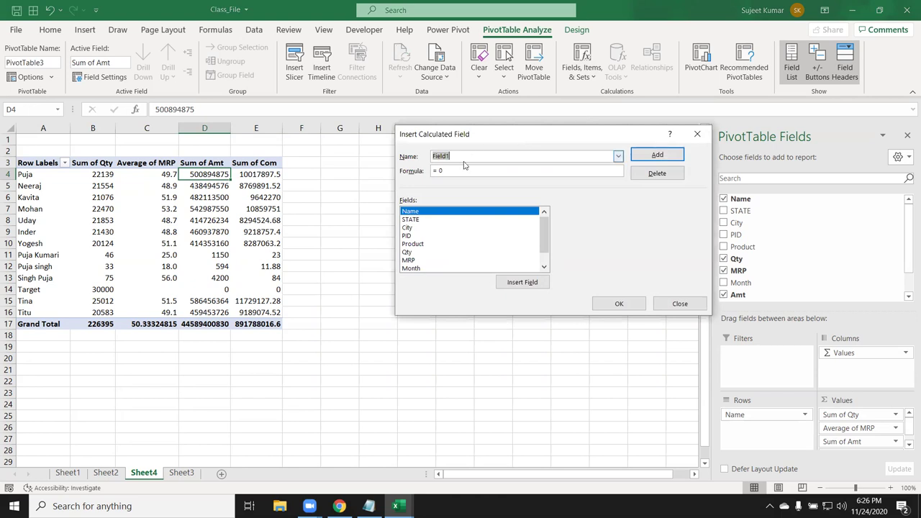
pyautogui.write('GST')
pyautogui.moveTo(543, 234); pyautogui.dragTo(544, 249)
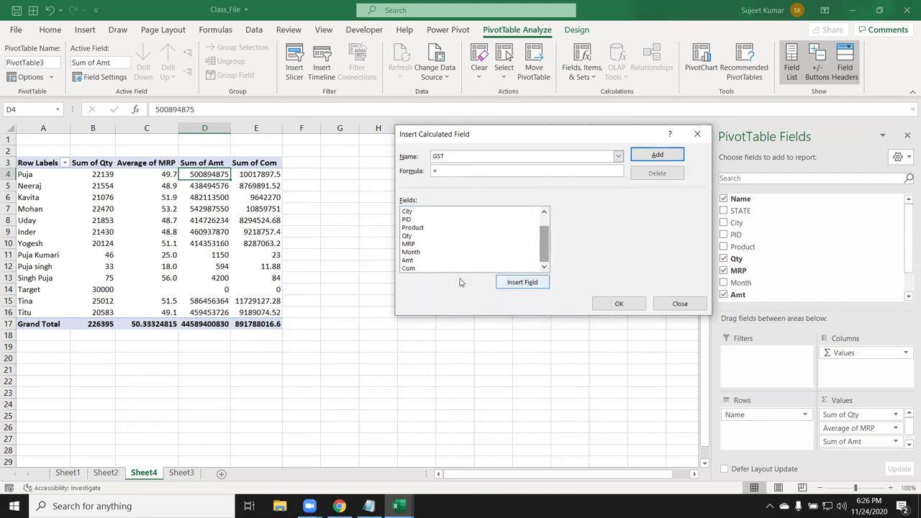
pyautogui.doubleClick(426, 261)
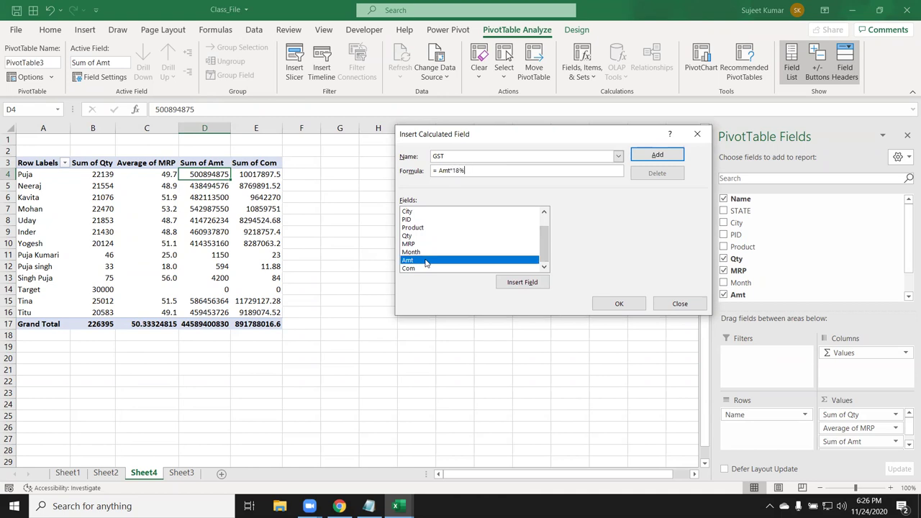
pyautogui.click(653, 162)
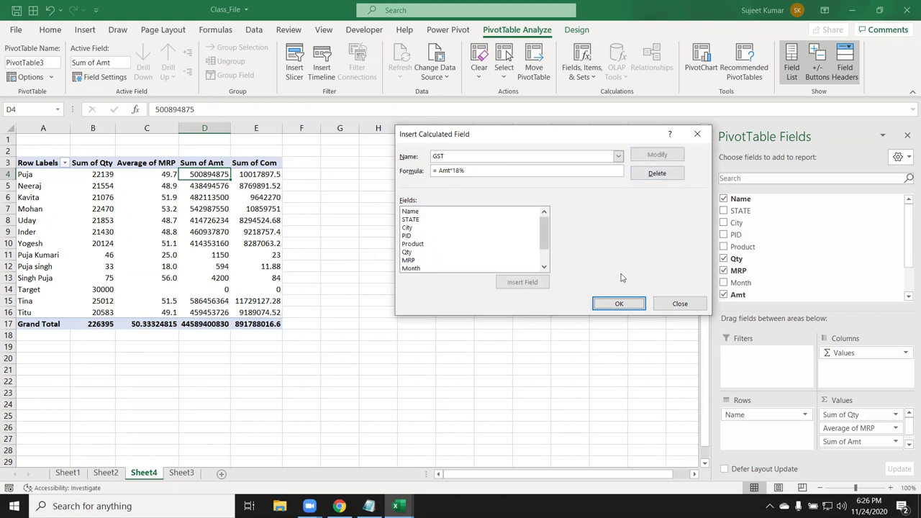
pyautogui.click(618, 304)
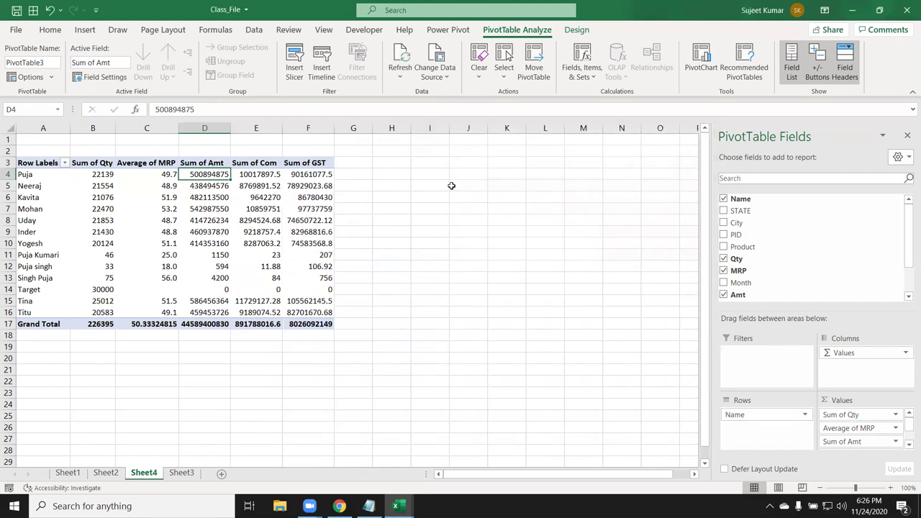
# Create calculated field Total with formula =Amt+Com+GST.
pyautogui.click(596, 72)
pyautogui.click(597, 93)
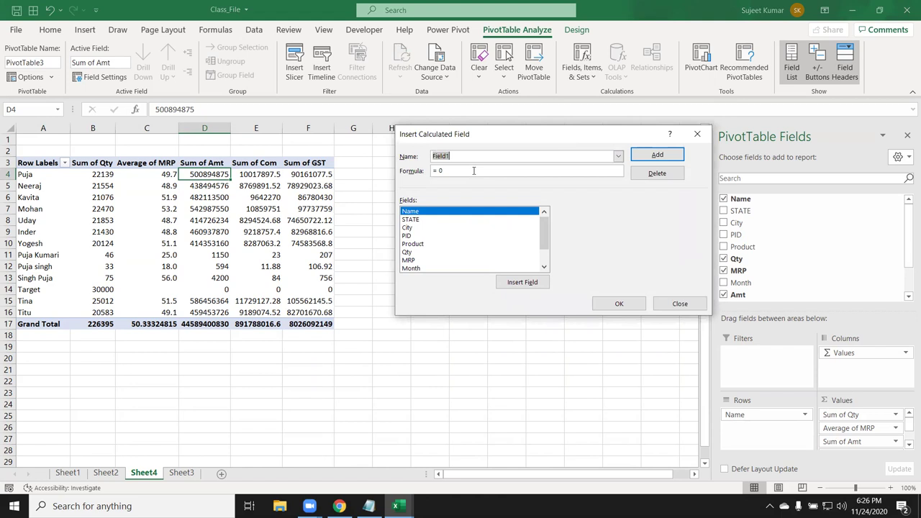
pyautogui.write('TT')
pyautogui.scroll(-1, 486, 225)
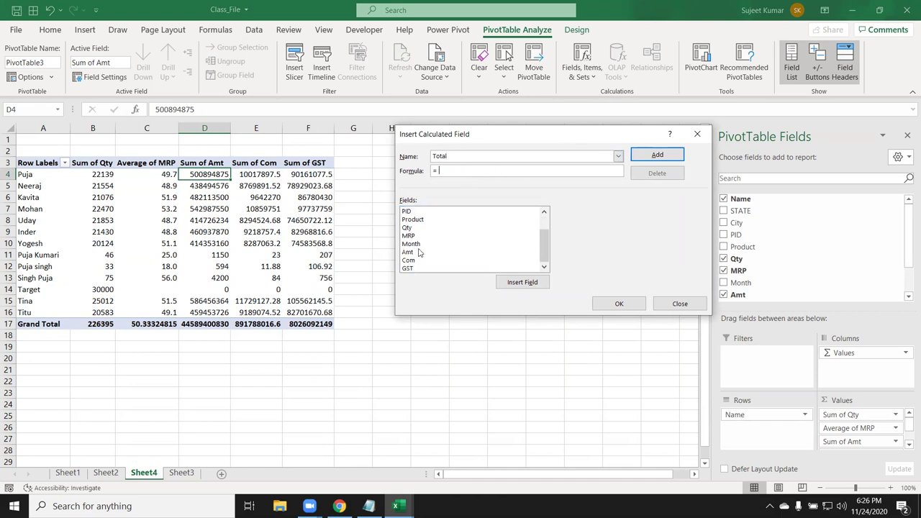
pyautogui.click(421, 251)
pyautogui.click(516, 282)
pyautogui.write('+')
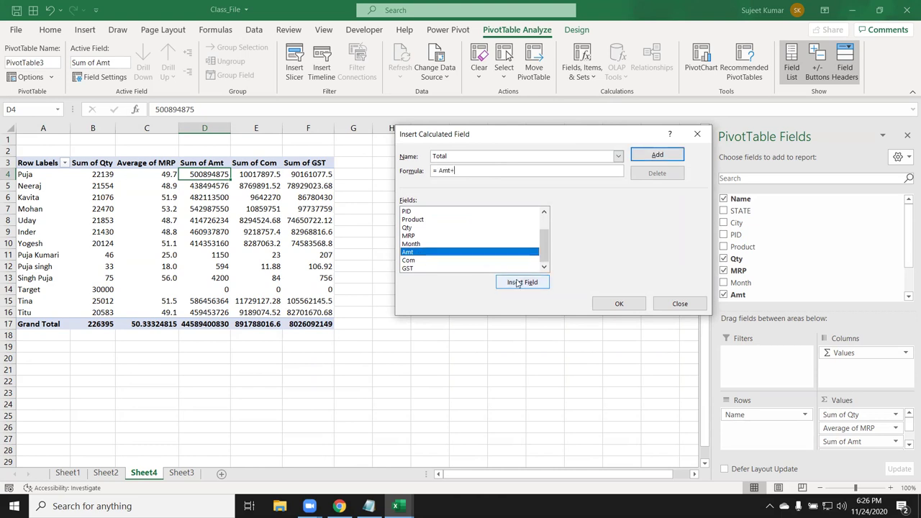
pyautogui.doubleClick(433, 260)
pyautogui.write('+')
pyautogui.click(423, 269)
pyautogui.doubleClick(423, 268)
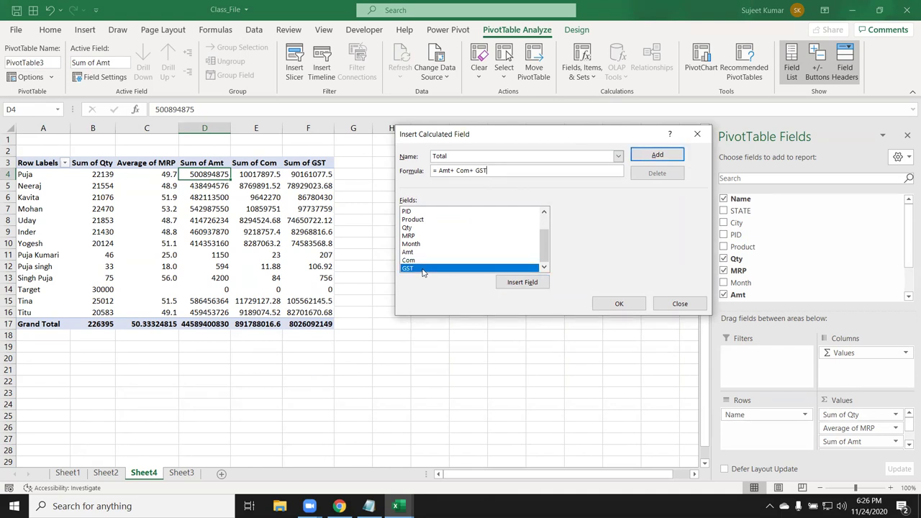
pyautogui.click(669, 153)
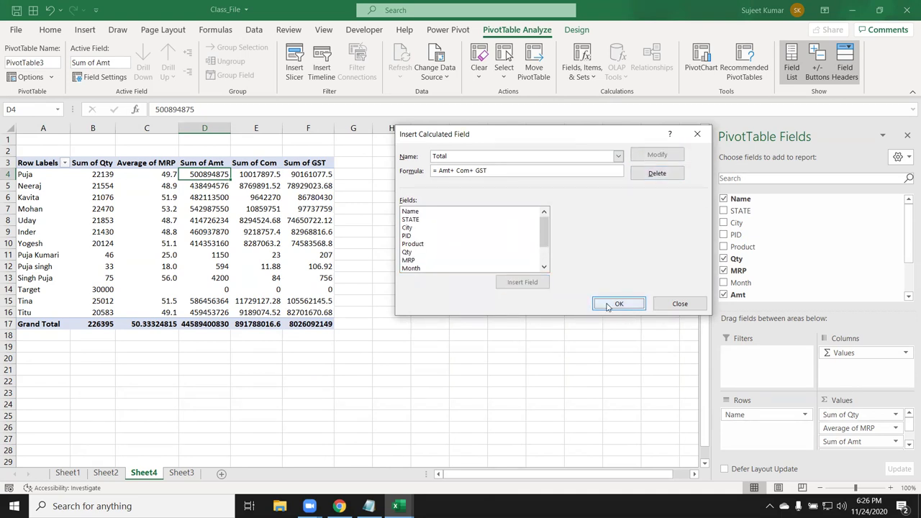
pyautogui.click(608, 305)
pyautogui.click(363, 196)
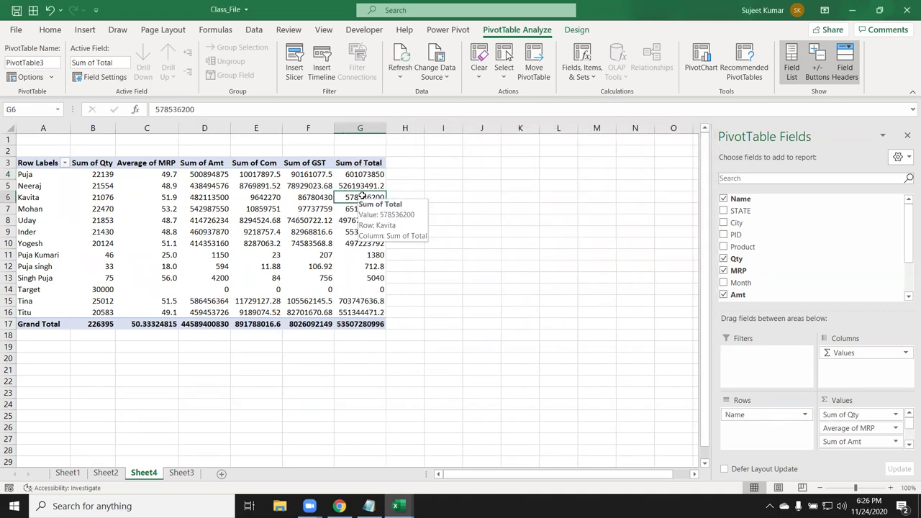
pyautogui.moveTo(371, 176); pyautogui.dragTo(341, 283)
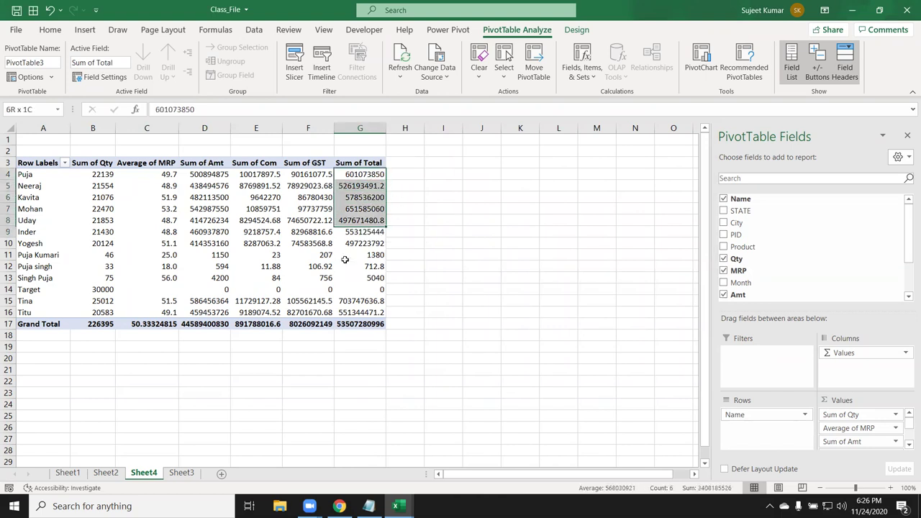
pyautogui.click(348, 267)
pyautogui.click(360, 199)
pyautogui.click(354, 243)
pyautogui.click(358, 268)
pyautogui.click(356, 286)
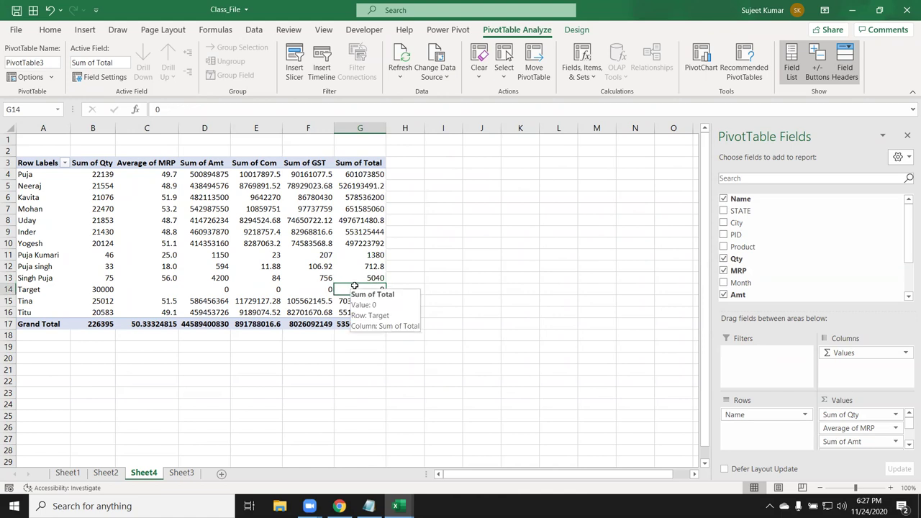
pyautogui.click(366, 256)
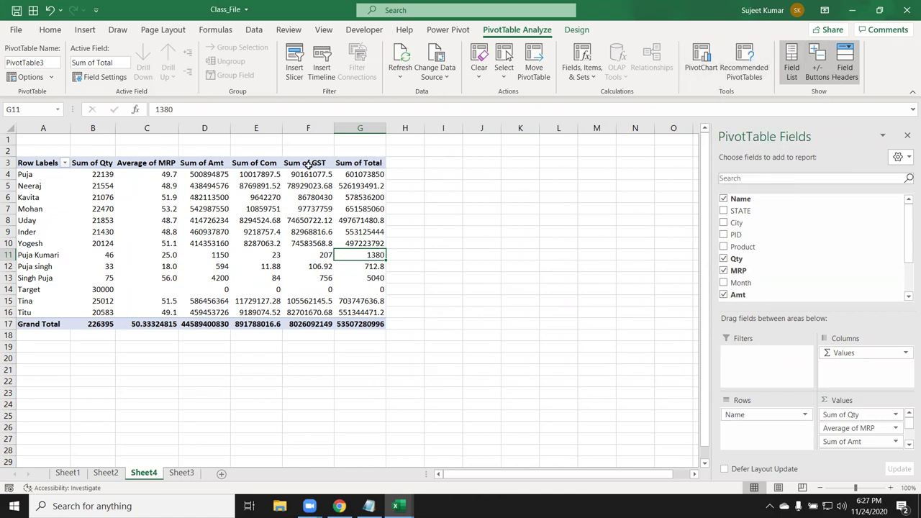
pyautogui.click(107, 165)
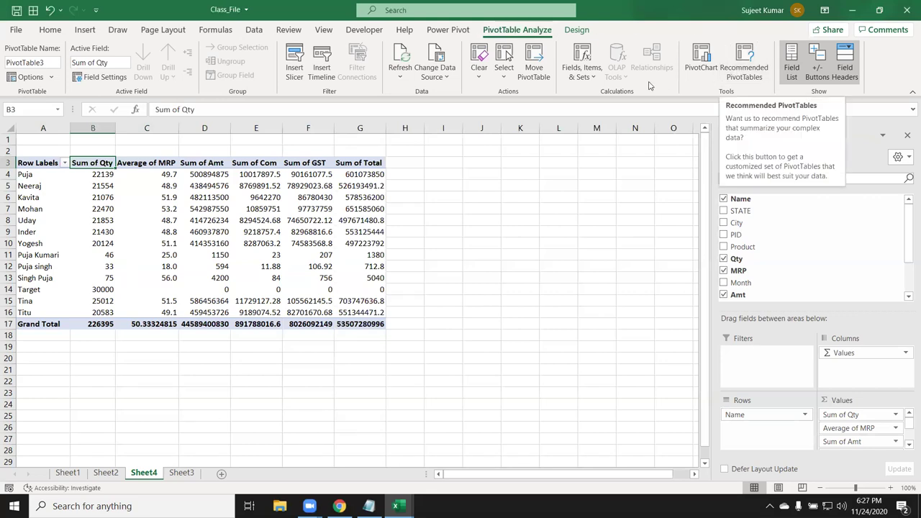
# Start a calculated field named RTotal with formula round(Total,0.
pyautogui.click(582, 67)
pyautogui.click(592, 93)
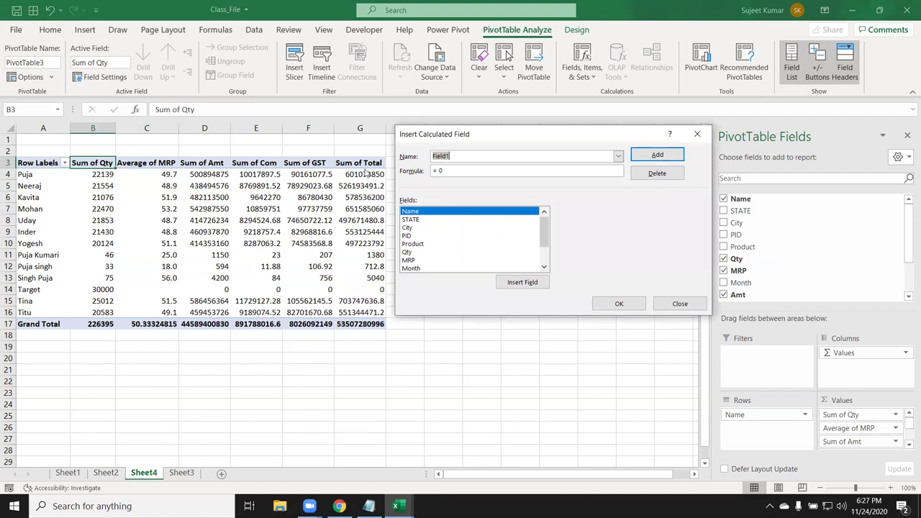
pyautogui.write('R')
pyautogui.write('et')
pyautogui.press('BackSpace')
pyautogui.press('BackSpace')
pyautogui.write('Total')
pyautogui.click(464, 171)
pyautogui.press('BackSpace')
pyautogui.press('BackSpace')
pyautogui.write('round(')
pyautogui.scroll(-2, 440, 212)
pyautogui.doubleClick(428, 268)
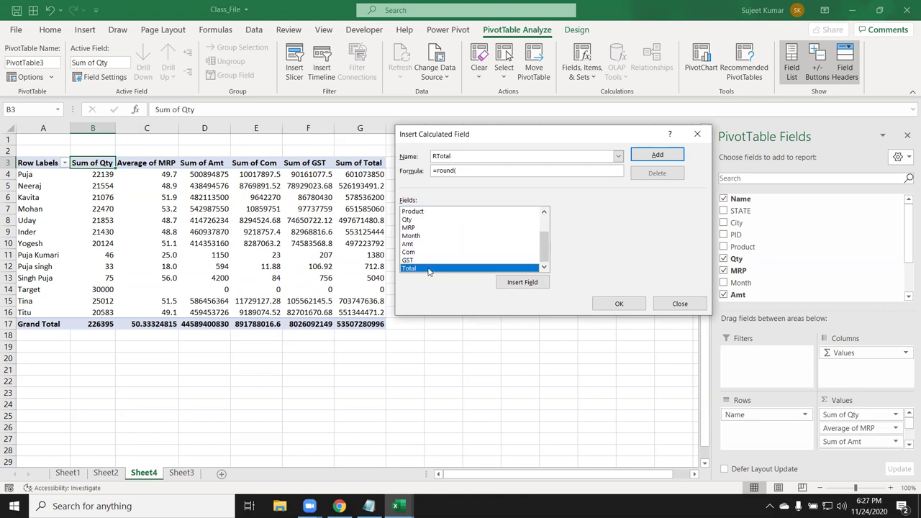
pyautogui.write(' Total,0')
pyautogui.press('Return')
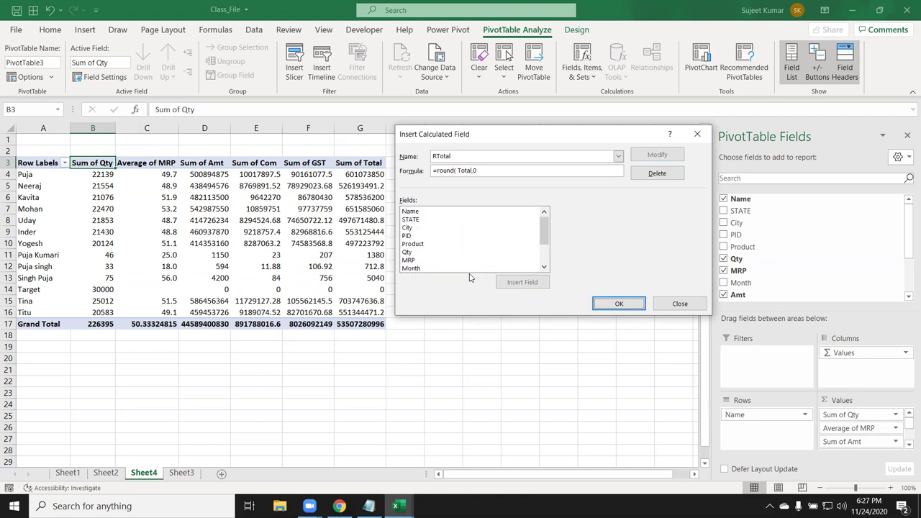
# Close the bracket so RTotal reads =round(Total,0) and add it to the pivot table.
pyautogui.click(506, 171)
pyautogui.write(')')
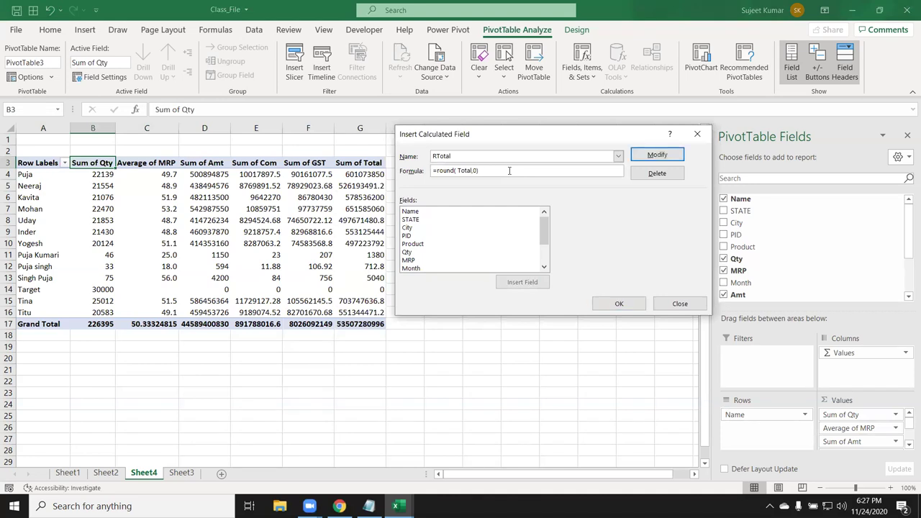
pyautogui.click(658, 158)
pyautogui.scroll(-1, 473, 217)
pyautogui.scroll(1, 474, 217)
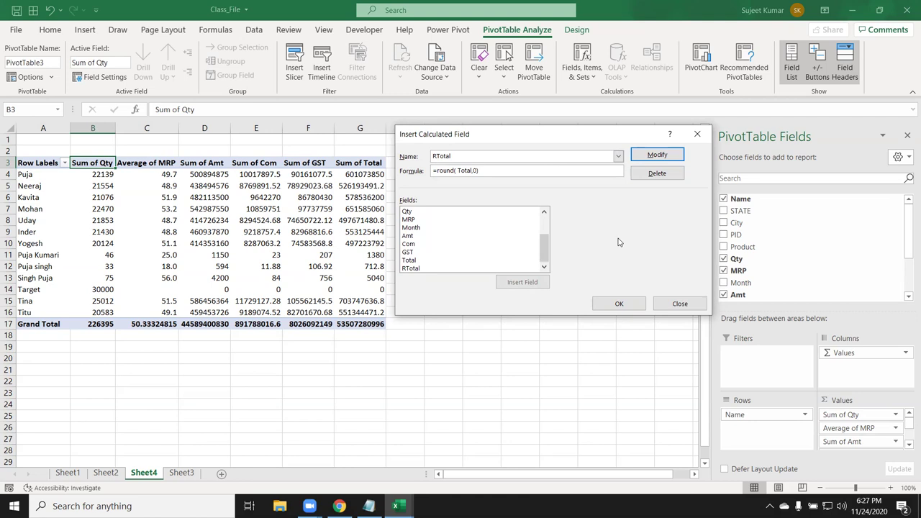
pyautogui.click(656, 156)
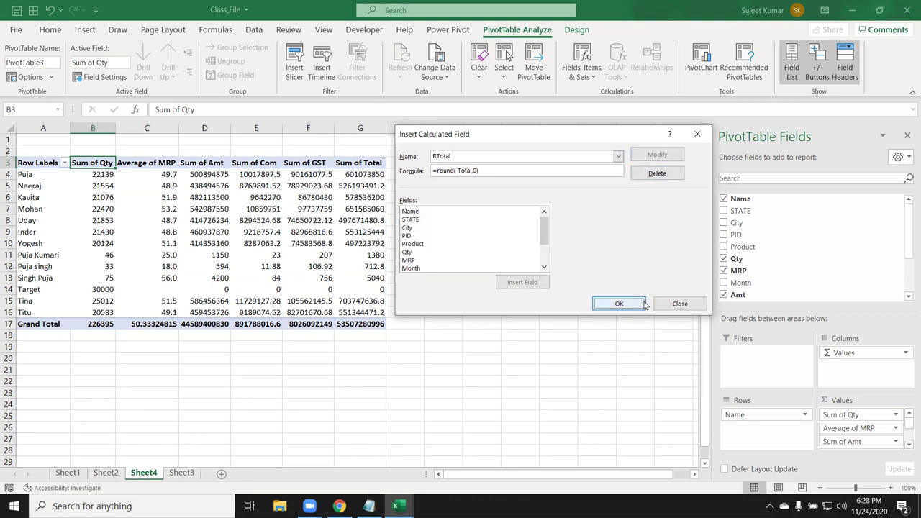
pyautogui.click(642, 305)
# Inspect the rounded Sum of RTotal values, including Target's.
pyautogui.click(413, 186)
pyautogui.click(413, 232)
pyautogui.click(405, 286)
pyautogui.moveTo(404, 286)
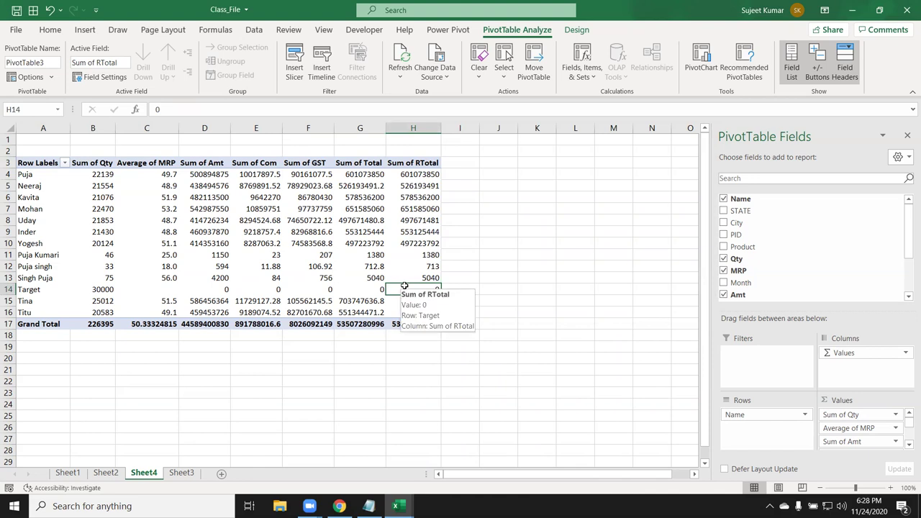
pyautogui.moveTo(261, 249)
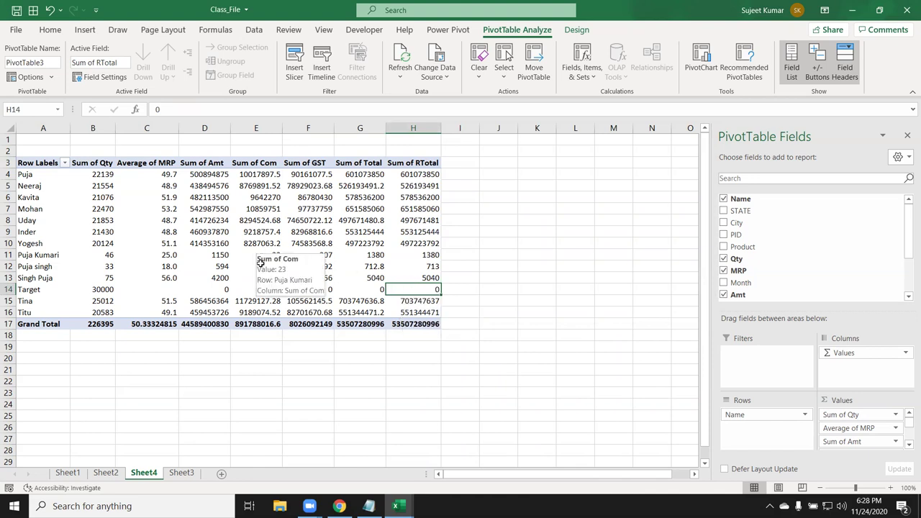
# Insert a new PivotTable from the Sheet3 data onto a new sheet.
pyautogui.click(181, 473)
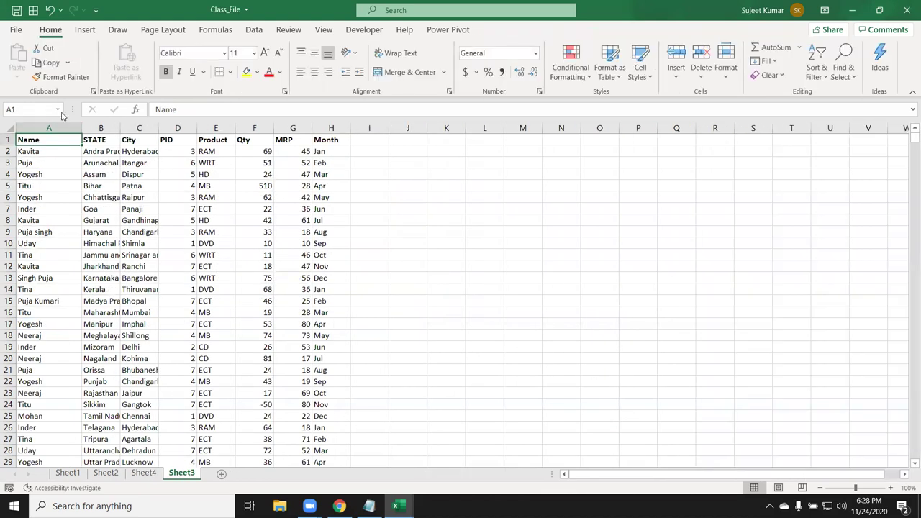
pyautogui.click(85, 31)
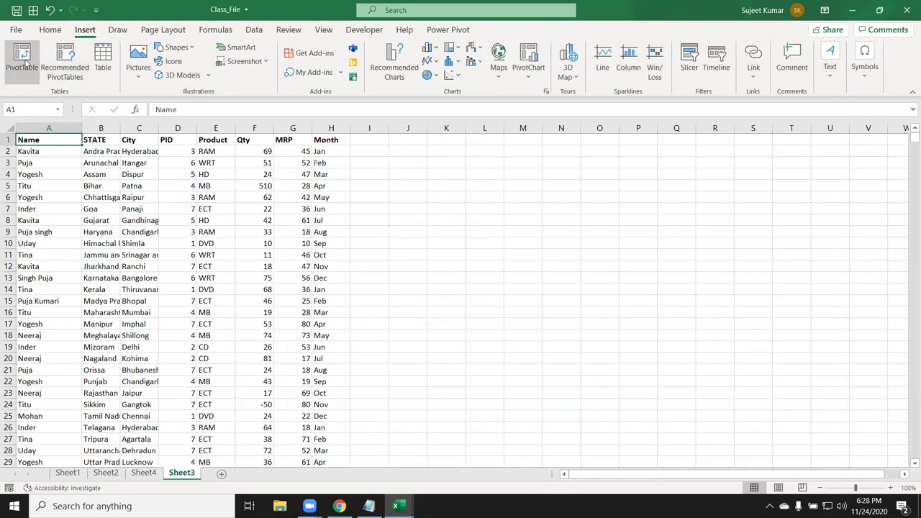
pyautogui.click(21, 59)
pyautogui.click(593, 315)
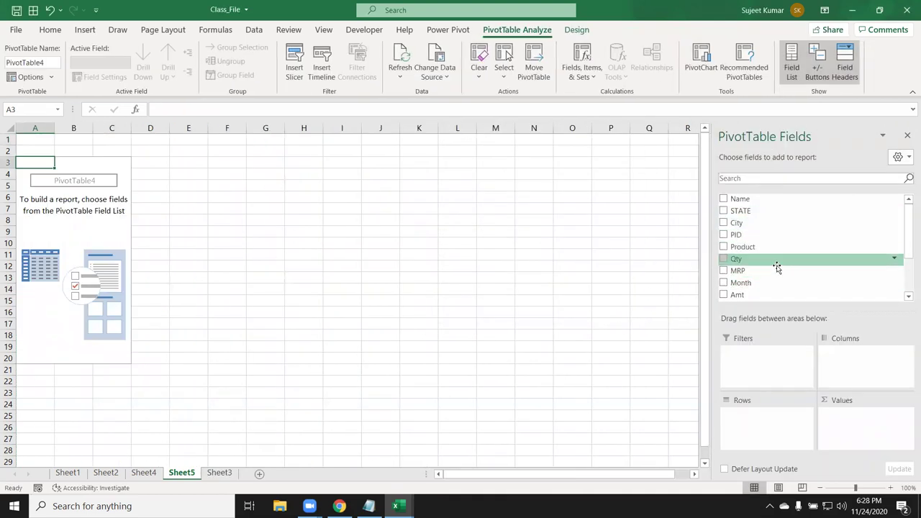
# Put Name in Rows and Qty in Values of the new PivotTable.
pyautogui.scroll(-2, 763, 250)
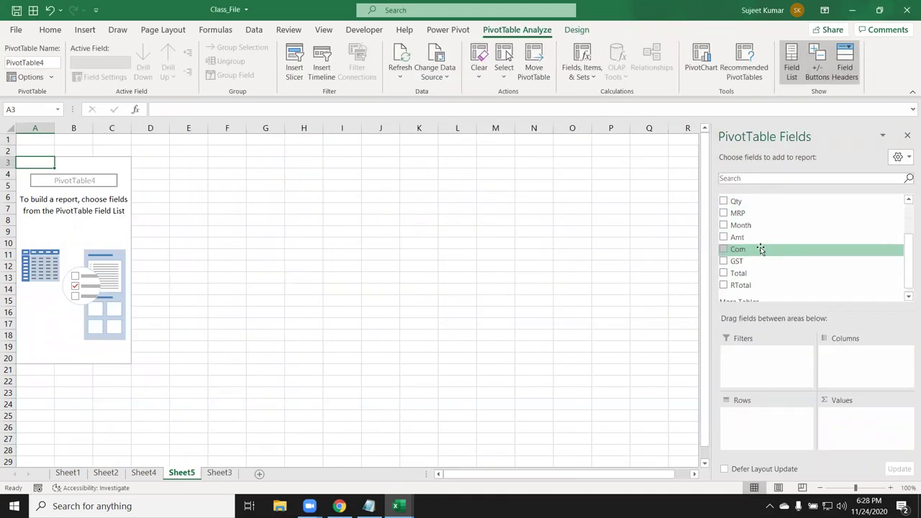
pyautogui.scroll(2, 760, 245)
pyautogui.moveTo(756, 199)
pyautogui.mouseDown()
pyautogui.moveTo(801, 415)
pyautogui.moveTo(767, 424)
pyautogui.mouseUp()
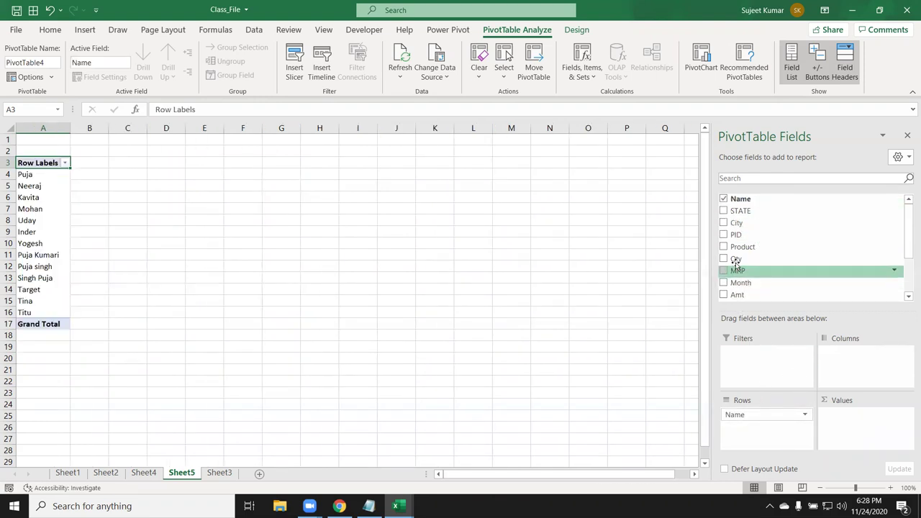
pyautogui.moveTo(733, 261); pyautogui.dragTo(836, 416)
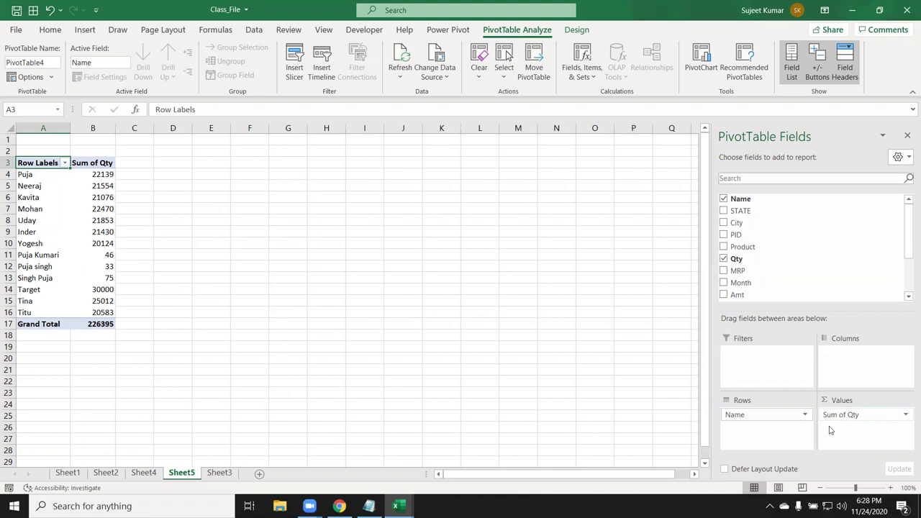
# Add calculated field INC with formula =IF(Qty<=20000,5000,IF(Qty<=25000,10000,15000)).
pyautogui.click(592, 76)
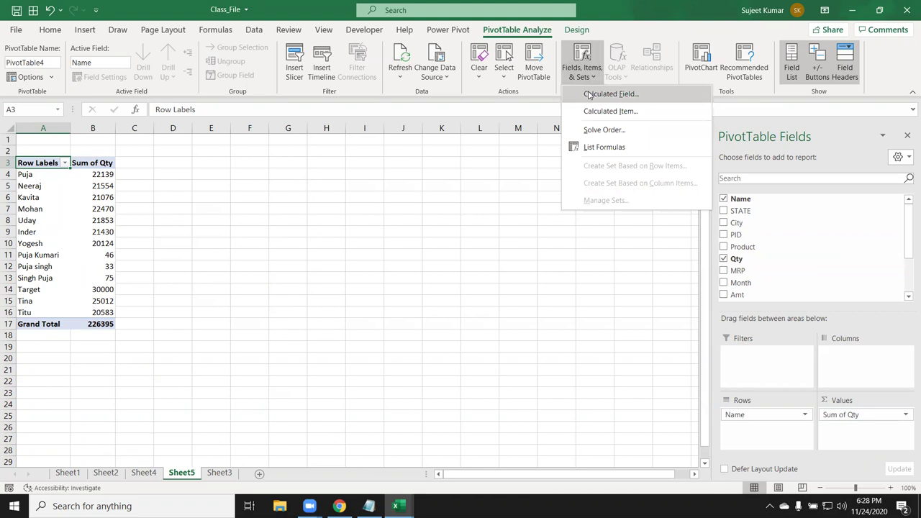
pyautogui.click(588, 94)
pyautogui.write('INC')
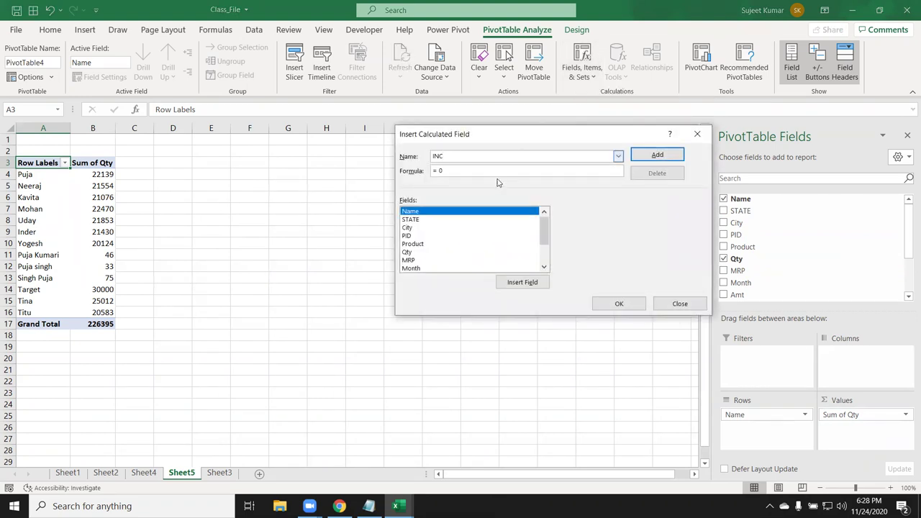
pyautogui.press('BackSpace')
pyautogui.write('f(')
pyautogui.scroll(-2, 514, 229)
pyautogui.scroll(2, 435, 266)
pyautogui.scroll(-2, 436, 265)
pyautogui.scroll(2, 436, 262)
pyautogui.doubleClick(407, 252)
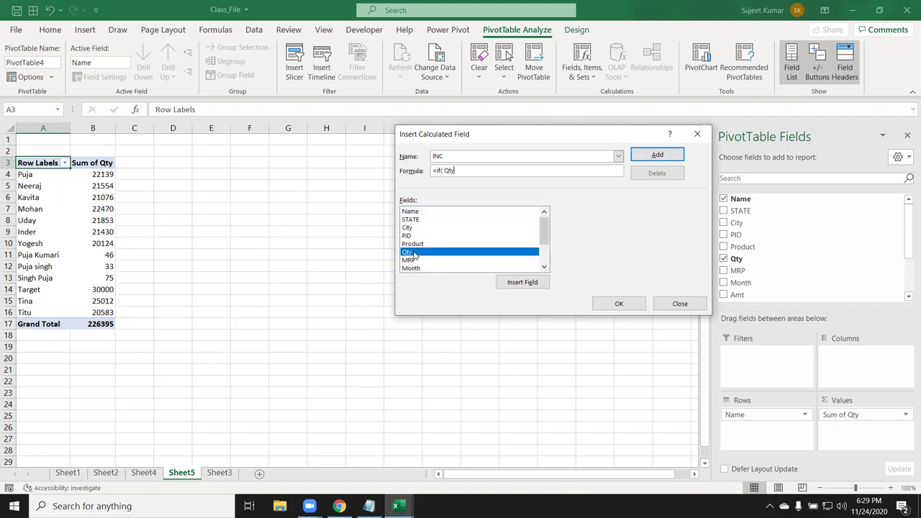
pyautogui.write('<=2000')
pyautogui.write('0,5000,i')
pyautogui.write('f(')
pyautogui.doubleClick(438, 253)
pyautogui.write('<')
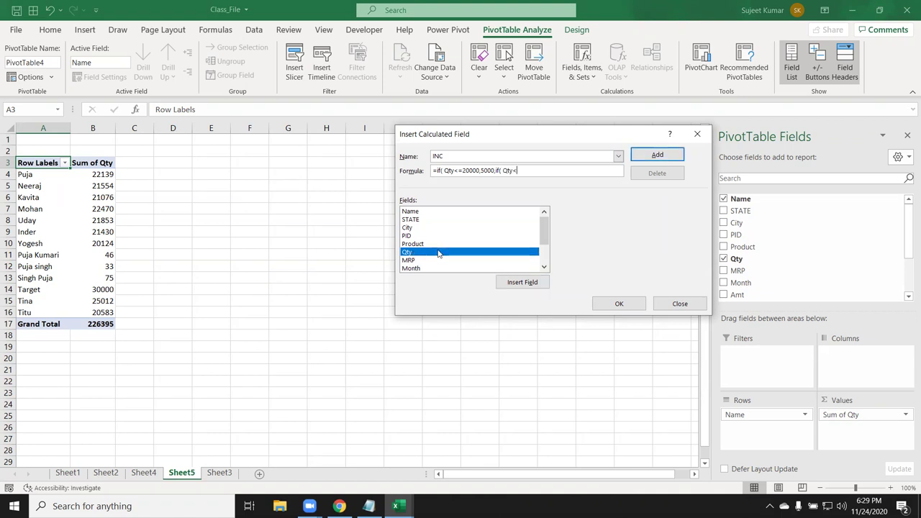
pyautogui.write('=')
pyautogui.write('25000,10000,')
pyautogui.write('15000')
pyautogui.write(')')
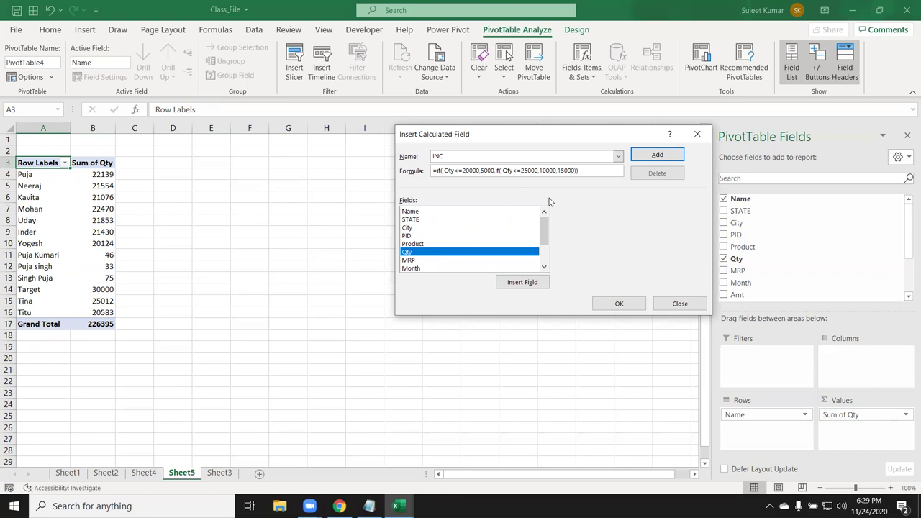
pyautogui.click(655, 157)
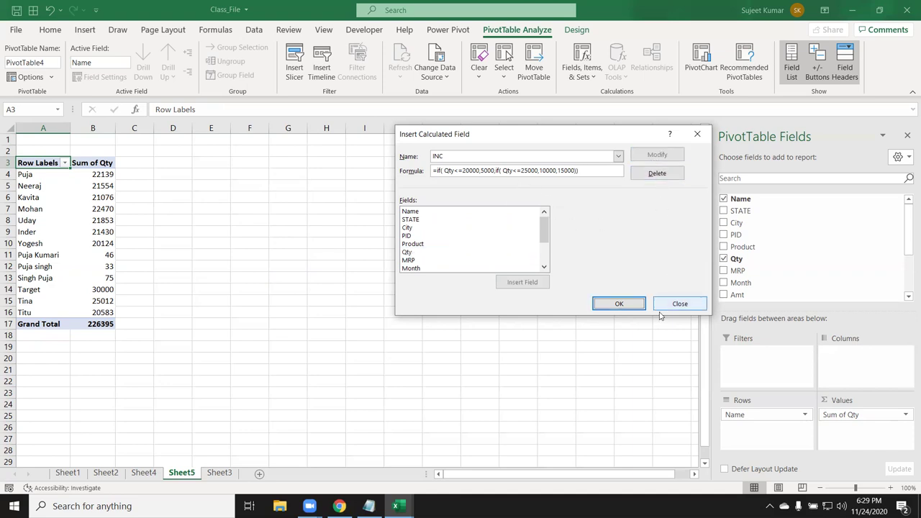
# Close the calculated field dialog and check each name's Sum of INC value up the column.
pyautogui.click(633, 304)
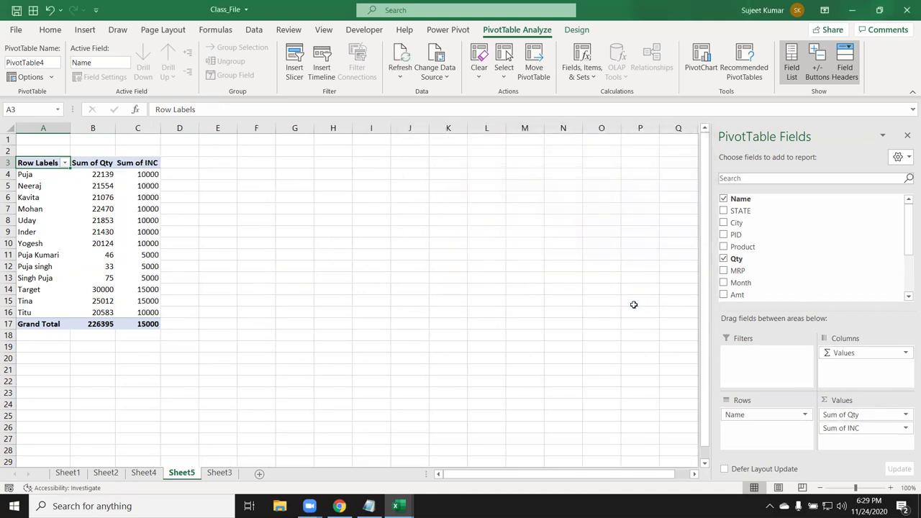
pyautogui.click(128, 306)
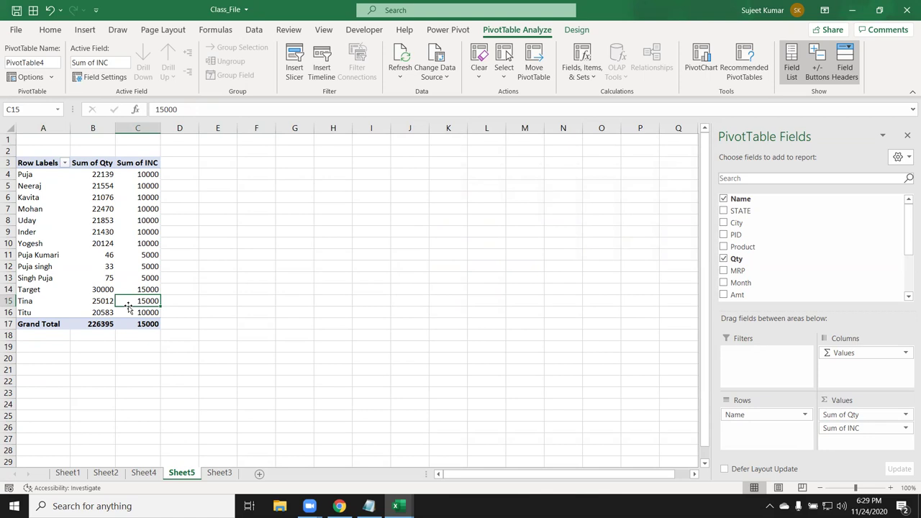
pyautogui.click(136, 288)
pyautogui.click(140, 266)
pyautogui.click(137, 245)
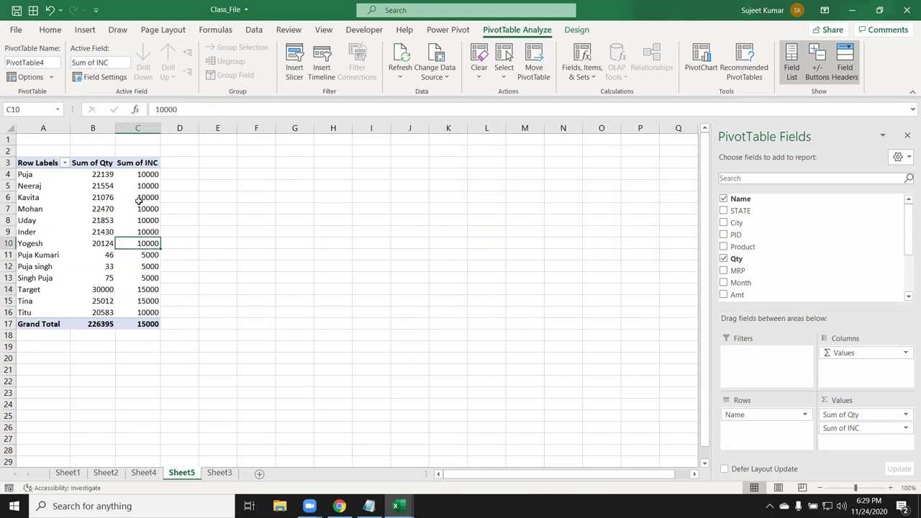
# Select the Sum of INC column, then the names, quantities and INC values together.
pyautogui.moveTo(141, 170)
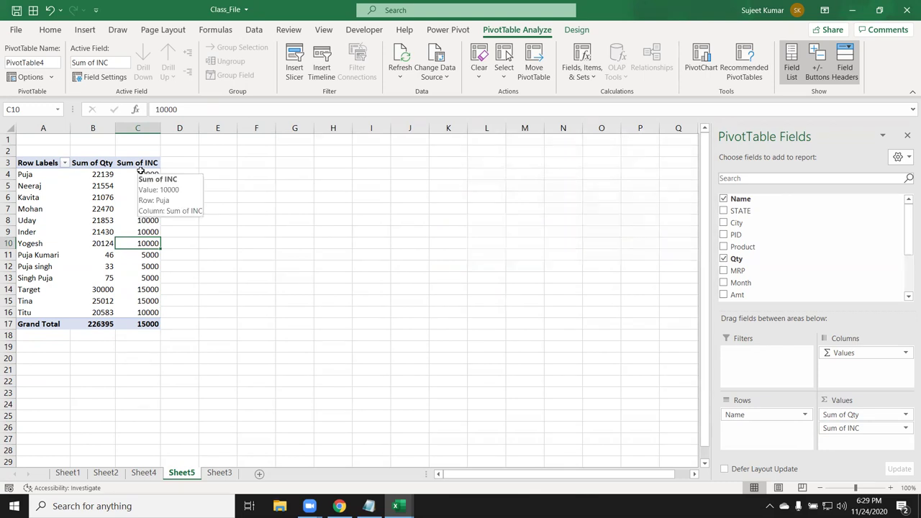
pyautogui.moveTo(140, 173); pyautogui.dragTo(141, 320)
pyautogui.click(142, 313)
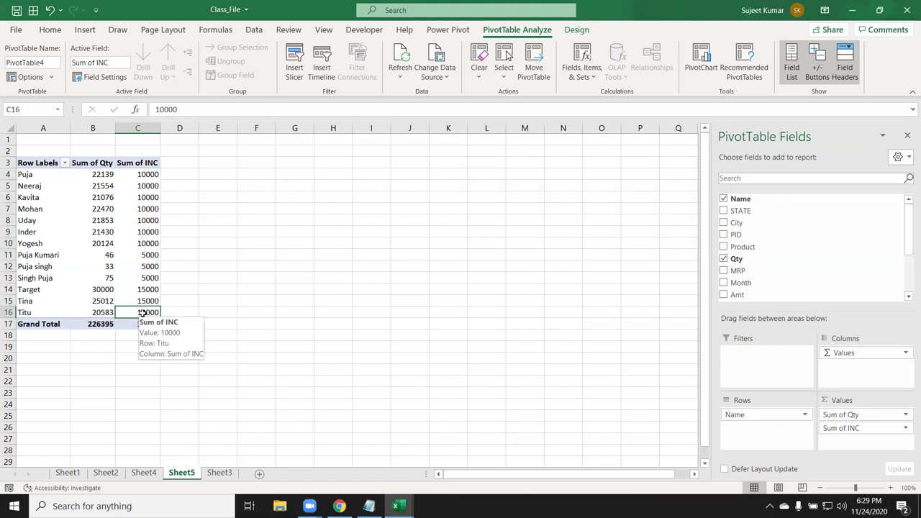
pyautogui.moveTo(137, 285); pyautogui.dragTo(22, 173)
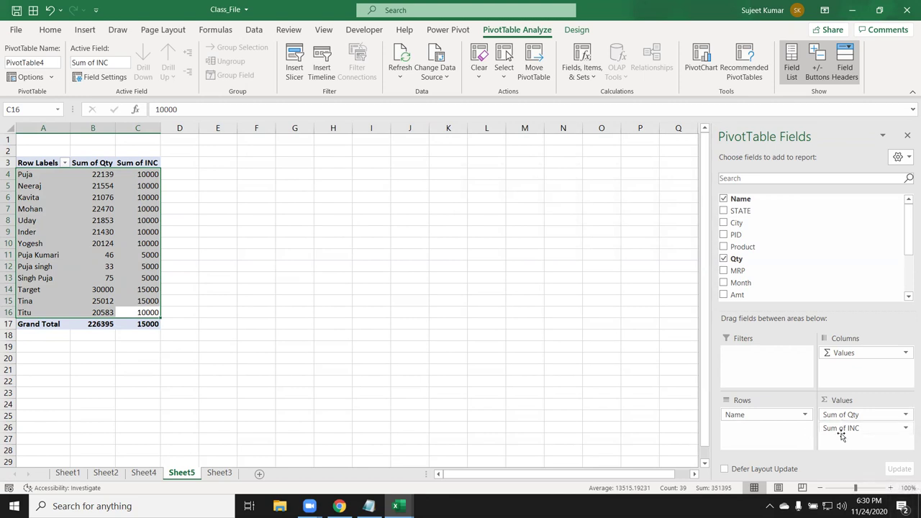
# Remove Sum of INC and Name from the pivot and put Month in the rows.
pyautogui.moveTo(841, 428); pyautogui.dragTo(830, 308)
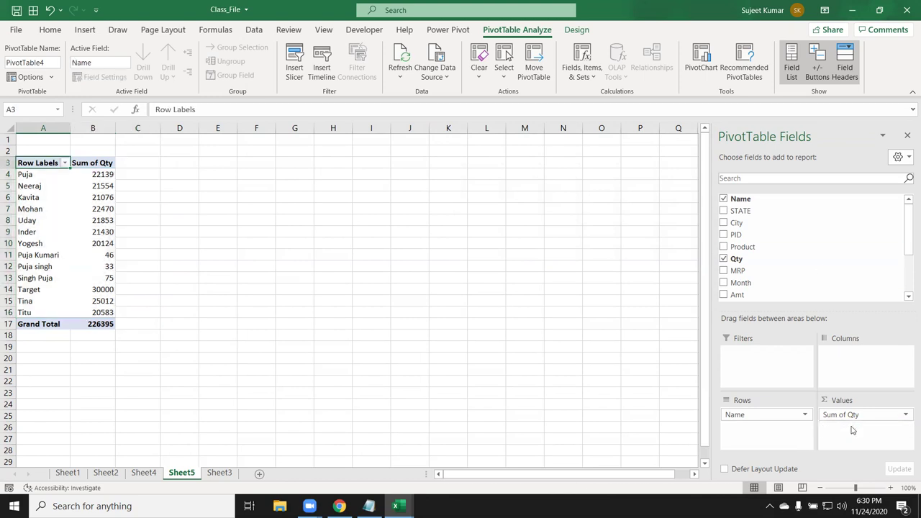
pyautogui.moveTo(772, 420); pyautogui.dragTo(788, 280)
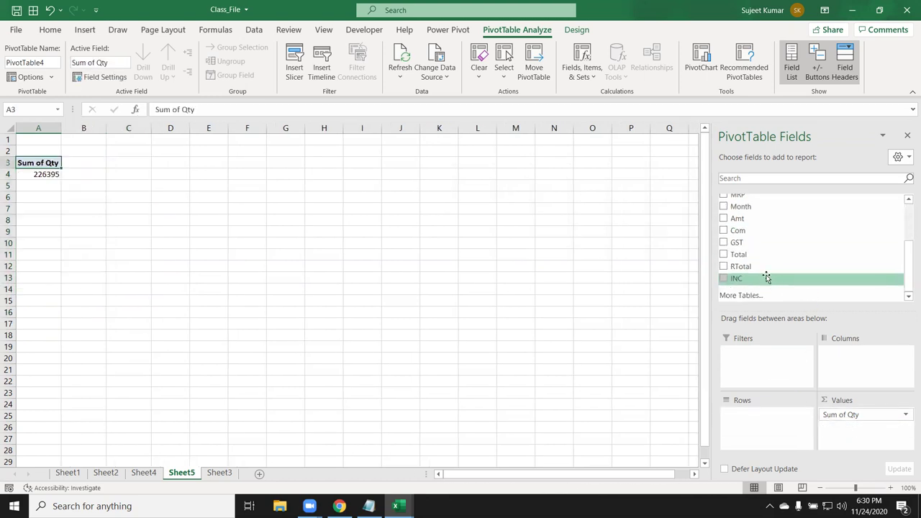
pyautogui.scroll(3, 759, 252)
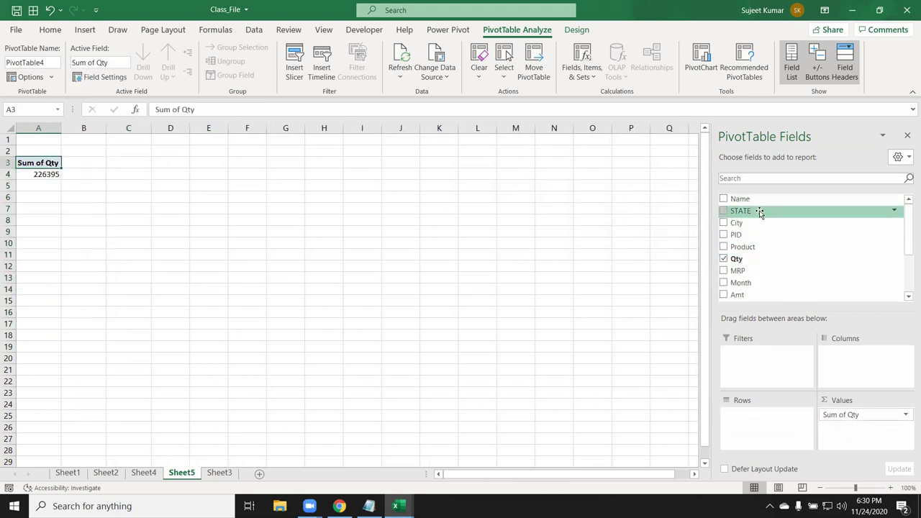
pyautogui.moveTo(773, 283); pyautogui.dragTo(770, 412)
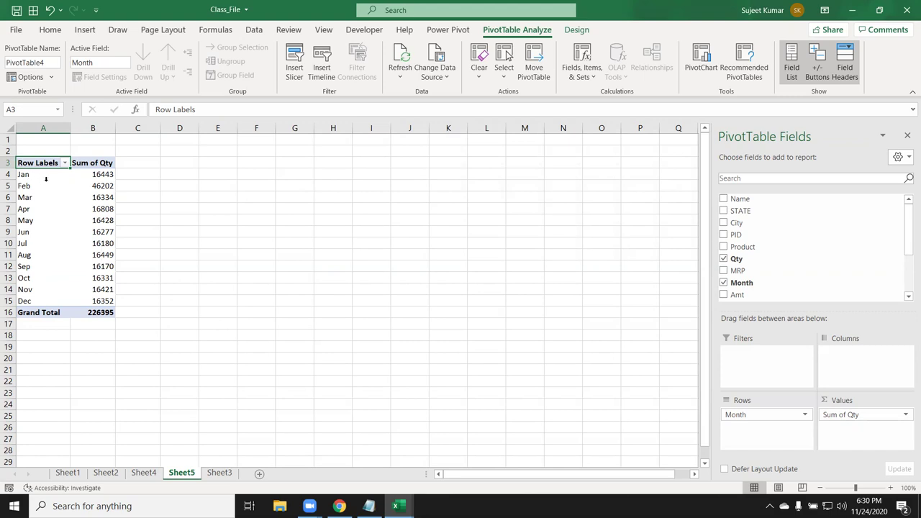
# Group Jan–Mar into Group1, check its quantity total, then undo the grouping.
pyautogui.moveTo(51, 178); pyautogui.dragTo(51, 193)
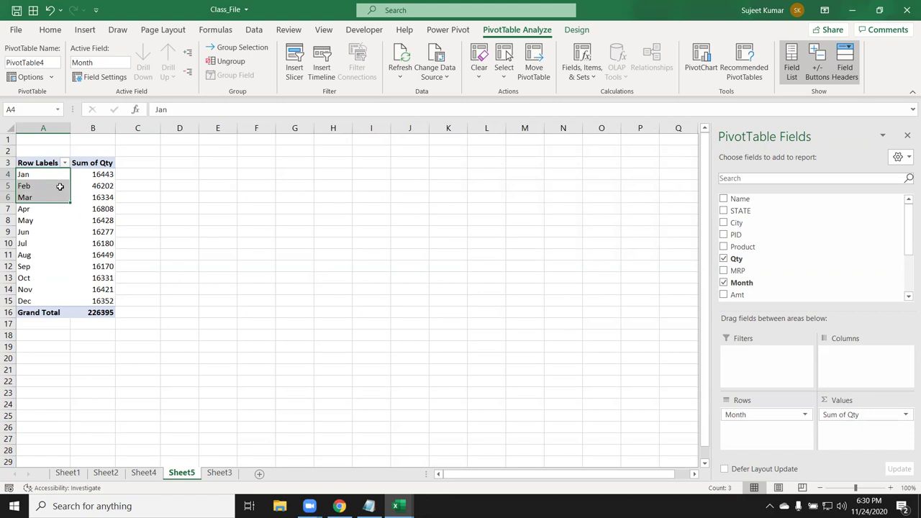
pyautogui.rightClick(62, 186)
pyautogui.click(95, 325)
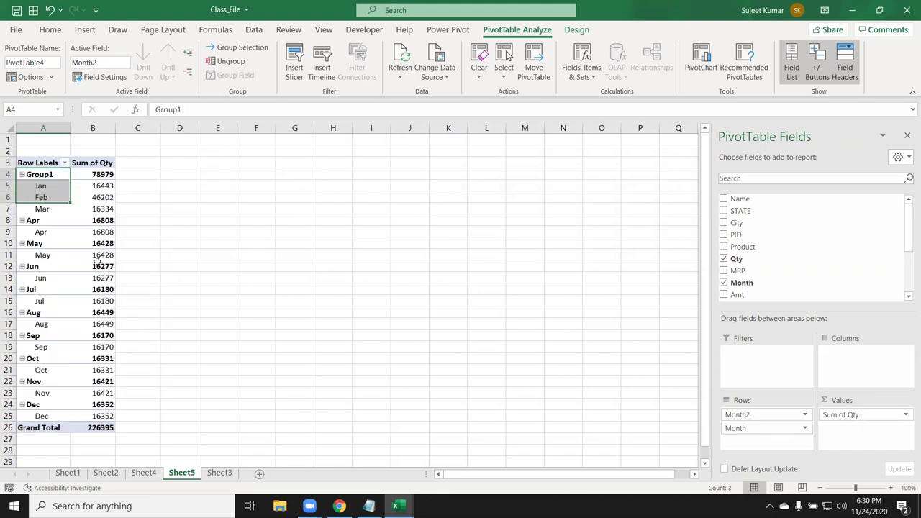
pyautogui.click(108, 176)
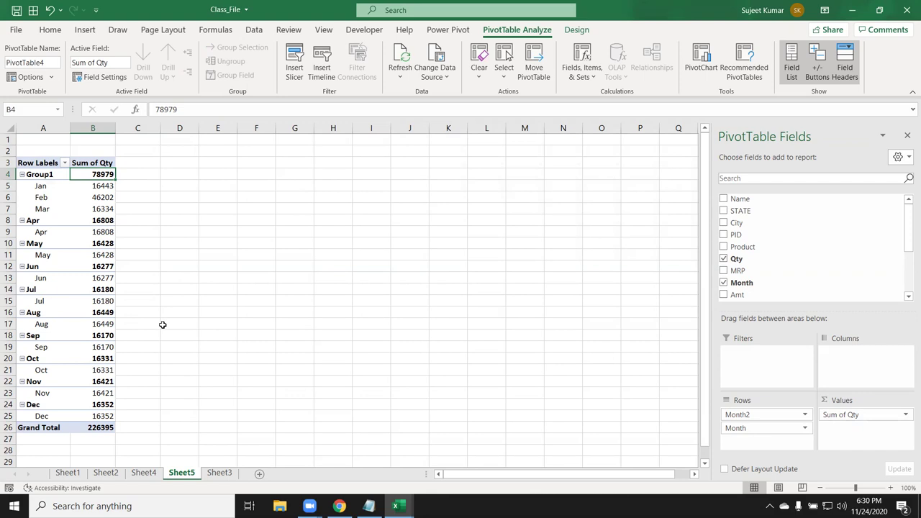
pyautogui.hotkey('ctrl', 'z')
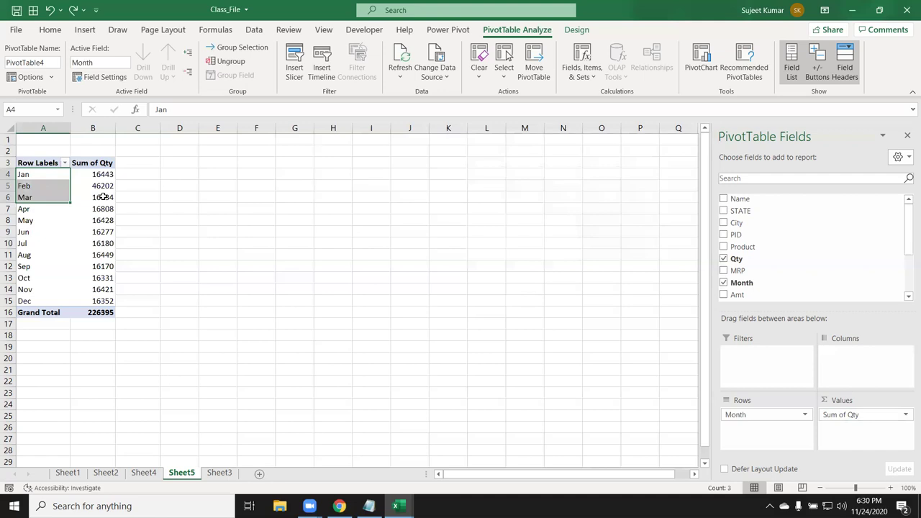
# With month cells selected, view the Fields, Items & Sets options and back out without changes.
pyautogui.click(60, 213)
pyautogui.click(92, 197)
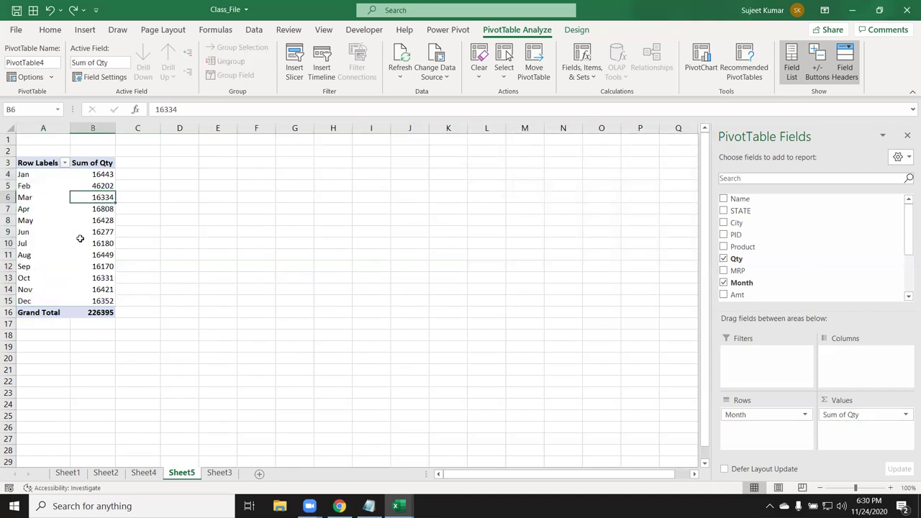
pyautogui.click(580, 75)
pyautogui.click(610, 94)
pyautogui.press('Escape')
pyautogui.click(580, 75)
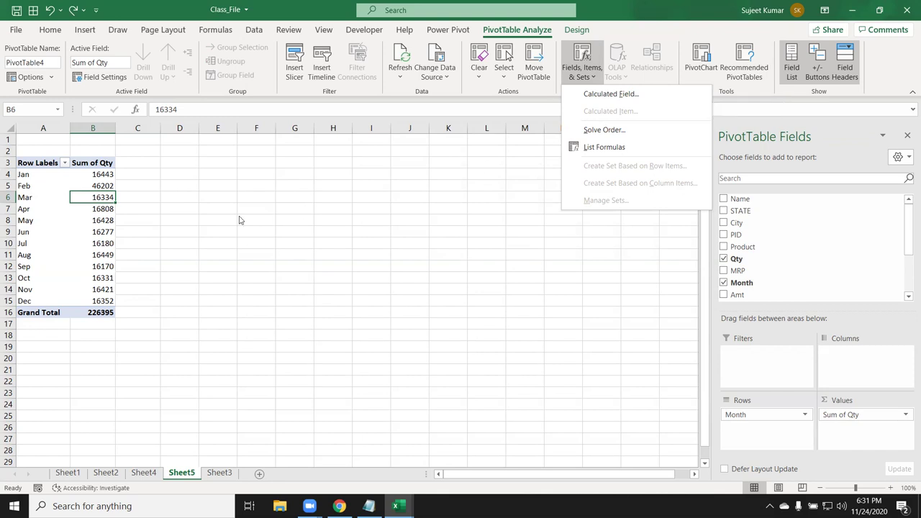
pyautogui.click(99, 223)
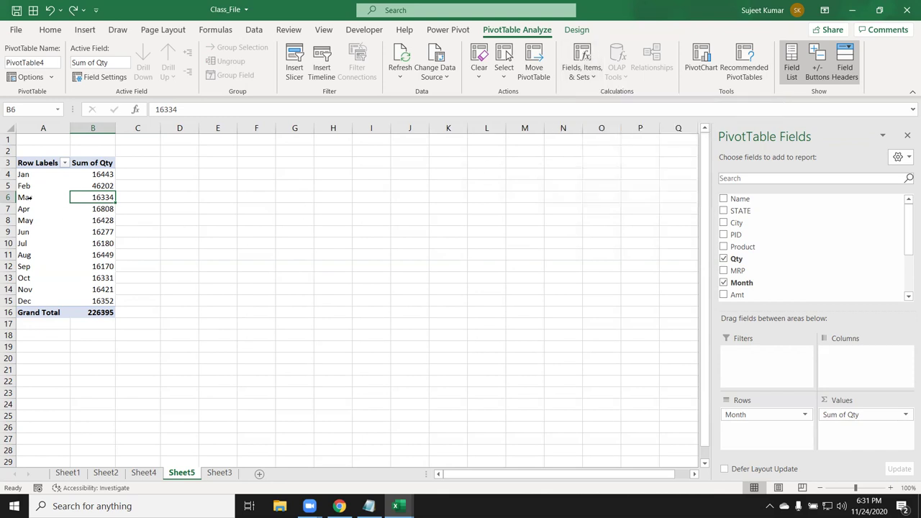
# With Mar selected, try adding a calculated item to Month and dismiss the resulting warning.
pyautogui.click(39, 196)
pyautogui.moveTo(74, 235)
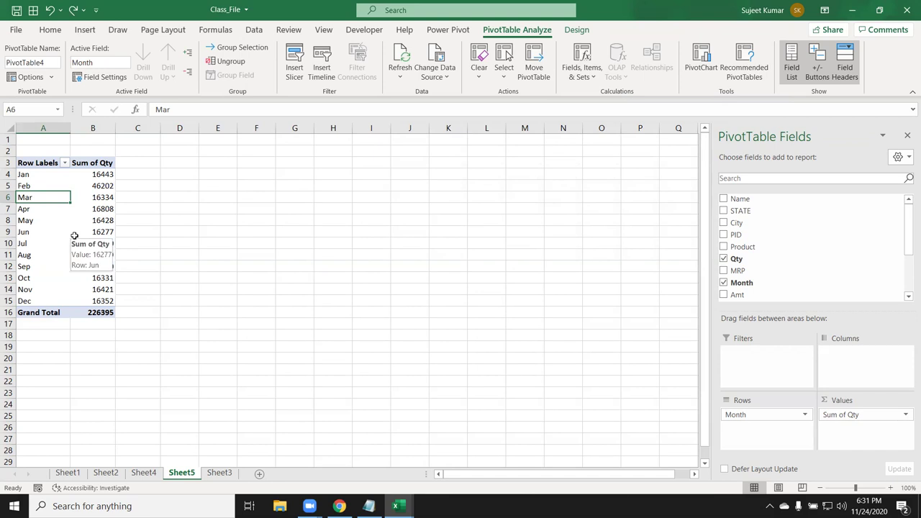
pyautogui.click(584, 73)
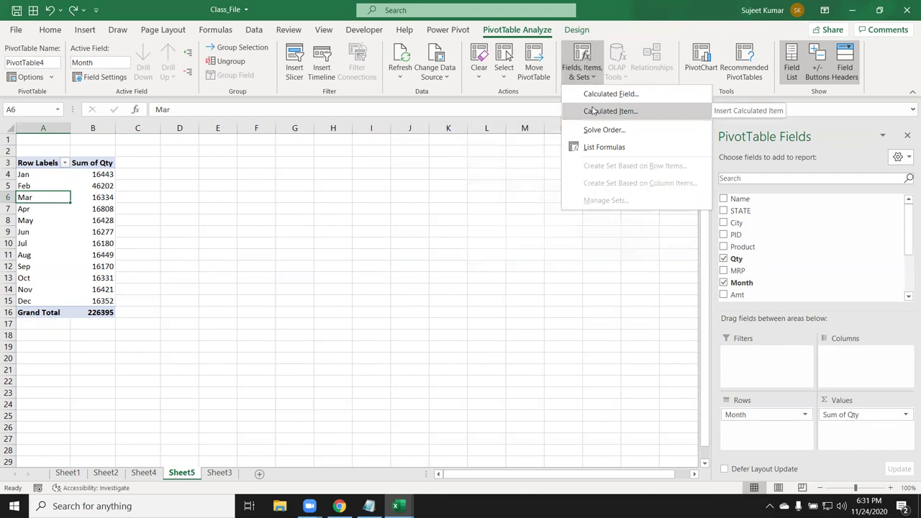
pyautogui.click(588, 113)
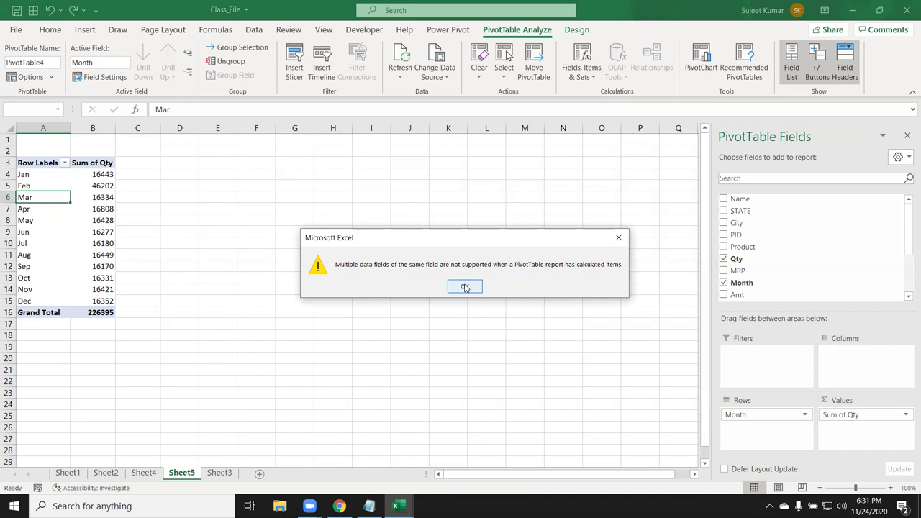
pyautogui.click(465, 287)
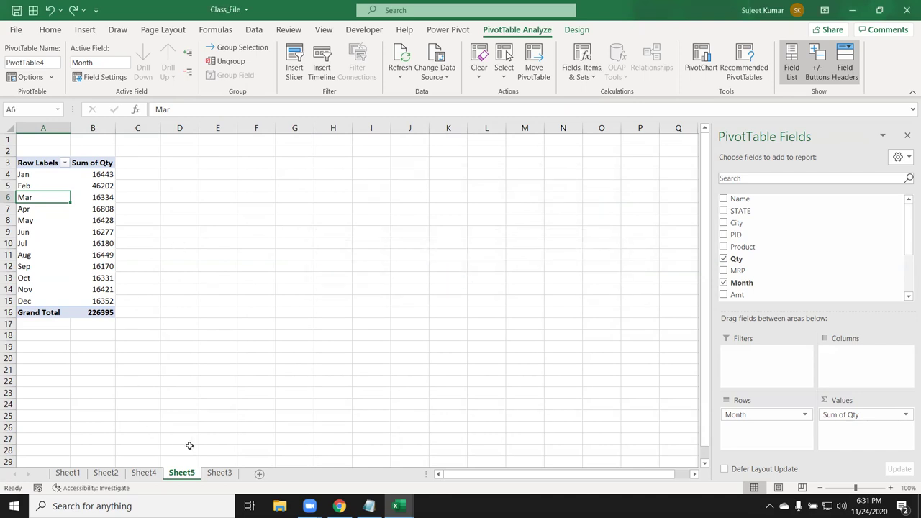
# Browse the workbook's sheets: Sheet1, Sheet2, Sheet4, Sheet3 and Sheet5.
pyautogui.click(76, 474)
pyautogui.click(116, 474)
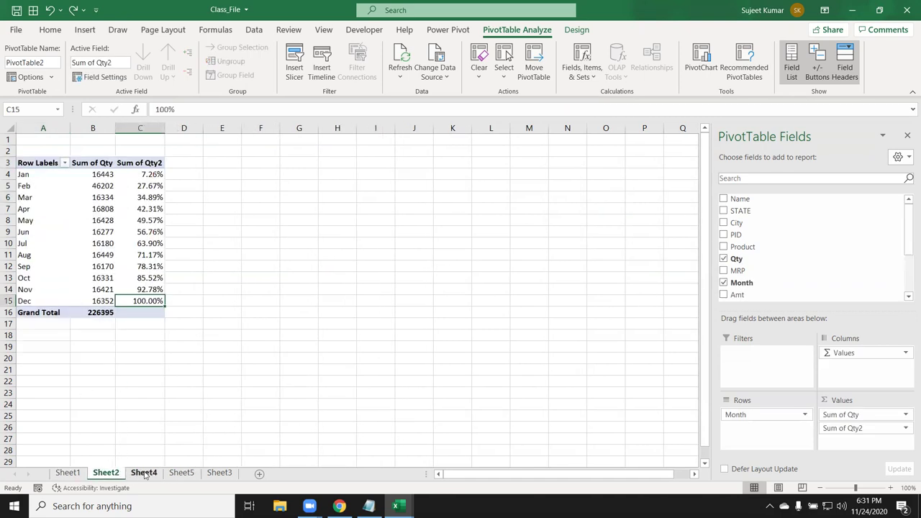
pyautogui.click(144, 475)
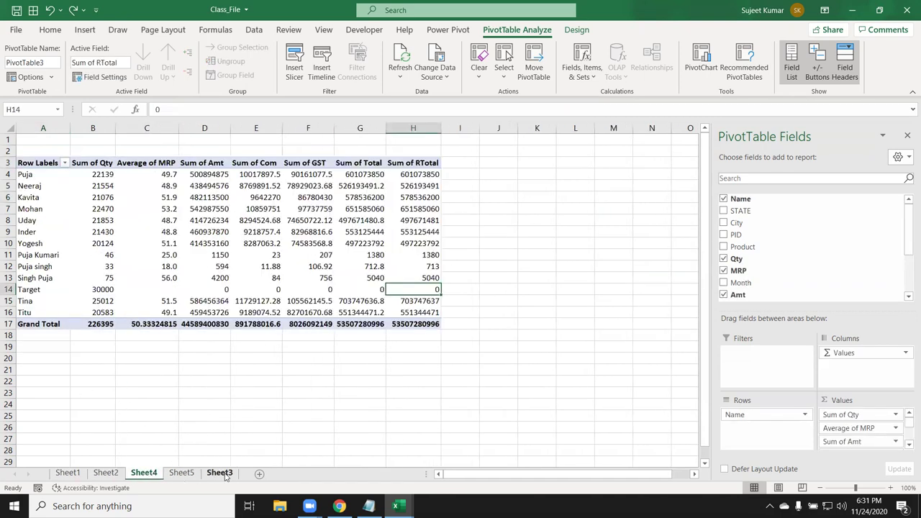
pyautogui.click(219, 473)
pyautogui.click(181, 473)
pyautogui.click(76, 471)
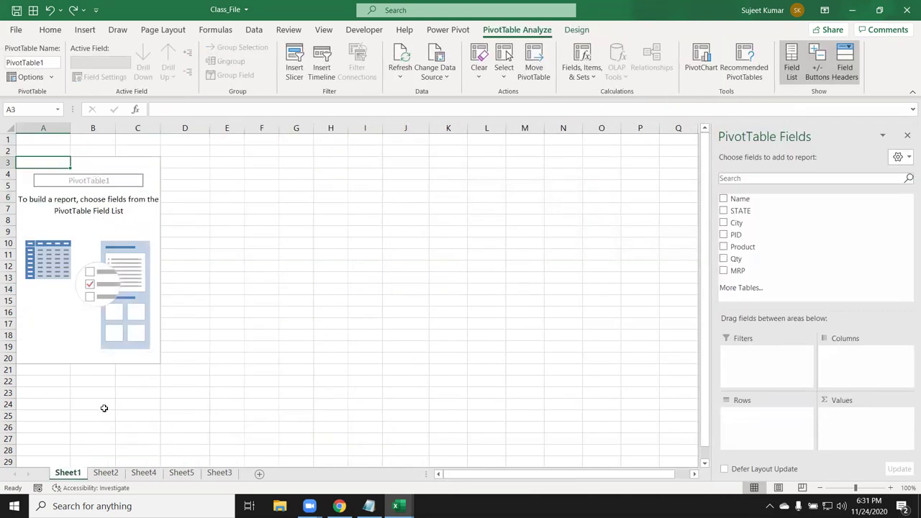
pyautogui.click(115, 473)
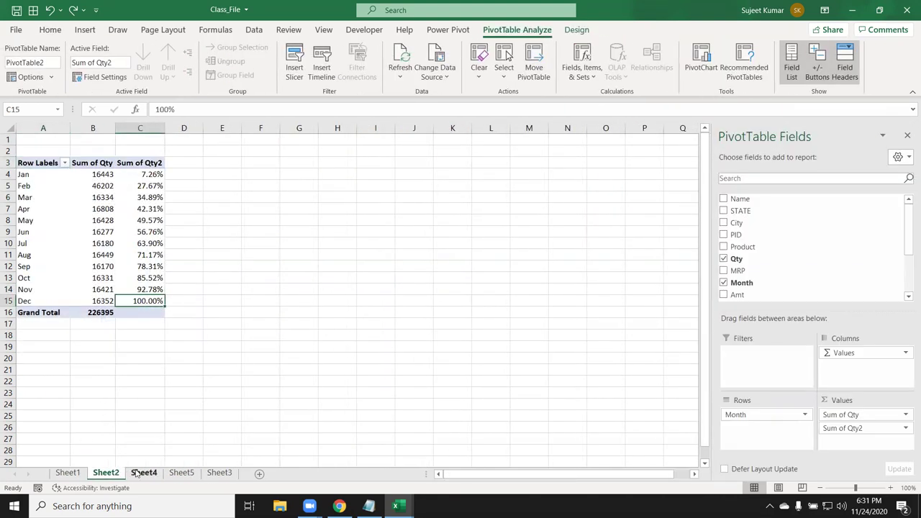
pyautogui.click(144, 473)
pyautogui.click(175, 475)
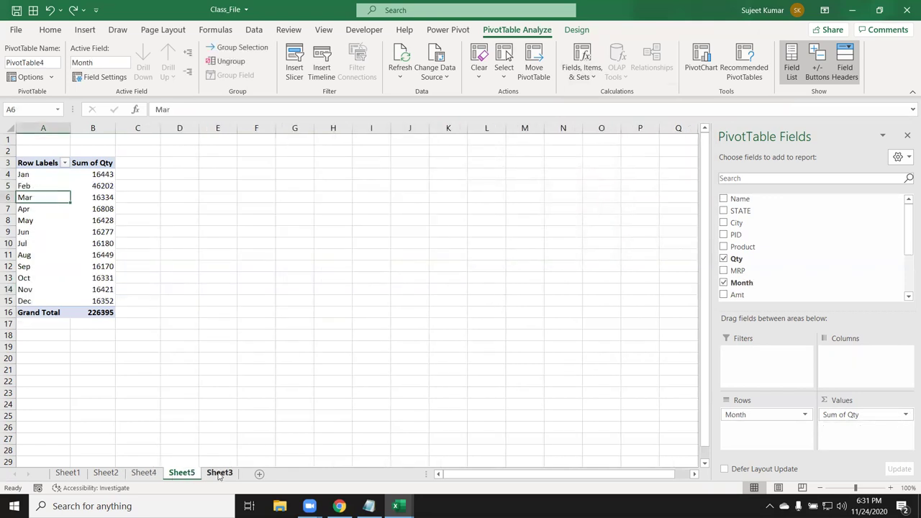
# On Sheet3, select the whole data range A1:H3915.
pyautogui.click(220, 473)
pyautogui.hotkey('ctrl', 'shift', 'Right')
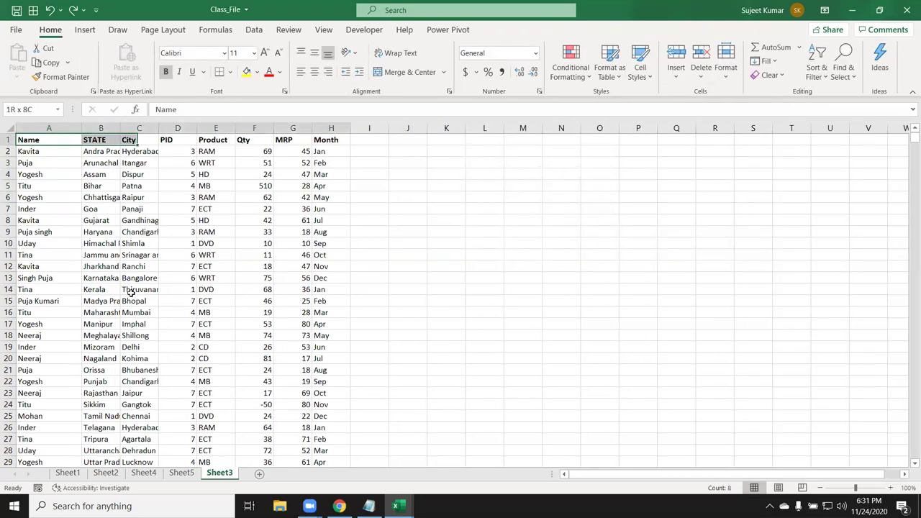
pyautogui.hotkey('ctrl', 'shift', 'Down')
# Copy the data table and paste it into a new blank workbook.
pyautogui.hotkey('ctrl', 'c')
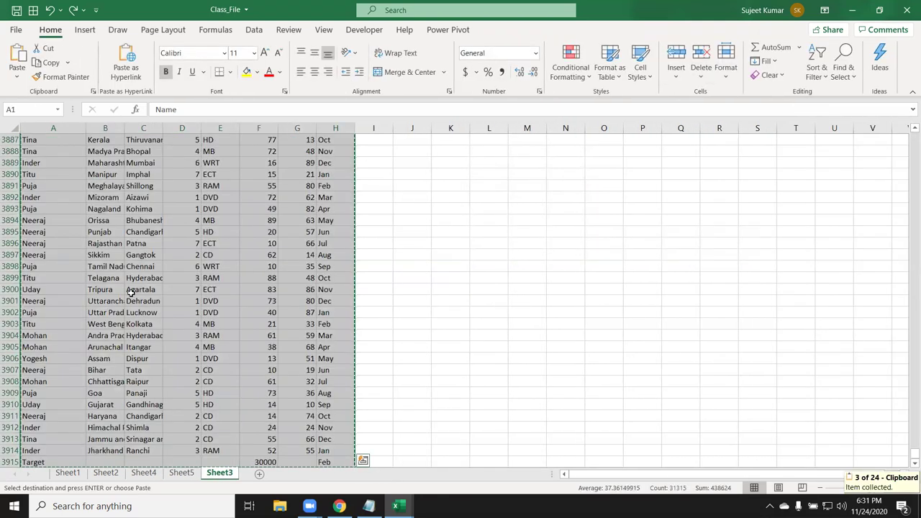
pyautogui.hotkey('ctrl', 'n')
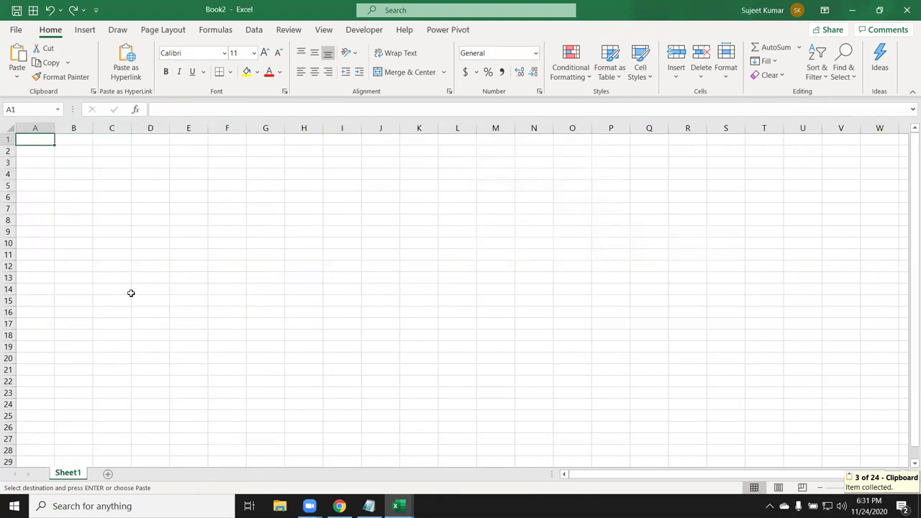
pyautogui.hotkey('ctrl', 'v')
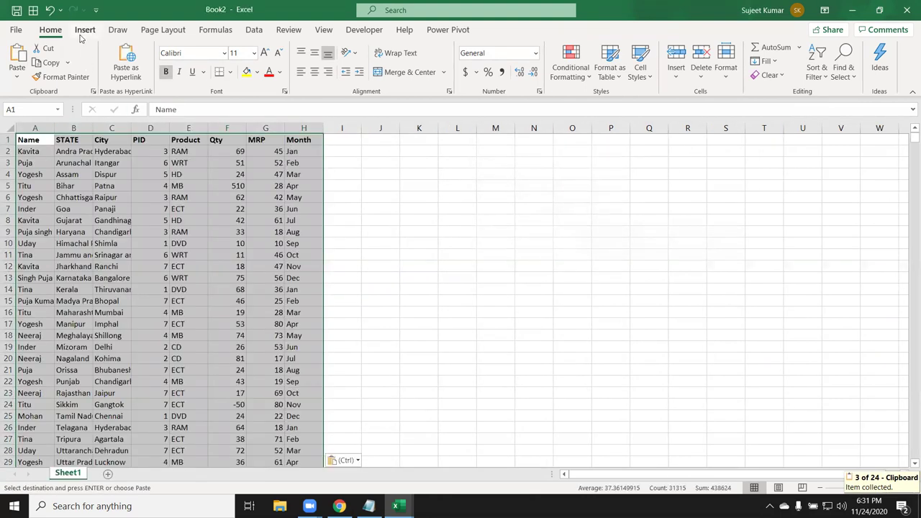
# Insert a pivot table on a new sheet with Month in rows and Sum of Qty as values.
pyautogui.click(85, 29)
pyautogui.click(22, 58)
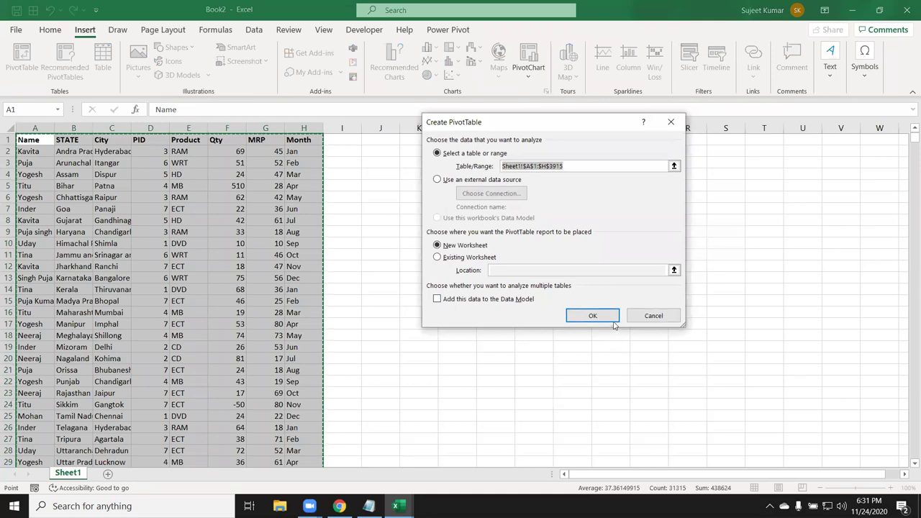
pyautogui.click(593, 315)
pyautogui.moveTo(770, 283); pyautogui.dragTo(786, 432)
pyautogui.moveTo(754, 263); pyautogui.dragTo(860, 442)
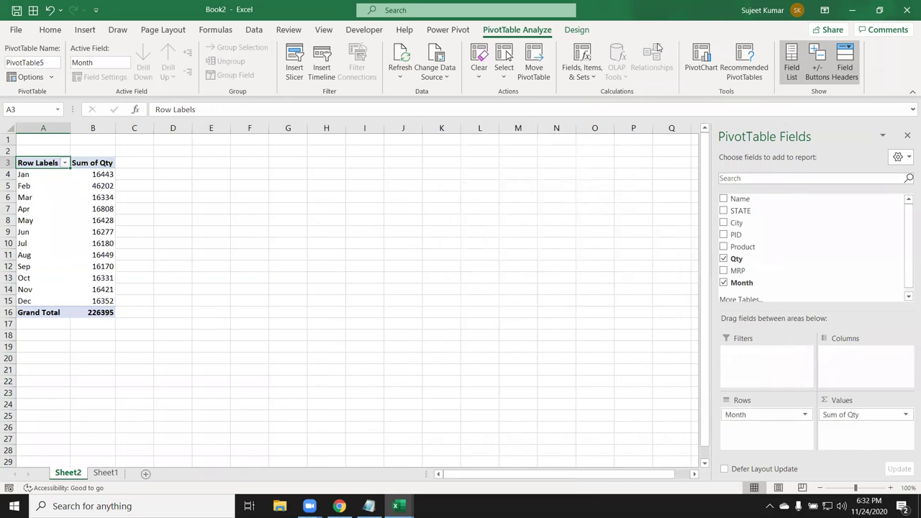
# Start a calculated Month item Q1 with the formula Jan+Feb+Mar.
pyautogui.click(597, 76)
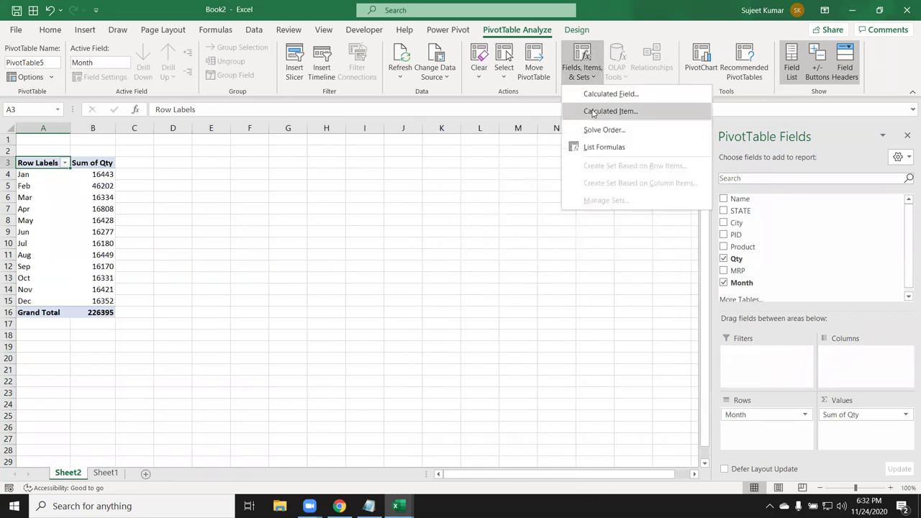
pyautogui.click(592, 112)
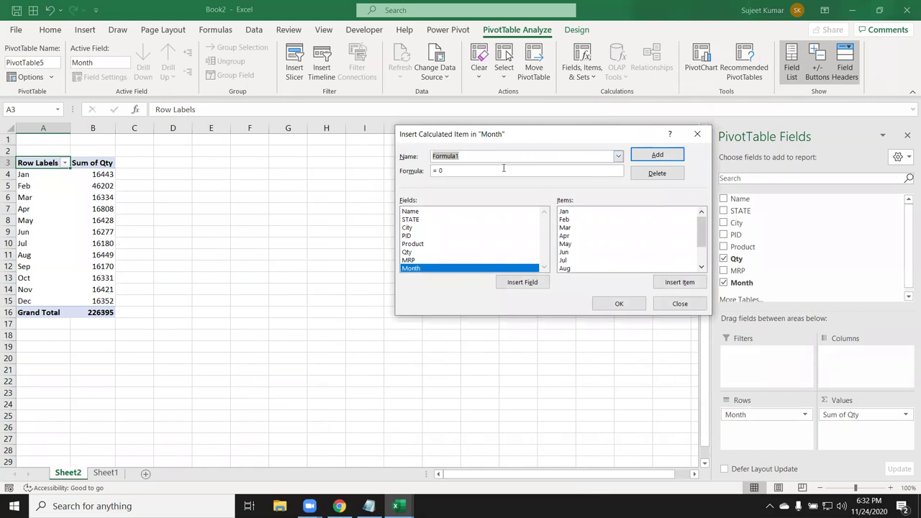
pyautogui.write('Q1')
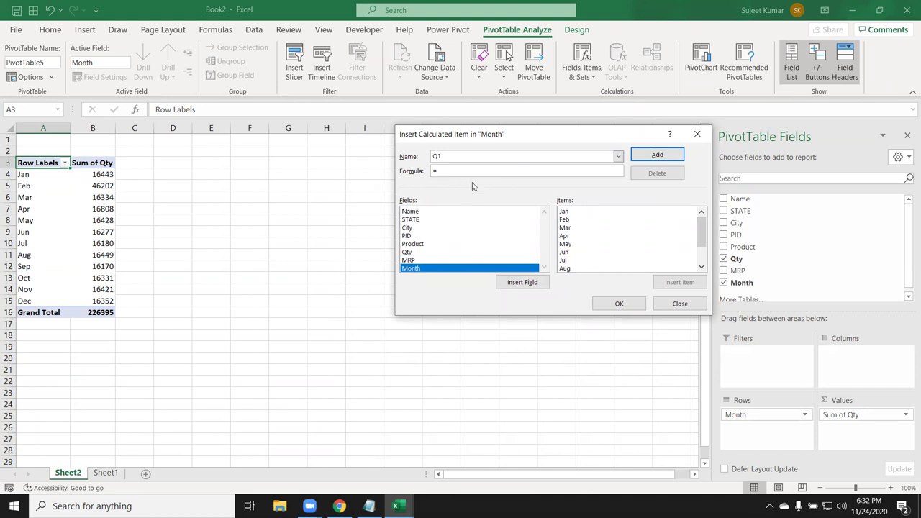
pyautogui.doubleClick(565, 211)
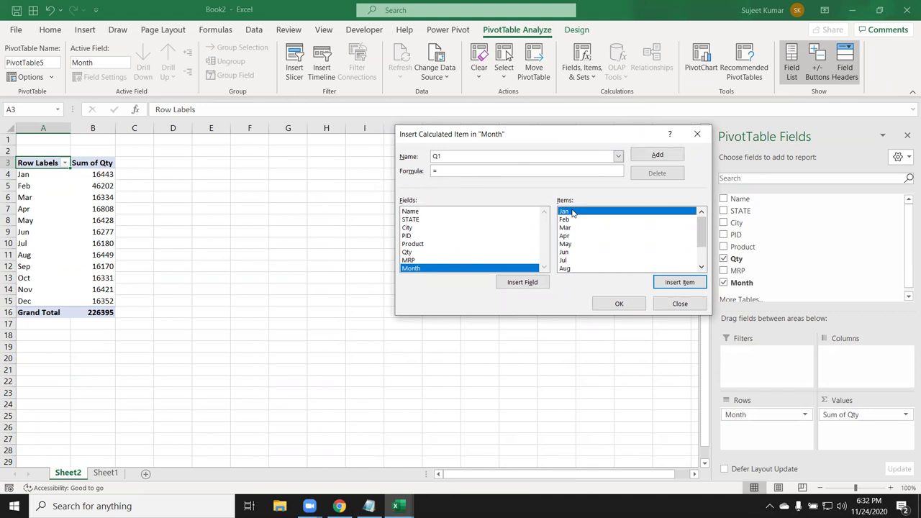
pyautogui.write(' Jan+')
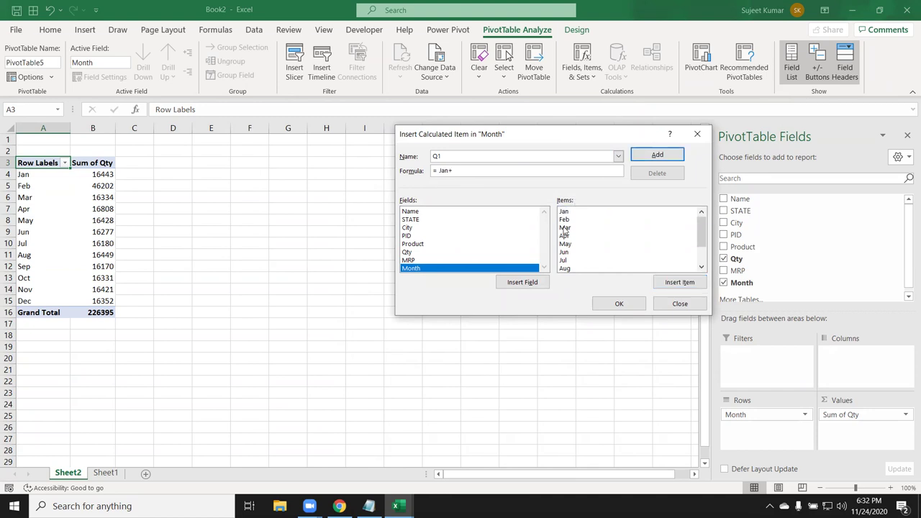
pyautogui.click(567, 220)
pyautogui.doubleClick(567, 220)
pyautogui.write('+')
pyautogui.doubleClick(575, 227)
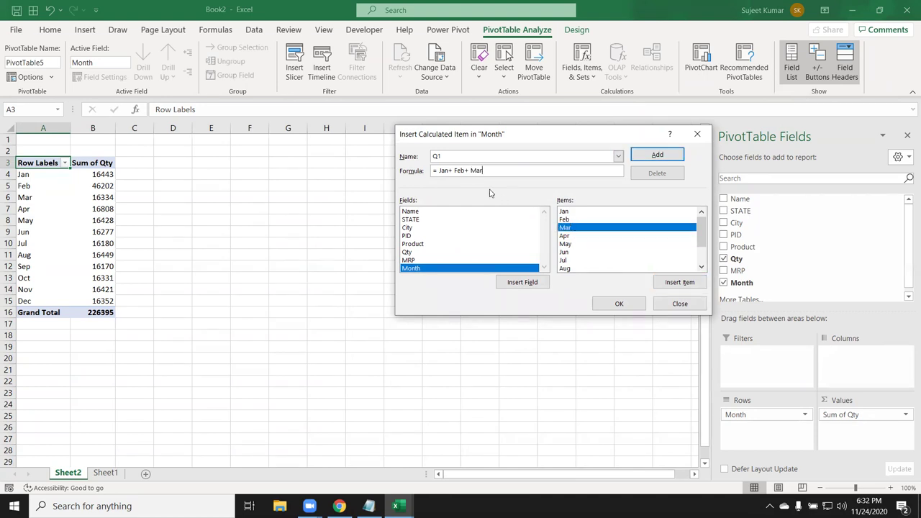
# Bracket the sum to make =(Jan+Feb+Mar)*2%, add Q1 and check its 1579.58 value.
pyautogui.click(439, 171)
pyautogui.write('(')
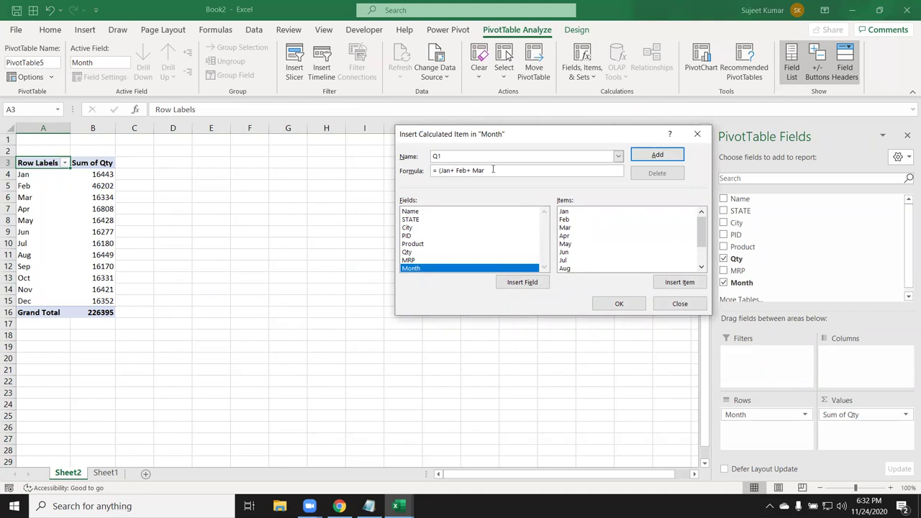
pyautogui.click(494, 169)
pyautogui.write(')')
pyautogui.click(657, 156)
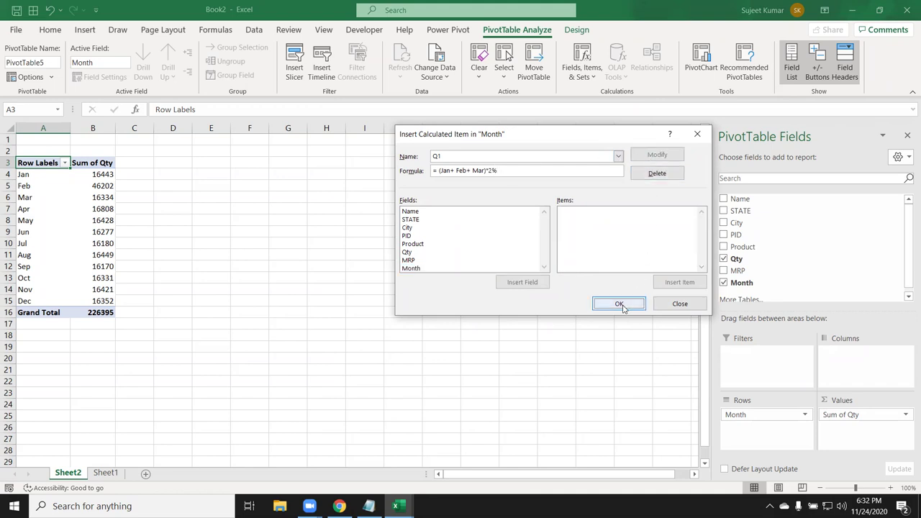
pyautogui.click(619, 303)
pyautogui.click(94, 312)
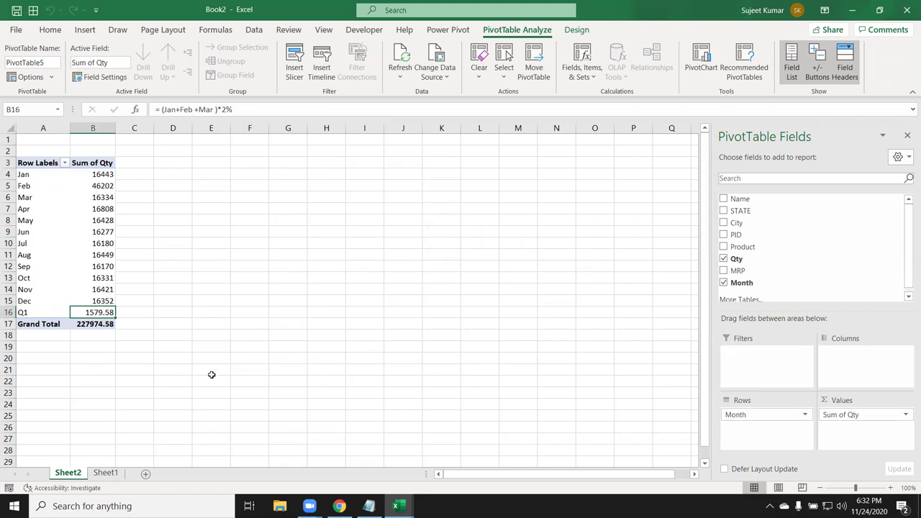
# Compare Fields, Items & Sets options with Sep and Aug selected, then switch back to Class_File.
pyautogui.click(581, 72)
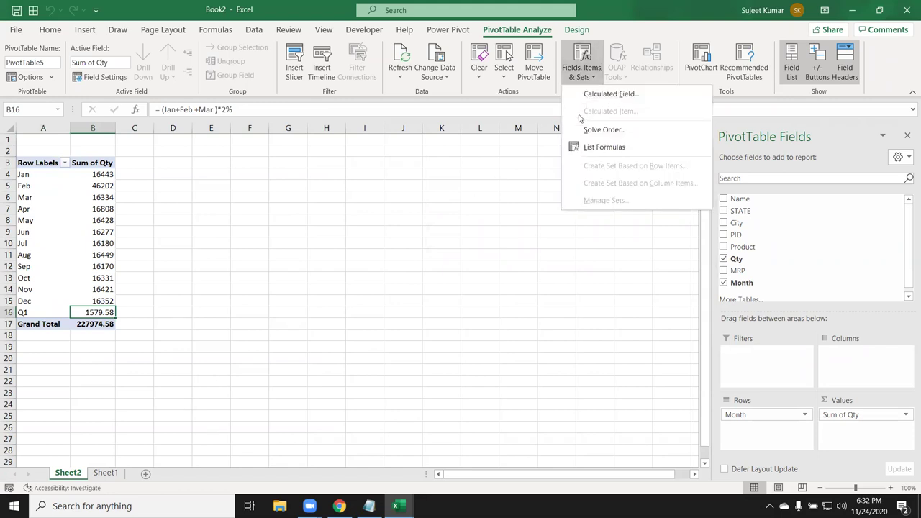
pyautogui.click(24, 265)
pyautogui.click(26, 265)
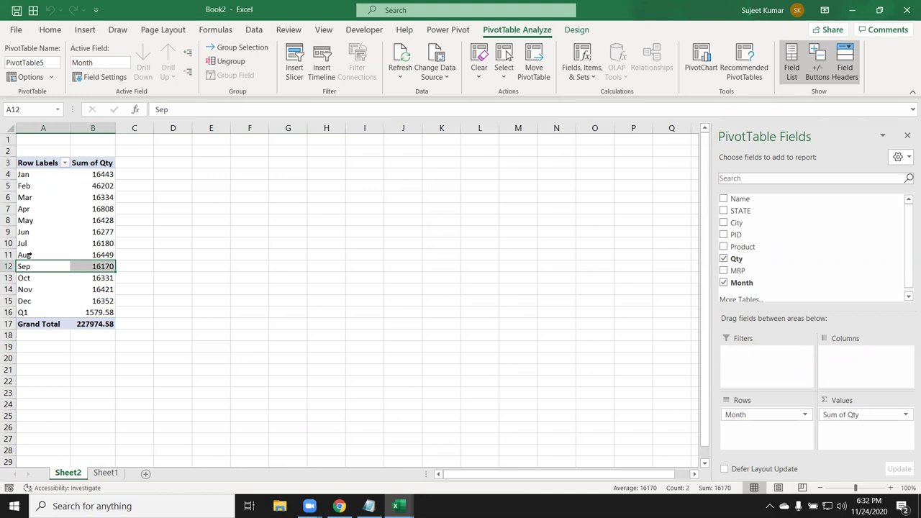
pyautogui.click(28, 254)
pyautogui.click(46, 253)
pyautogui.click(572, 74)
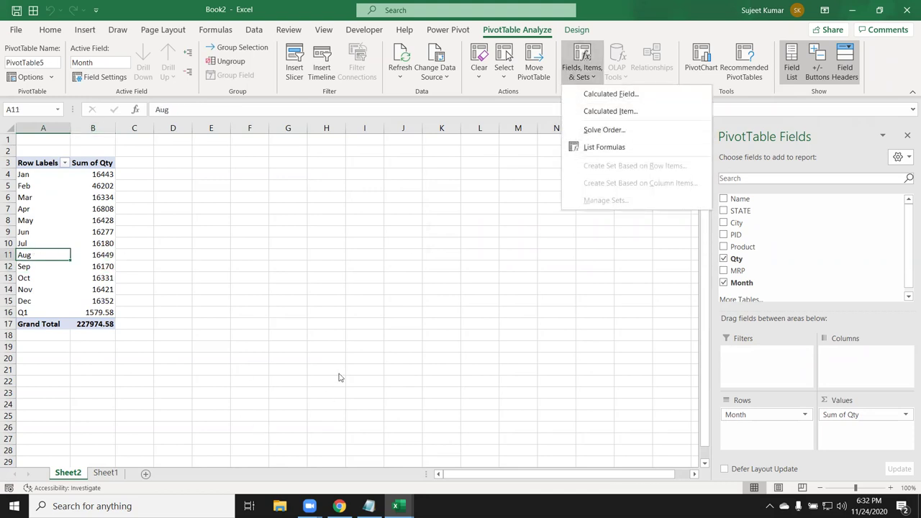
pyautogui.press('Escape')
pyautogui.hotkey('ctrl', 'Tab')
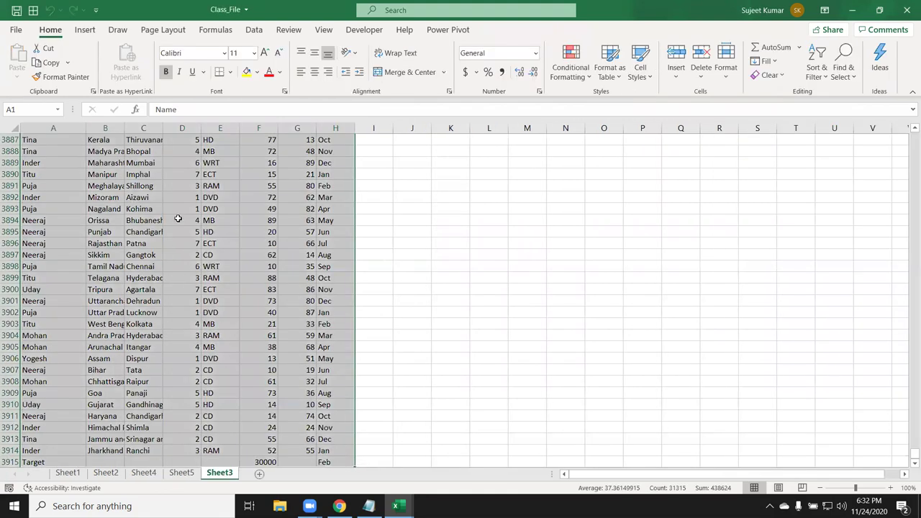
# Go to Class_File's Sheet4 name pivot and show the PivotTable Analyze Fields, Items & Sets list.
pyautogui.click(106, 473)
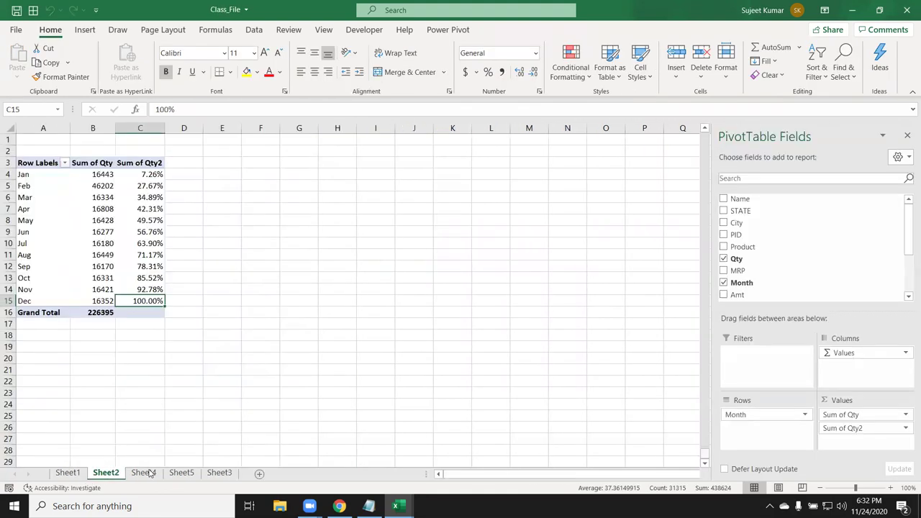
pyautogui.click(143, 472)
pyautogui.click(187, 475)
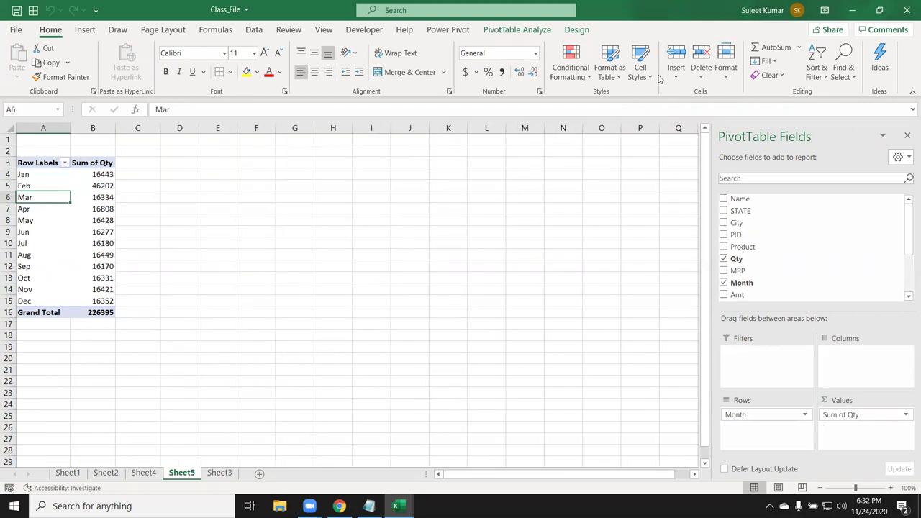
pyautogui.click(148, 475)
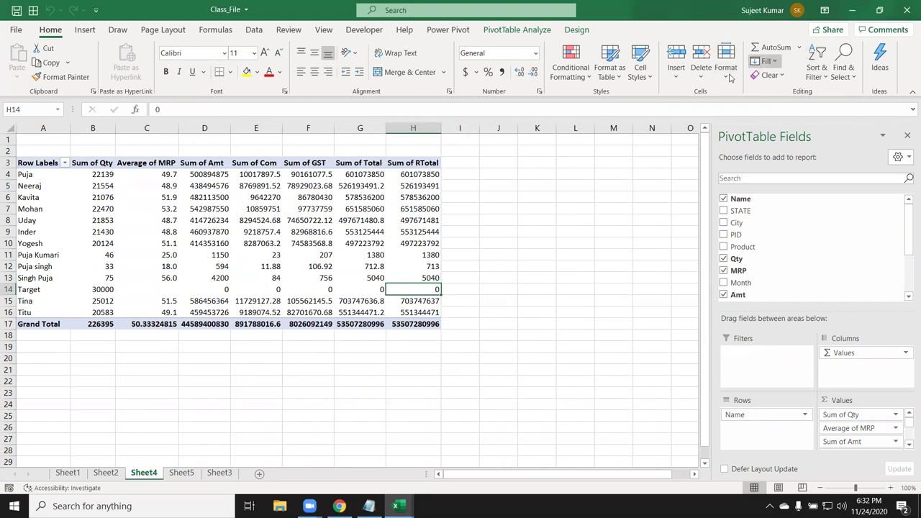
pyautogui.click(513, 30)
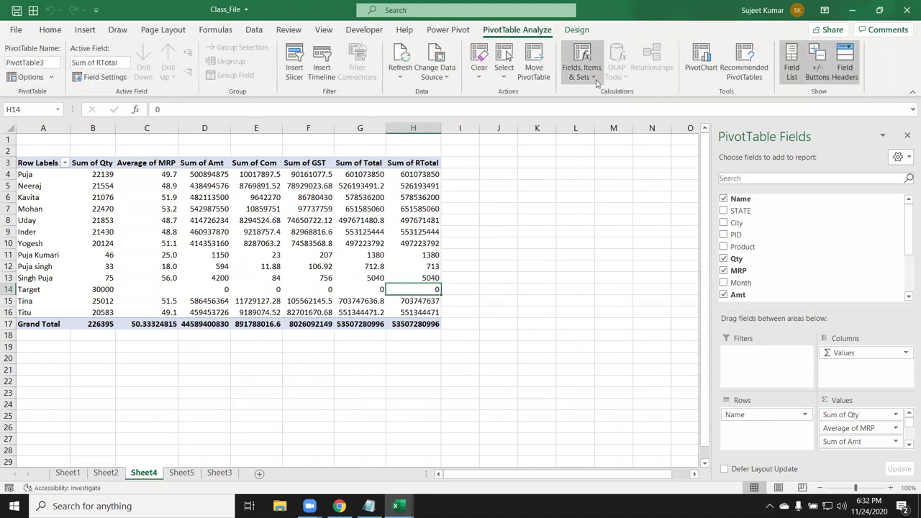
pyautogui.click(581, 65)
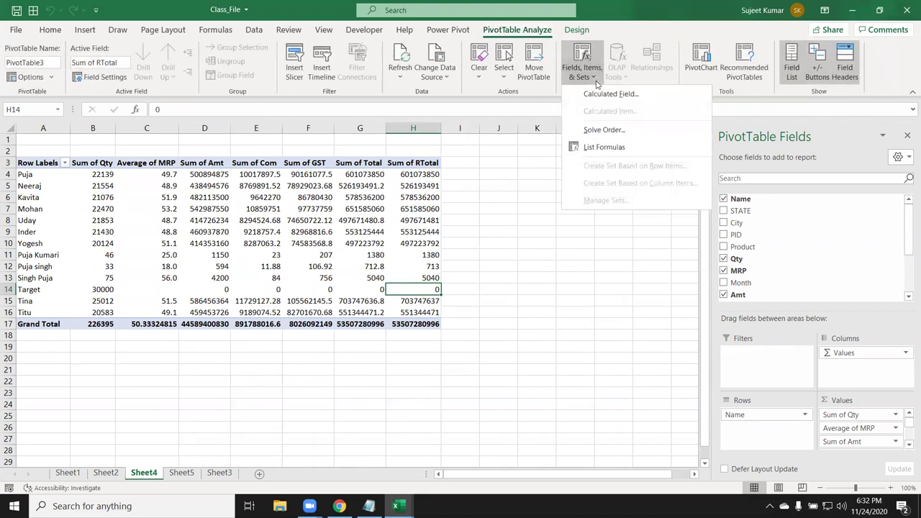
# Generate the List Formulas sheet and select the six calculated field formulas in C3:C8.
pyautogui.click(604, 147)
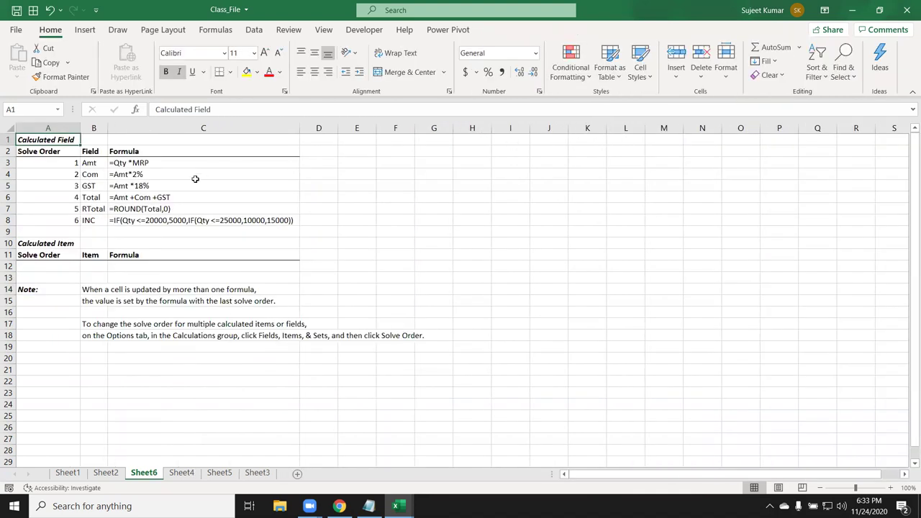
pyautogui.moveTo(191, 164); pyautogui.dragTo(275, 228)
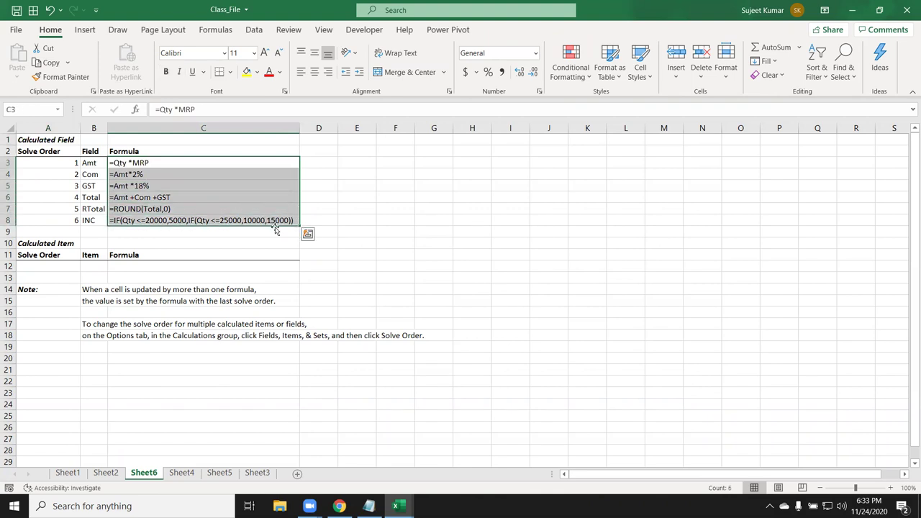
pyautogui.click(122, 277)
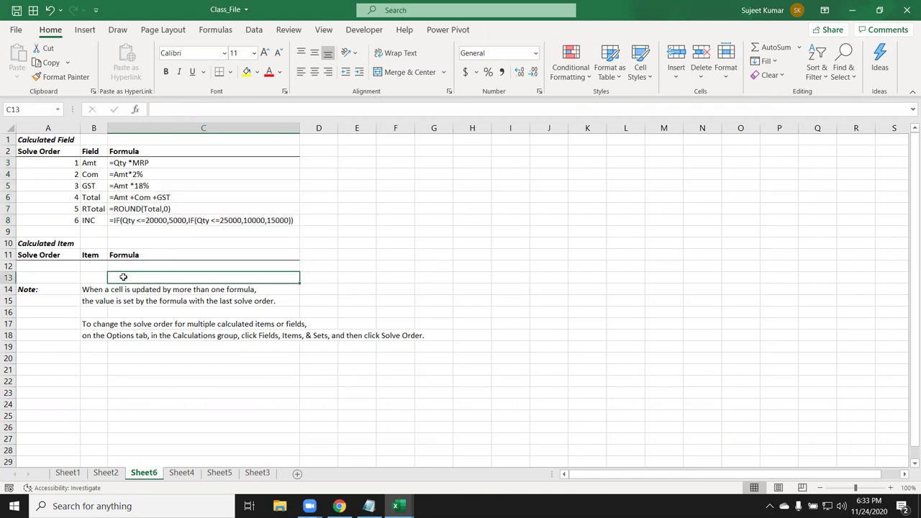
# Review the pivot tables on Sheet2, Sheet5 and Sheet4, selecting the Sum of Amt and Sum of GST columns.
pyautogui.click(115, 474)
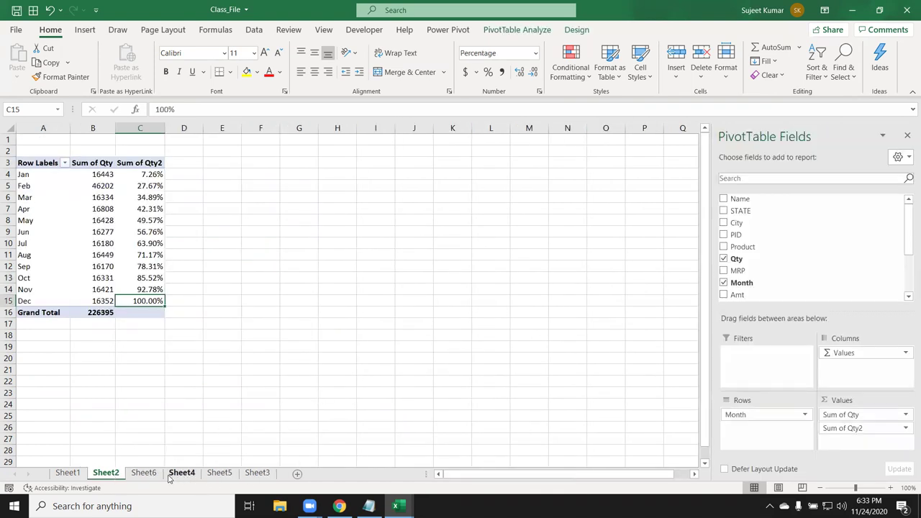
pyautogui.click(249, 476)
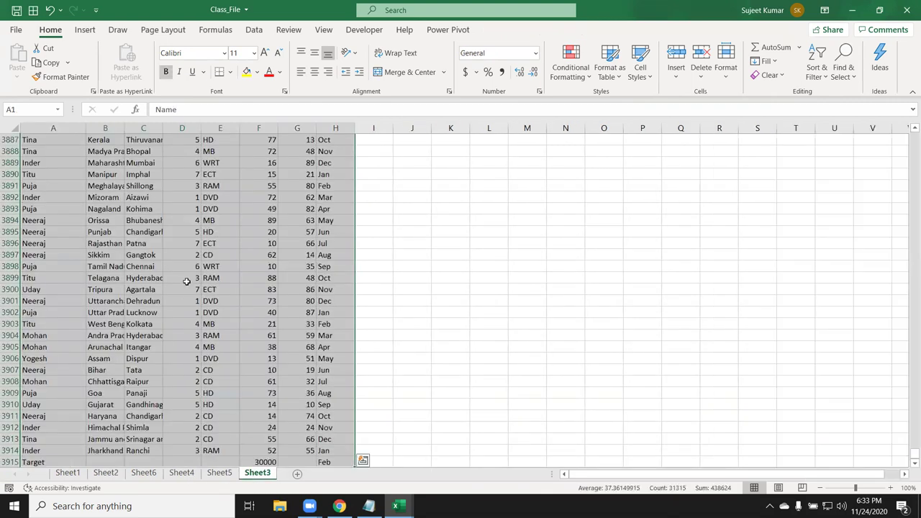
pyautogui.click(220, 475)
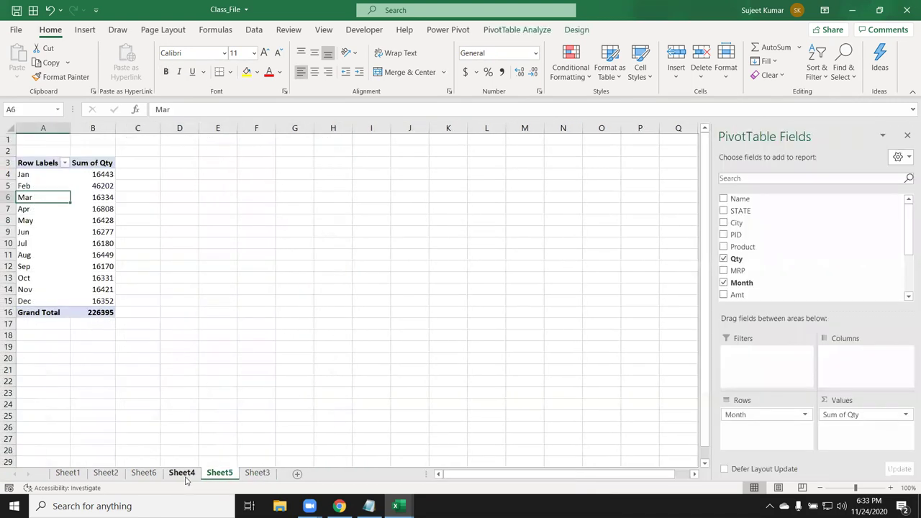
pyautogui.click(182, 474)
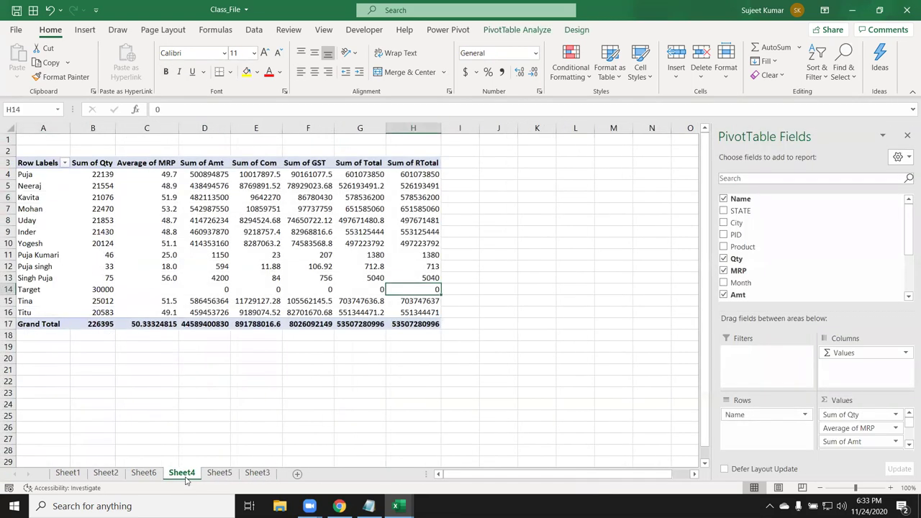
pyautogui.click(204, 162)
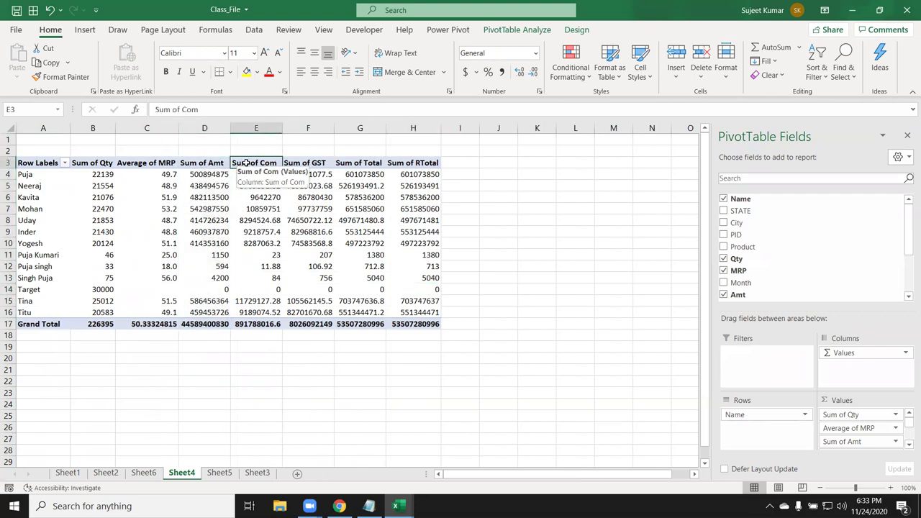
pyautogui.click(323, 161)
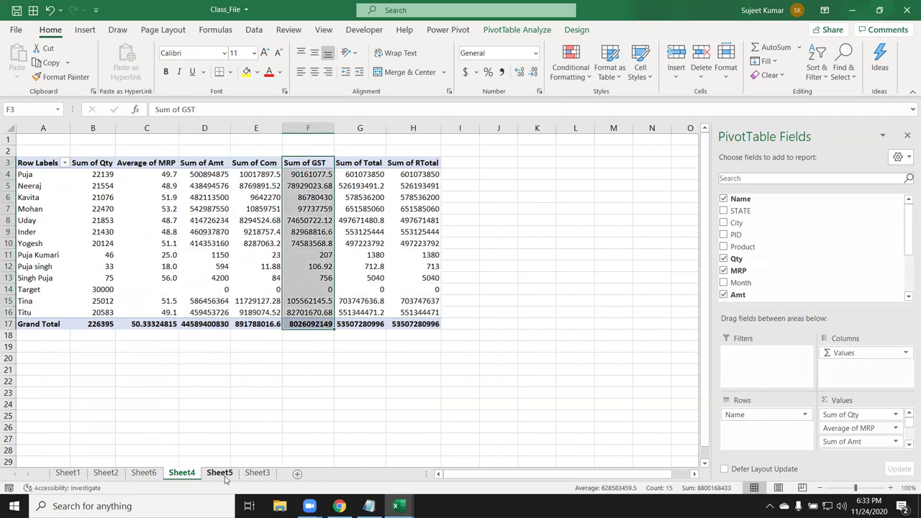
# Return to Sheet3's raw sales data and scroll up to the top of the table.
pyautogui.click(222, 474)
pyautogui.click(255, 473)
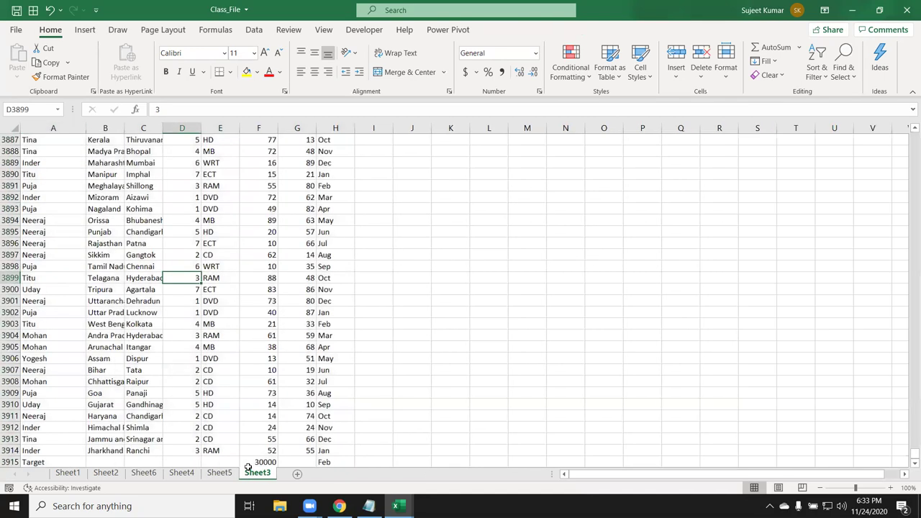
pyautogui.scroll(6, 139, 245)
pyautogui.scroll(8, 139, 245)
pyautogui.scroll(10, 139, 245)
pyautogui.scroll(7, 139, 245)
pyautogui.scroll(7, 139, 245)
pyautogui.scroll(7, 139, 246)
pyautogui.scroll(7, 138, 249)
pyautogui.scroll(6, 137, 251)
pyautogui.scroll(6, 136, 251)
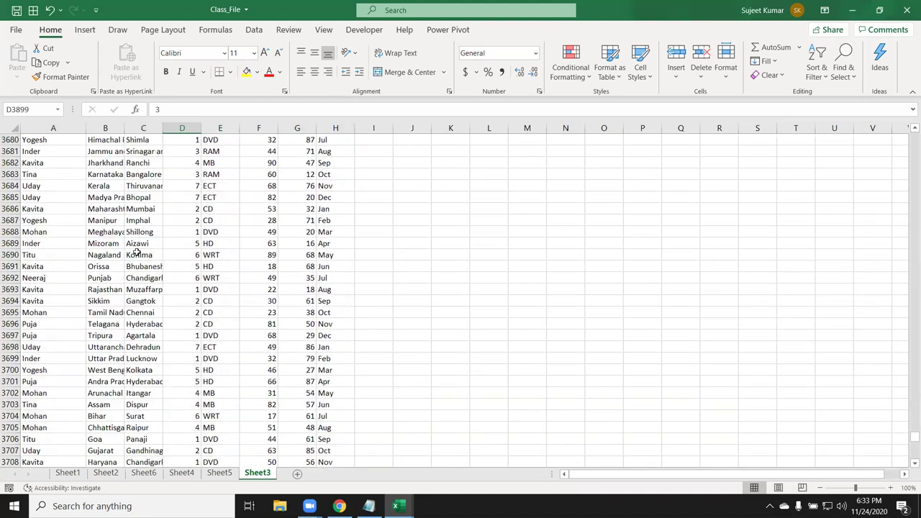
pyautogui.scroll(8, 136, 252)
# Select cell E8 on Sheet3, then look over Sheet1, Sheet2 and Sheet6.
pyautogui.moveTo(909, 435); pyautogui.dragTo(908, 122)
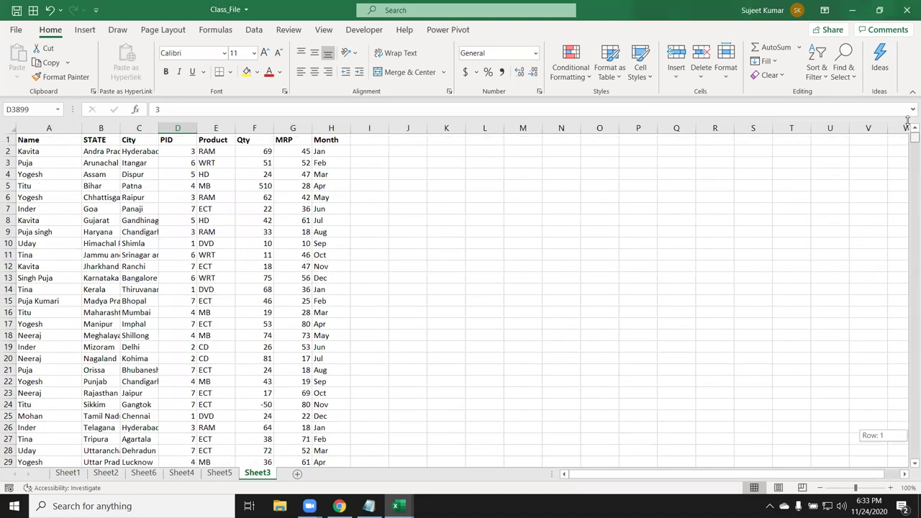
pyautogui.click(200, 222)
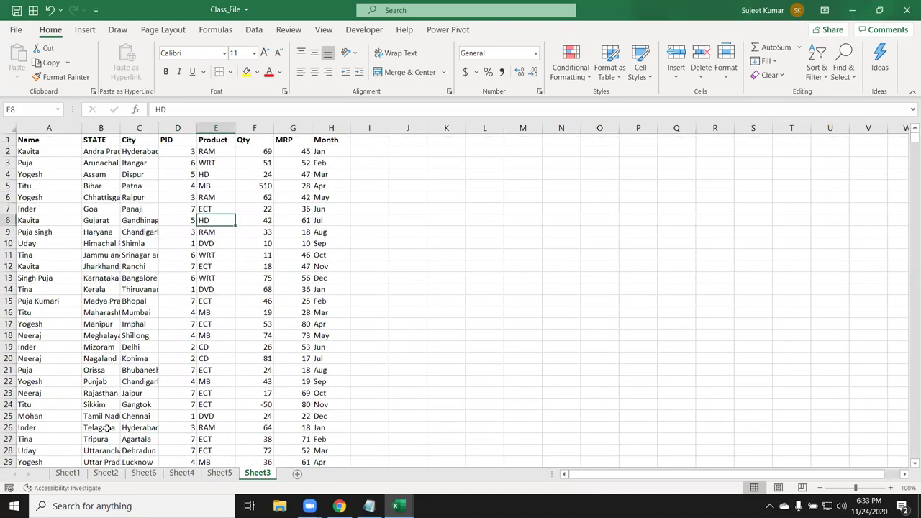
pyautogui.click(69, 473)
pyautogui.click(105, 473)
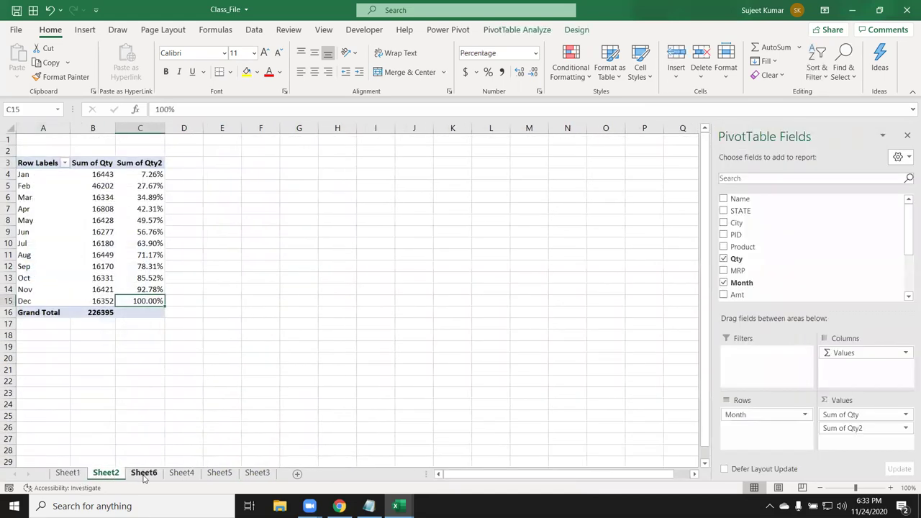
pyautogui.click(143, 473)
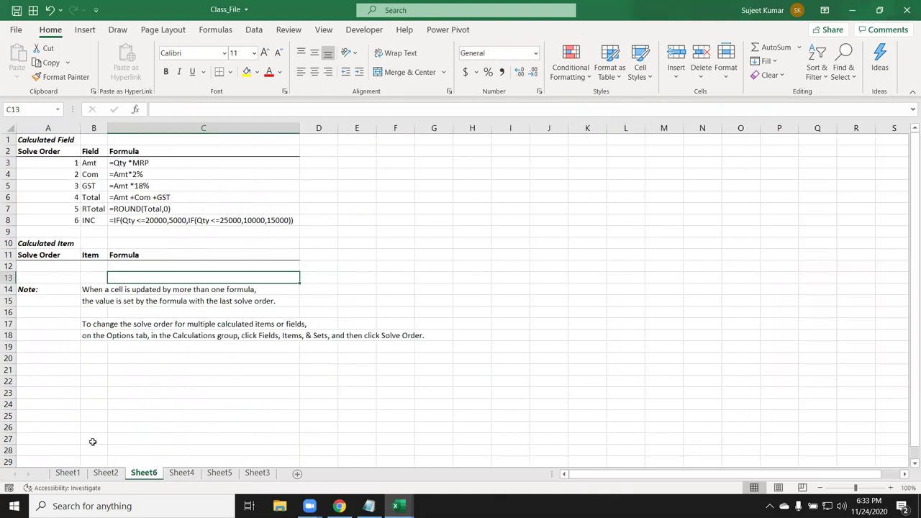
# Start deleting Sheet2 but cancel to keep it, then return to Sheet3.
pyautogui.rightClick(105, 472)
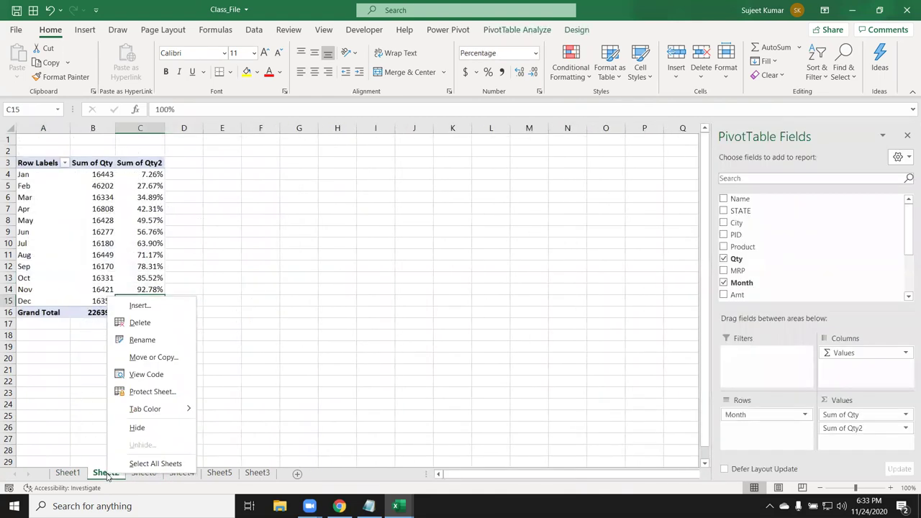
pyautogui.click(140, 323)
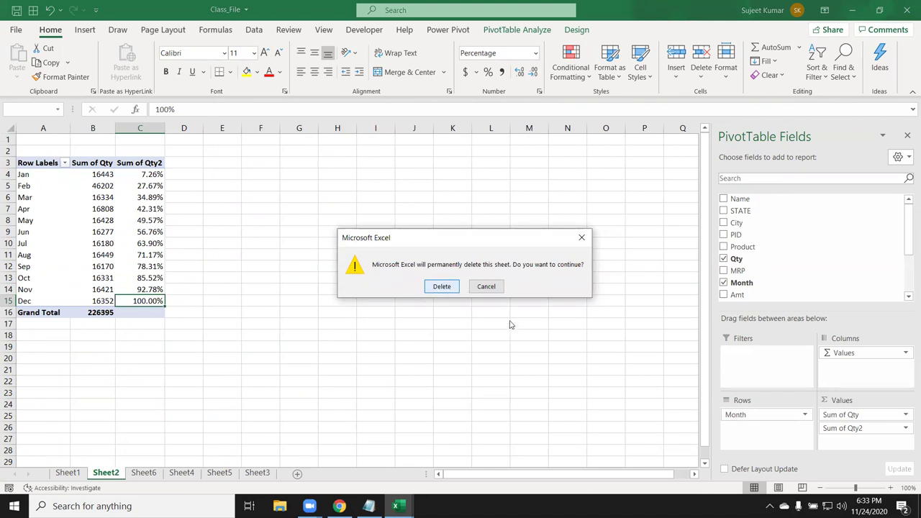
pyautogui.click(487, 287)
pyautogui.click(222, 474)
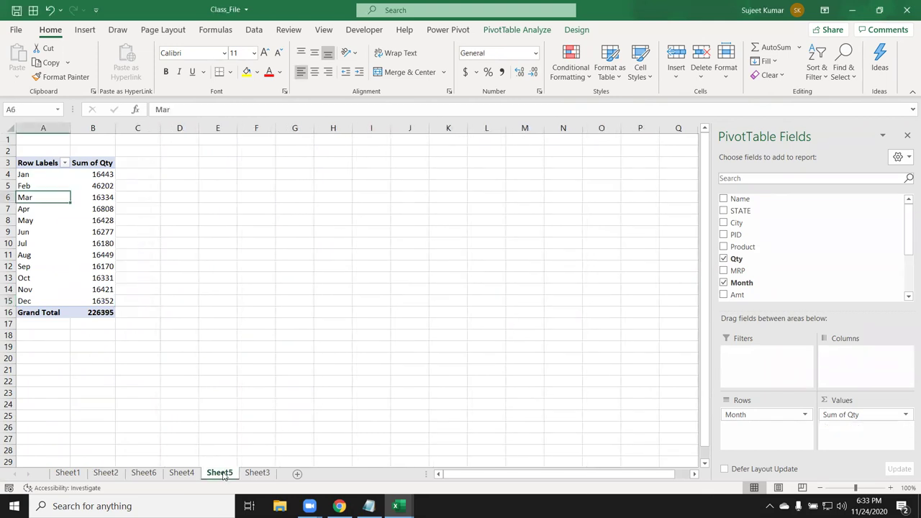
pyautogui.click(257, 473)
# Save the Class_File workbook with Sheet3 in view and switch to Chrome.
pyautogui.click(266, 199)
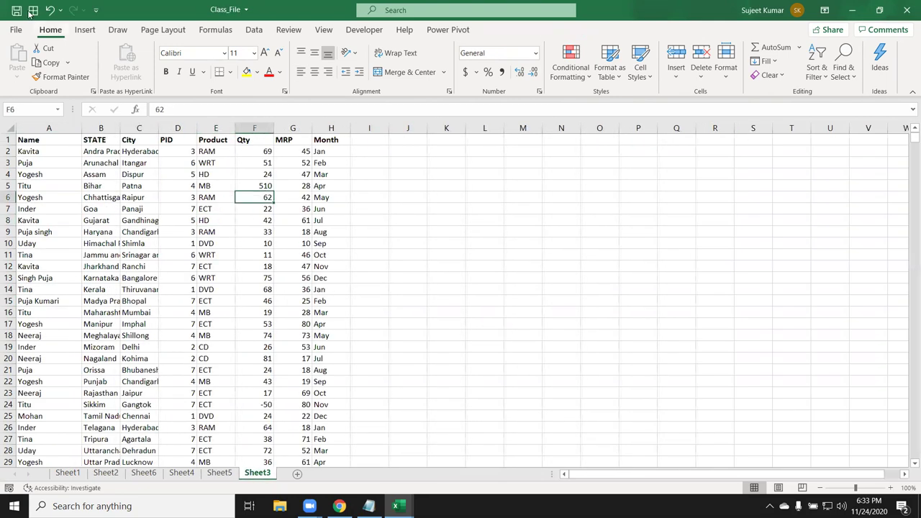
pyautogui.click(15, 10)
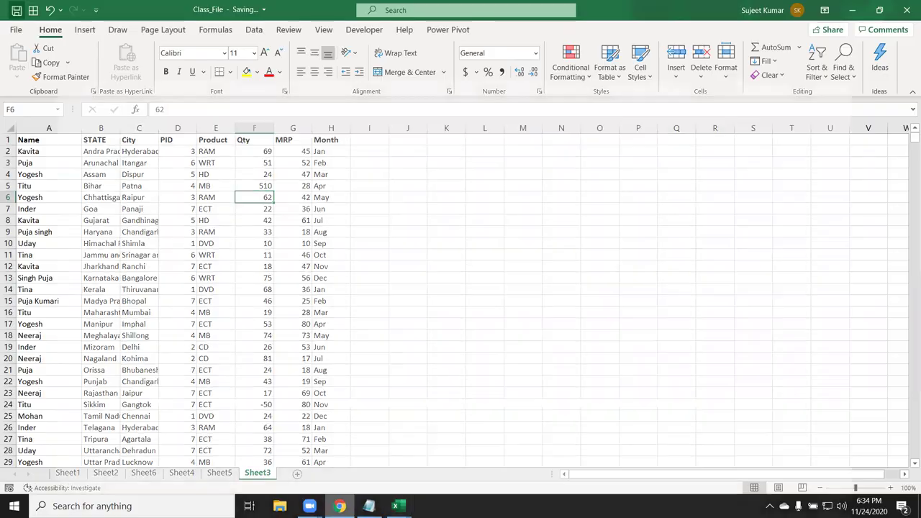
pyautogui.click(339, 506)
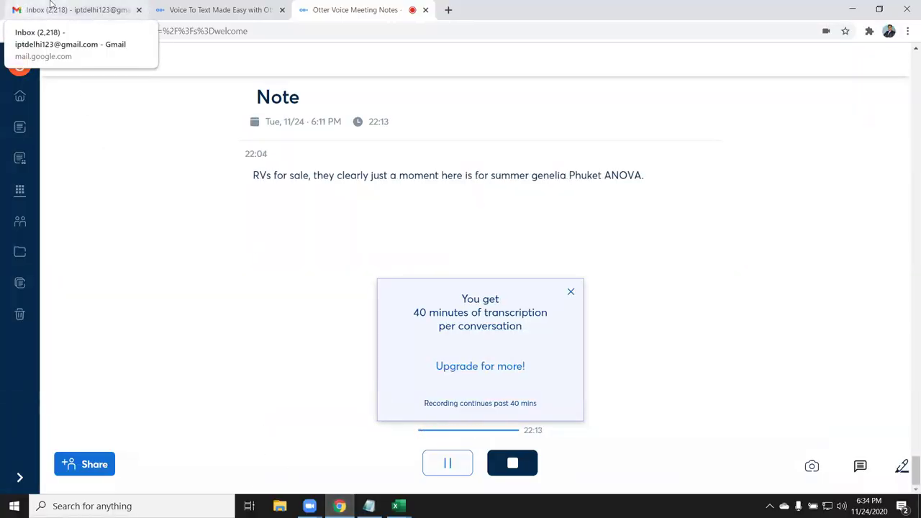
# Compose a new Gmail message and add the first contact from the name suggestions as recipient.
pyautogui.click(50, 7)
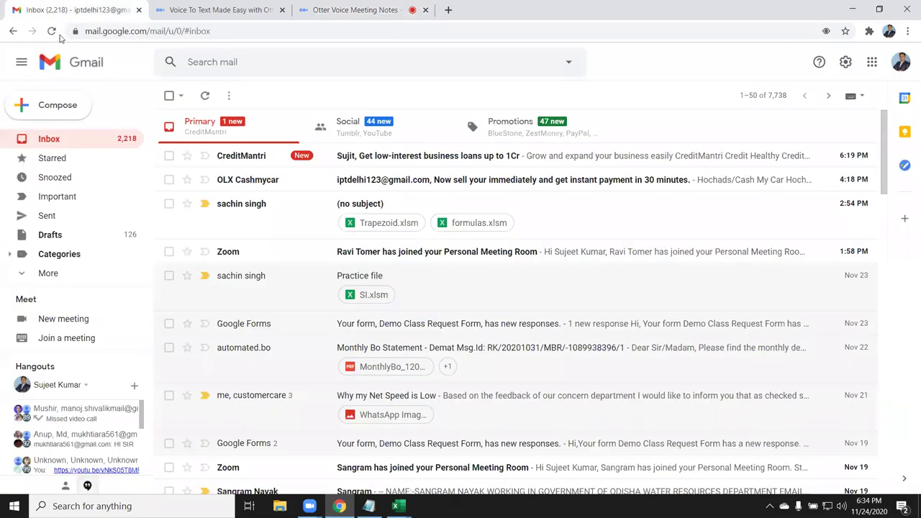
pyautogui.click(57, 106)
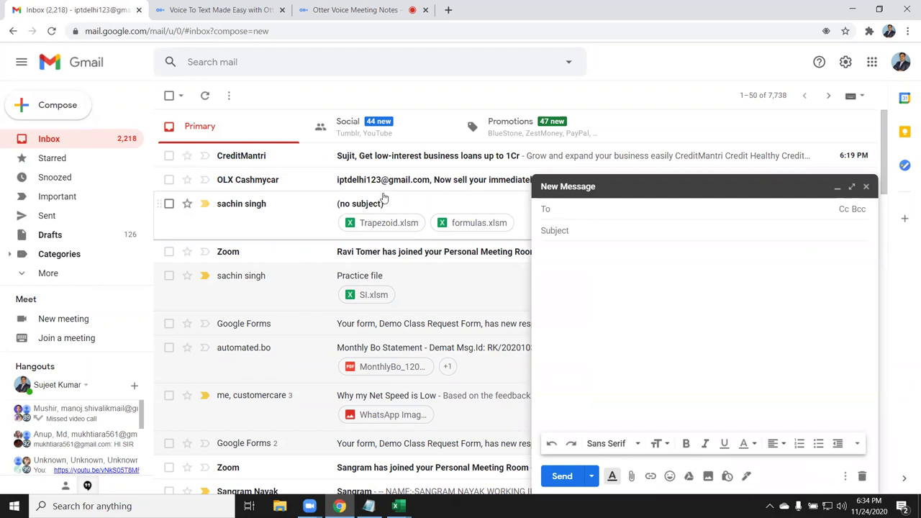
pyautogui.write('r')
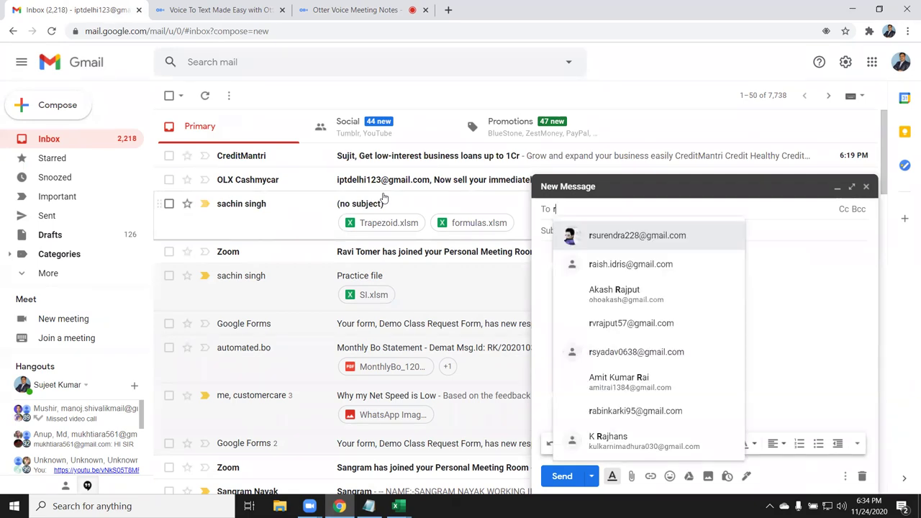
pyautogui.write('ai')
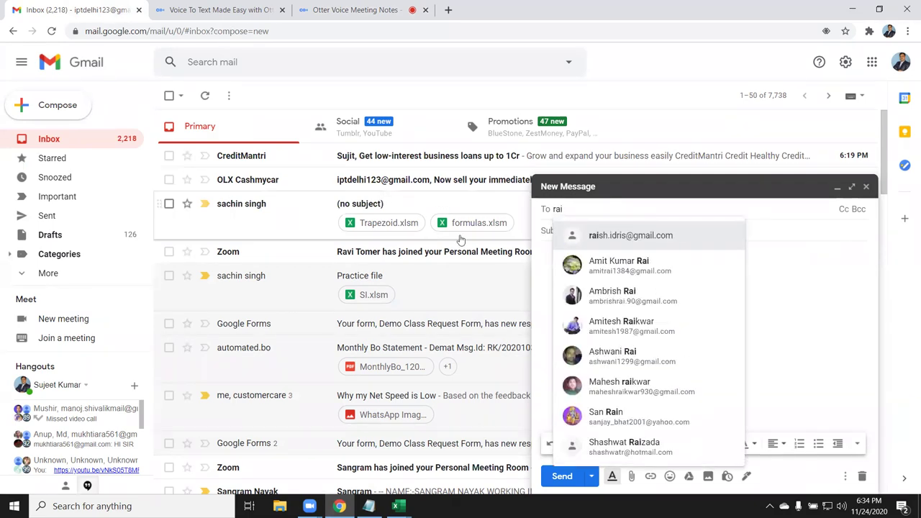
pyautogui.click(592, 236)
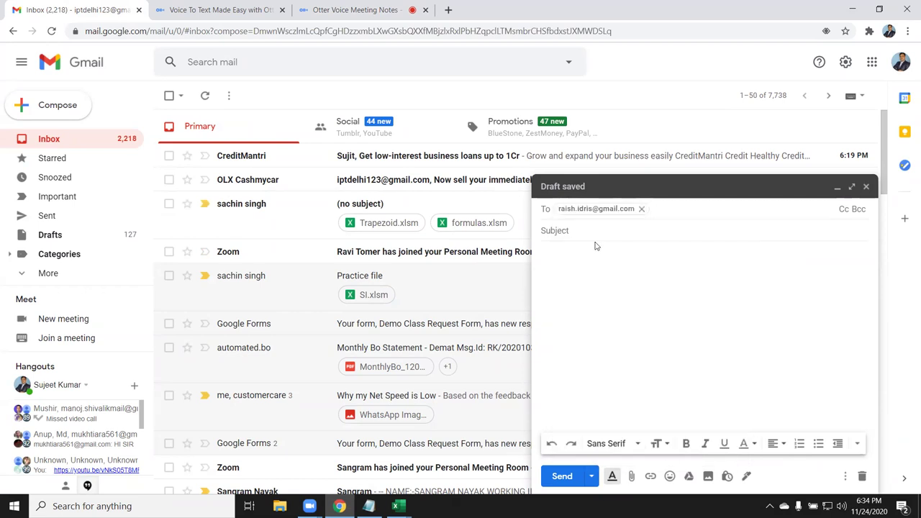
# Search the contacts again and add a second suggested contact as recipient.
pyautogui.write('kanr')
pyautogui.press('BackSpace')
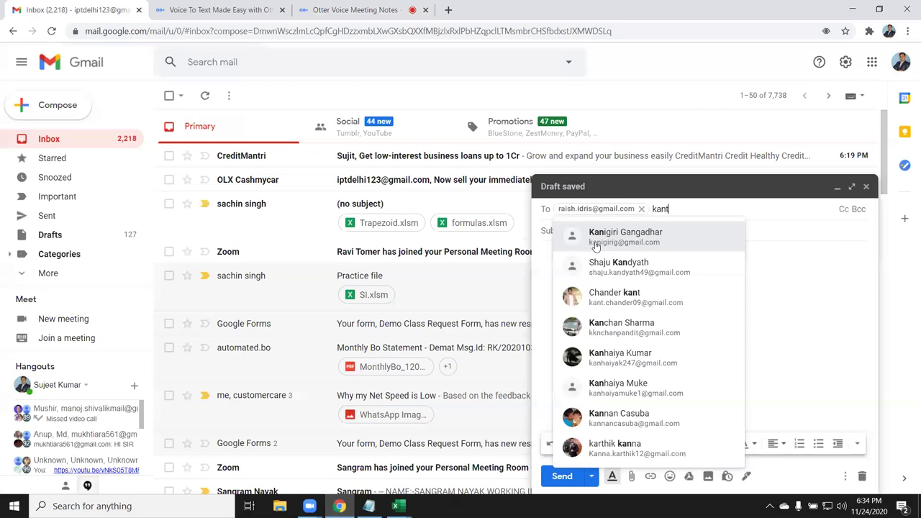
pyautogui.write('t')
pyautogui.press('BackSpace')
pyautogui.press('BackSpace')
pyautogui.press('BackSpace')
pyautogui.press('BackSpace')
pyautogui.write('l')
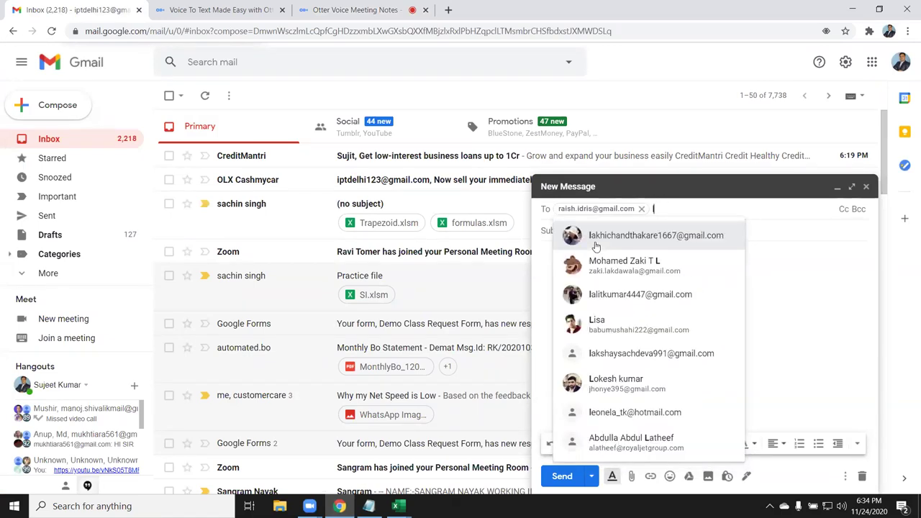
pyautogui.click(595, 245)
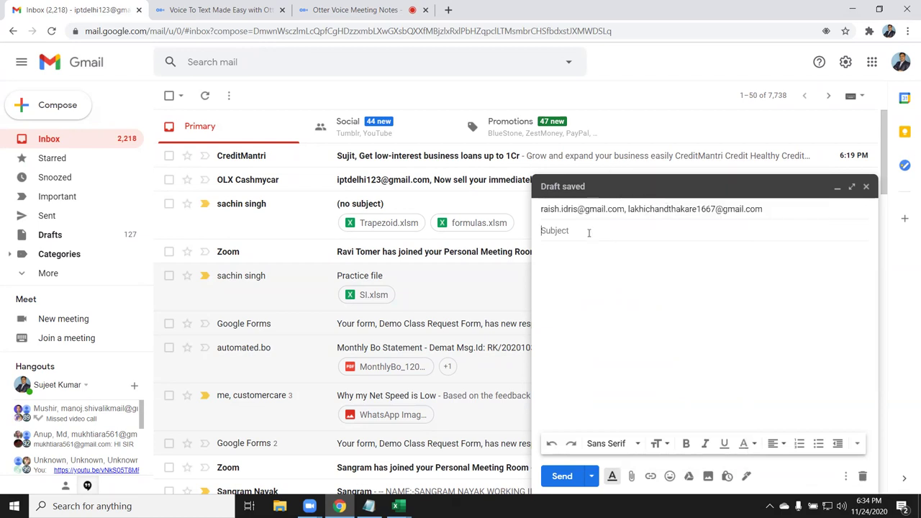
# Enter the subject 'File' and replace the second recipient with a different contact.
pyautogui.write('F')
pyautogui.click(585, 311)
pyautogui.click(686, 209)
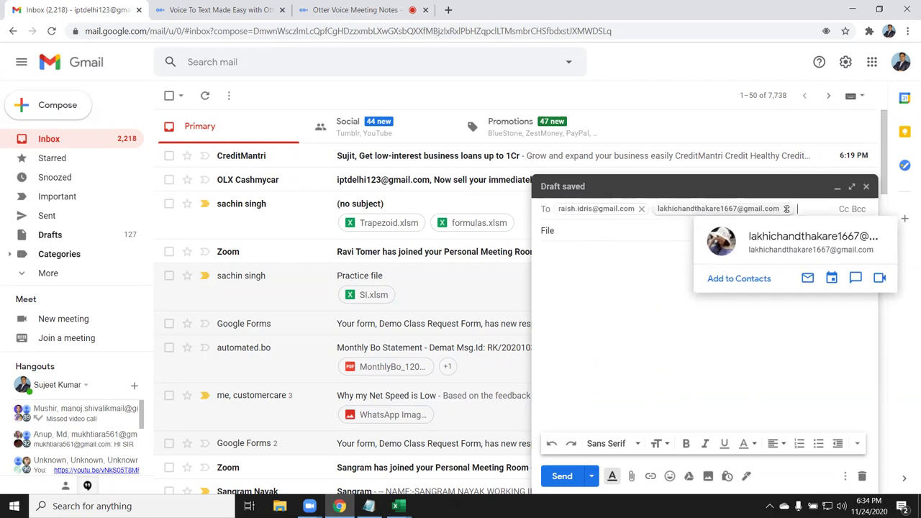
pyautogui.click(786, 209)
pyautogui.write('in')
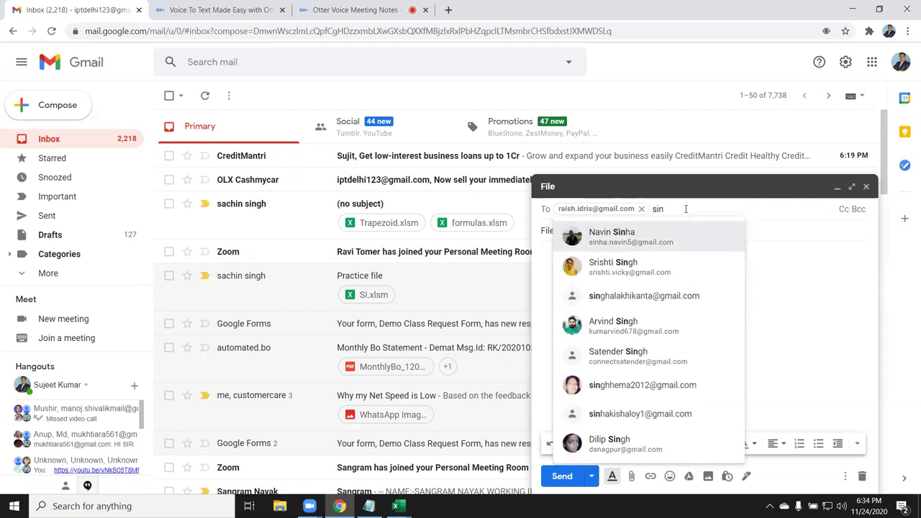
pyautogui.write('gh')
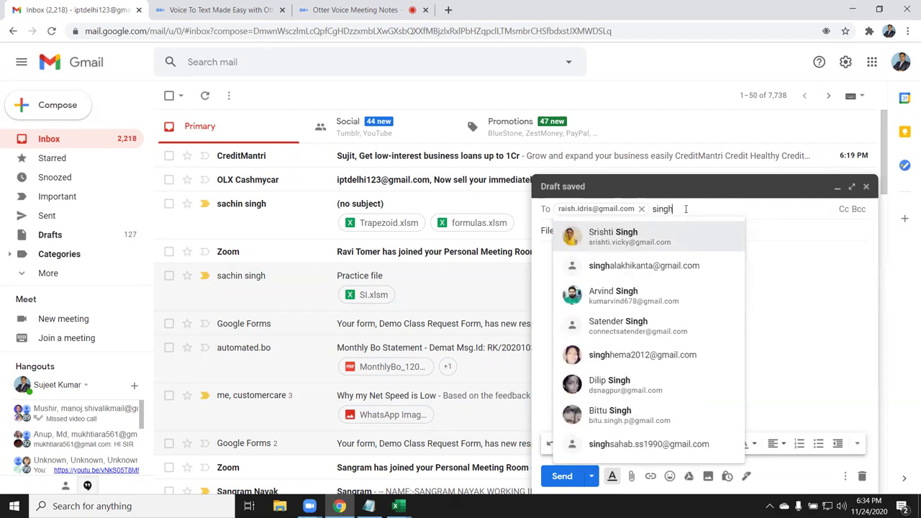
pyautogui.write('a')
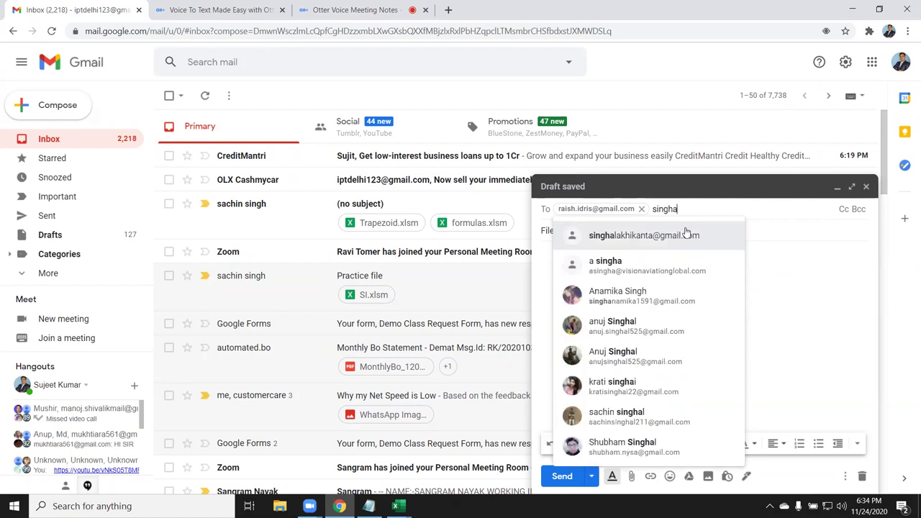
pyautogui.click(683, 229)
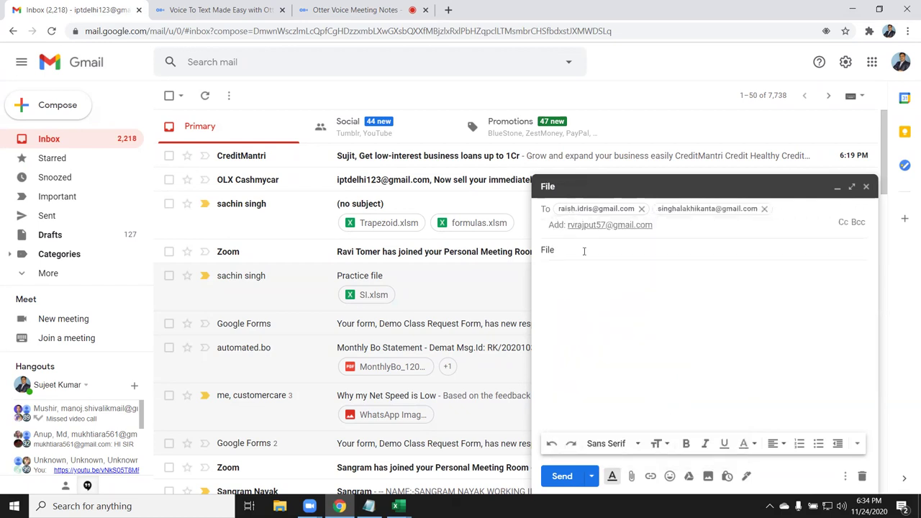
pyautogui.click(562, 271)
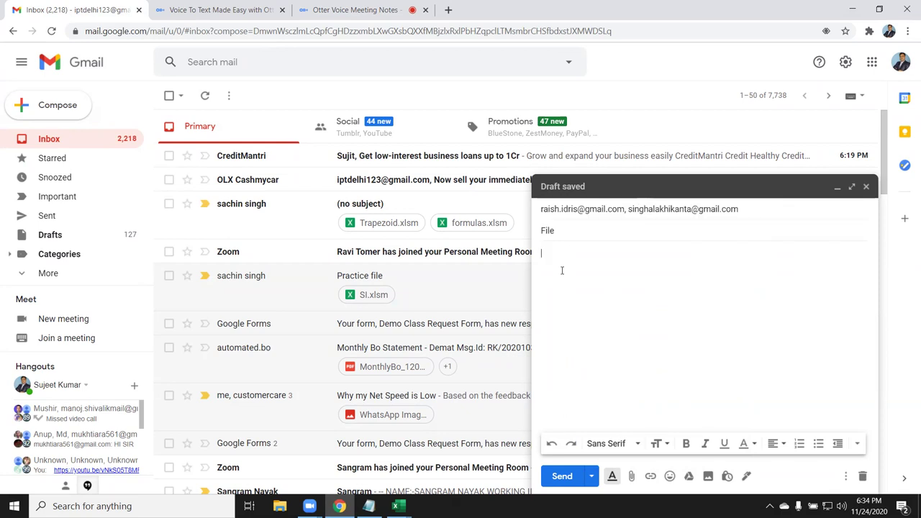
# Attach Class_File.xlsm from the Downloads folder.
pyautogui.click(631, 476)
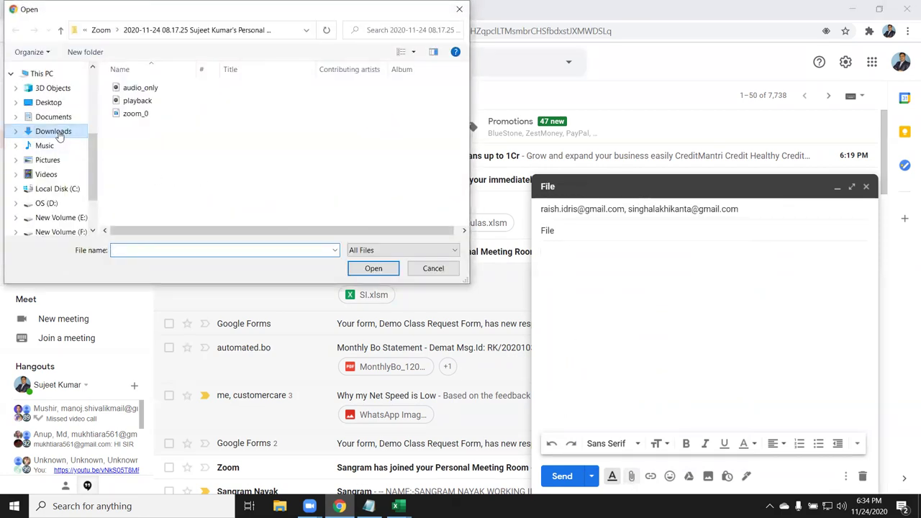
pyautogui.click(54, 131)
pyautogui.doubleClick(134, 103)
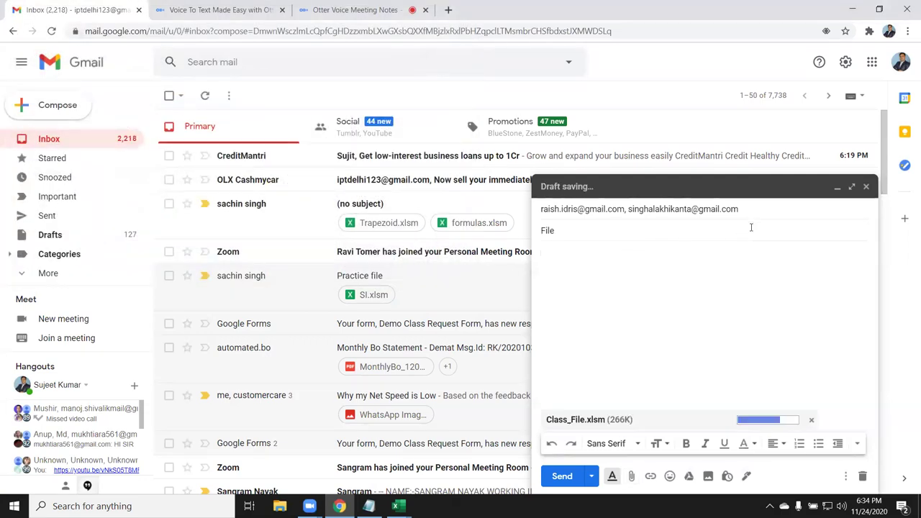
pyautogui.click(763, 210)
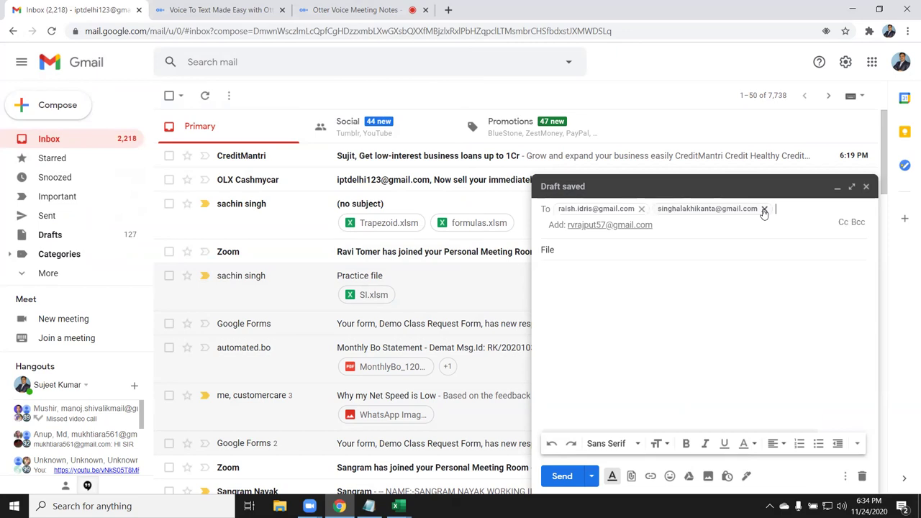
# Attach SAM_Register_Nov'2020 - Copy.xlsx and send the email.
pyautogui.click(631, 477)
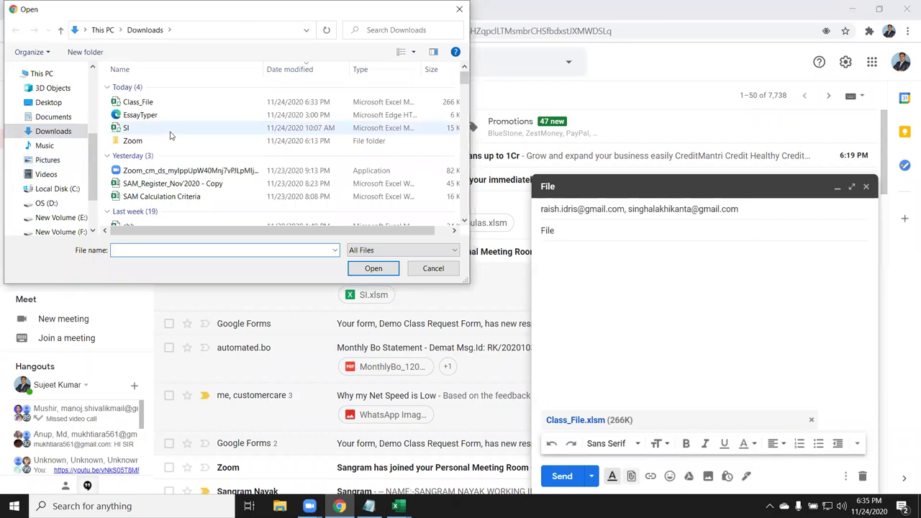
pyautogui.click(185, 186)
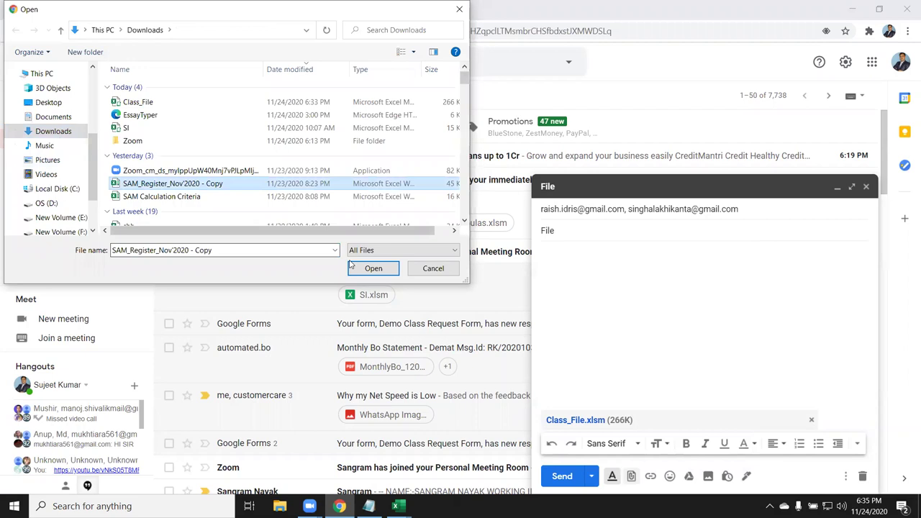
pyautogui.click(351, 266)
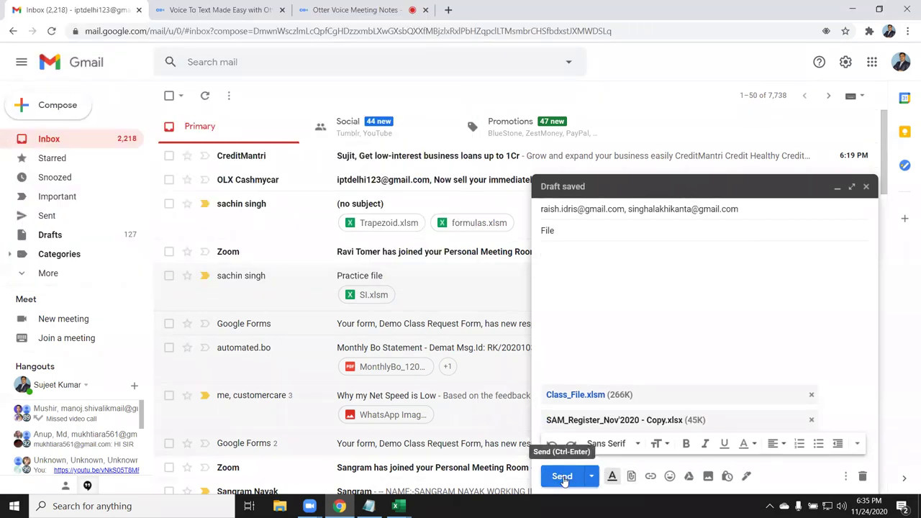
pyautogui.click(563, 477)
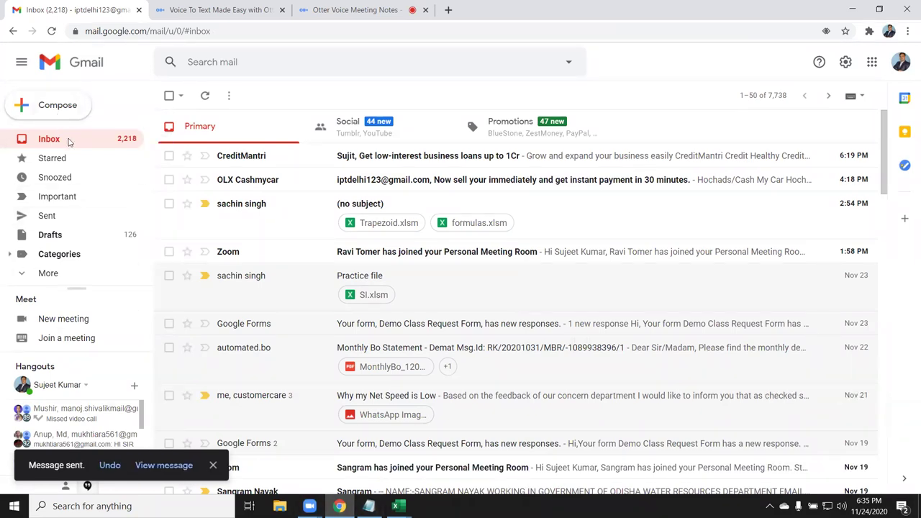
# Show the desktop with Win+D and refresh it.
pyautogui.press('super+d')
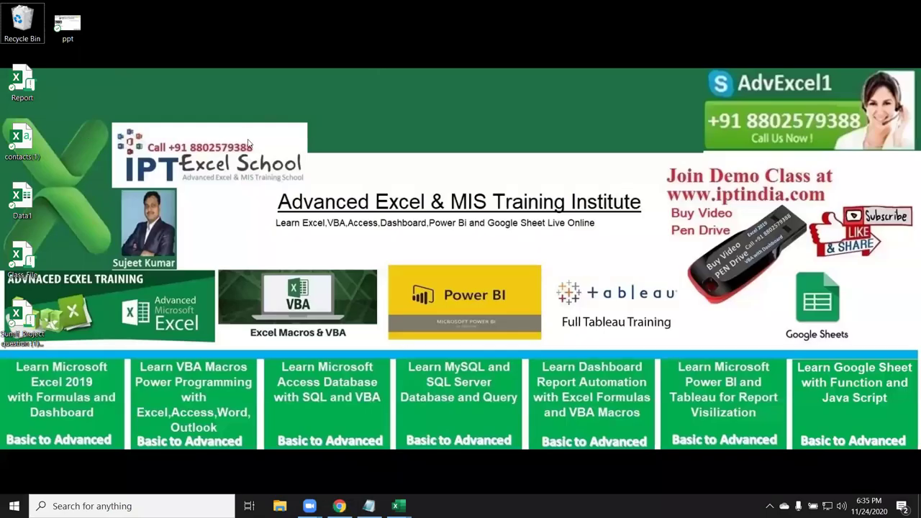
pyautogui.rightClick(247, 129)
pyautogui.click(267, 164)
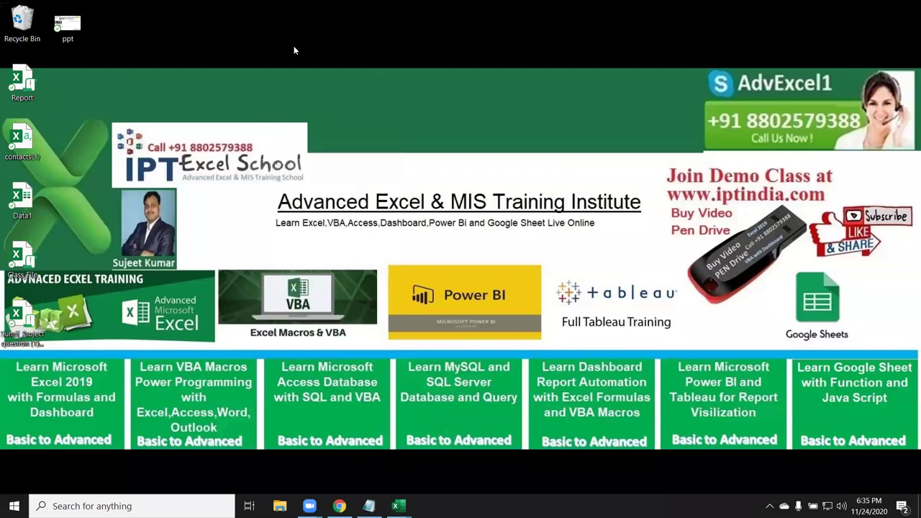